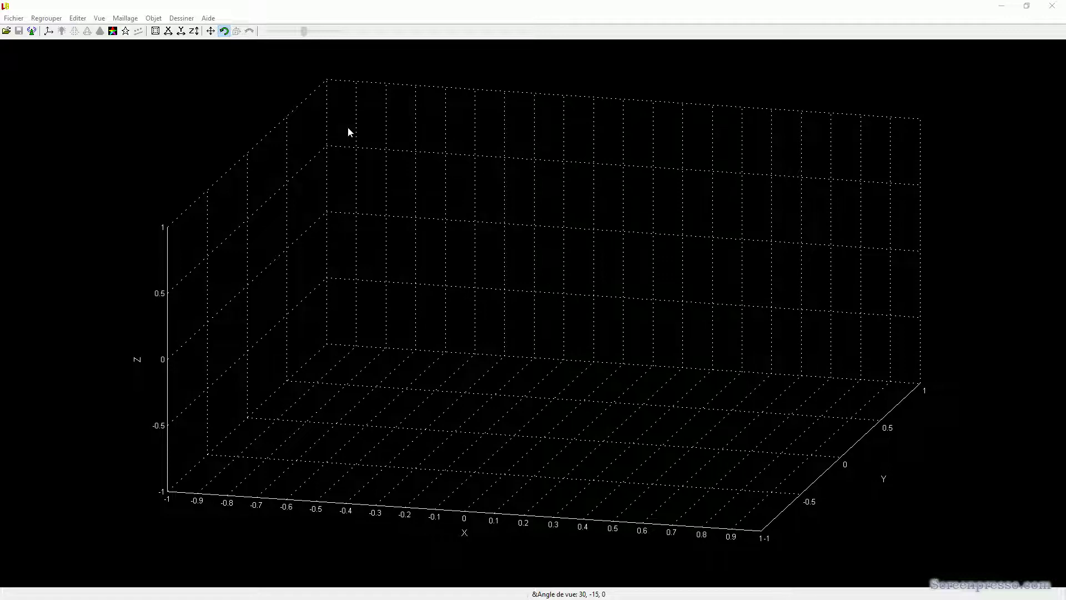
Start the Photo magique creation tool for building a model from a picture.
{"action": "left_click_drag", "start_coordinate": [311, 184], "coordinate": [324, 202]}
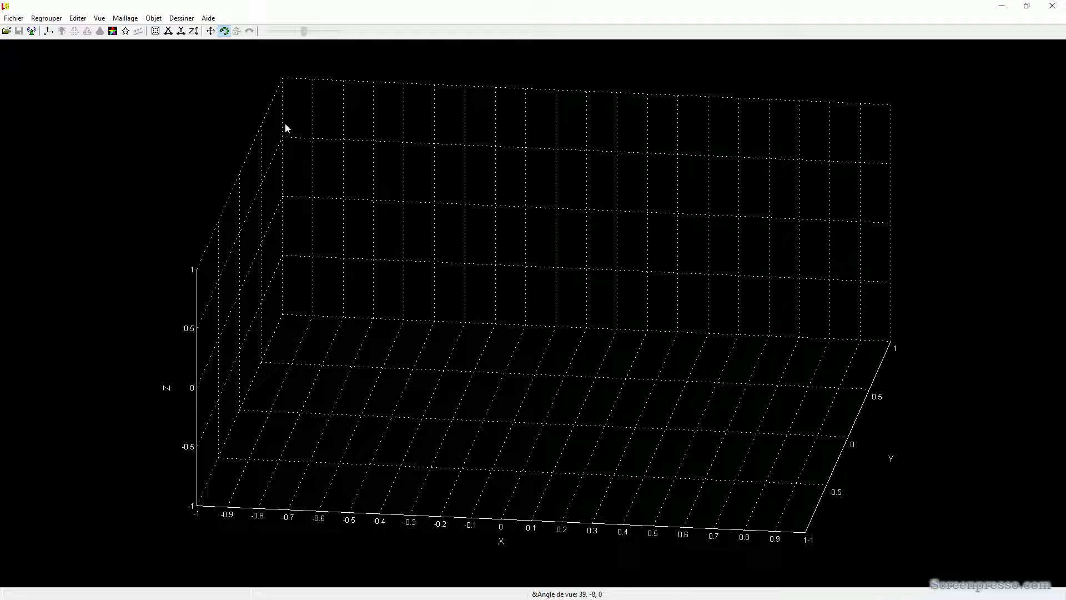
{"action": "left_click", "coordinate": [13, 18]}
{"action": "mouse_move", "coordinate": [51, 137]}
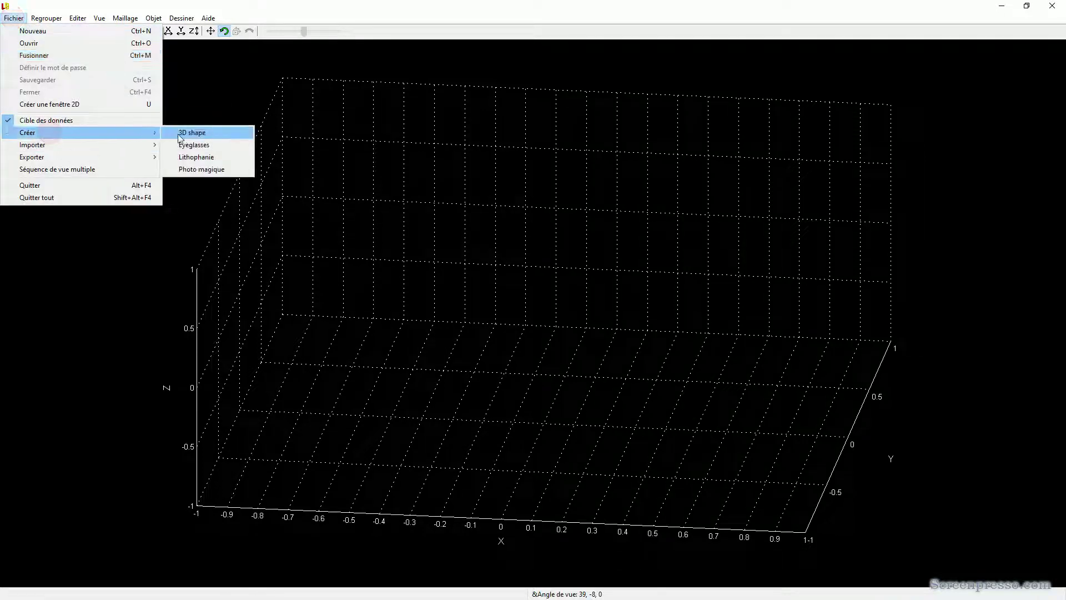
{"action": "left_click", "coordinate": [192, 166]}
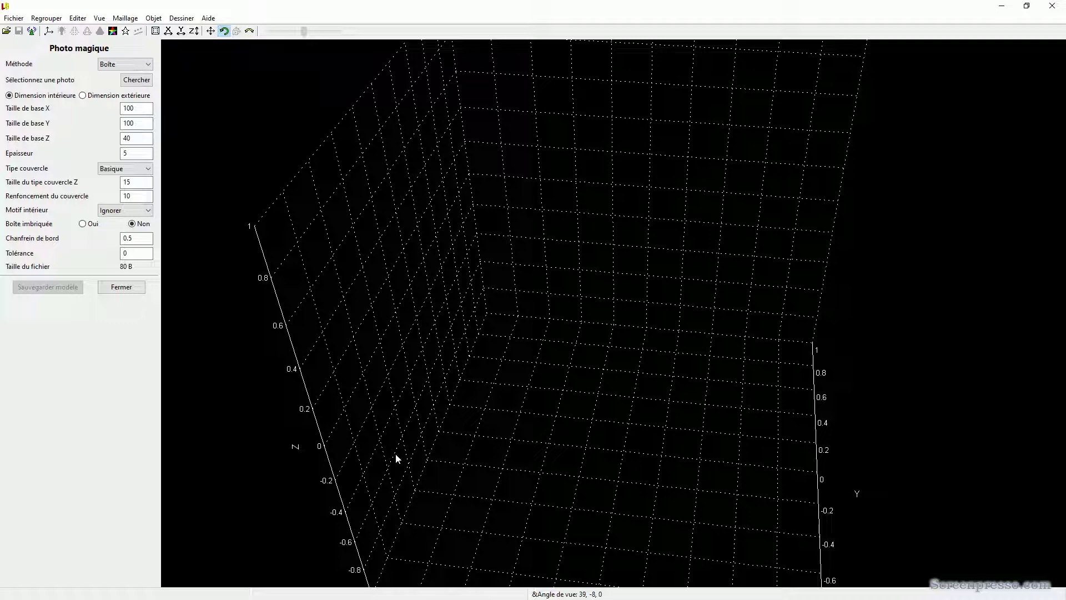
Switch to GIMP and enter the word BONJOUR in capitals in the prepared text box.
{"action": "key", "text": "super"}
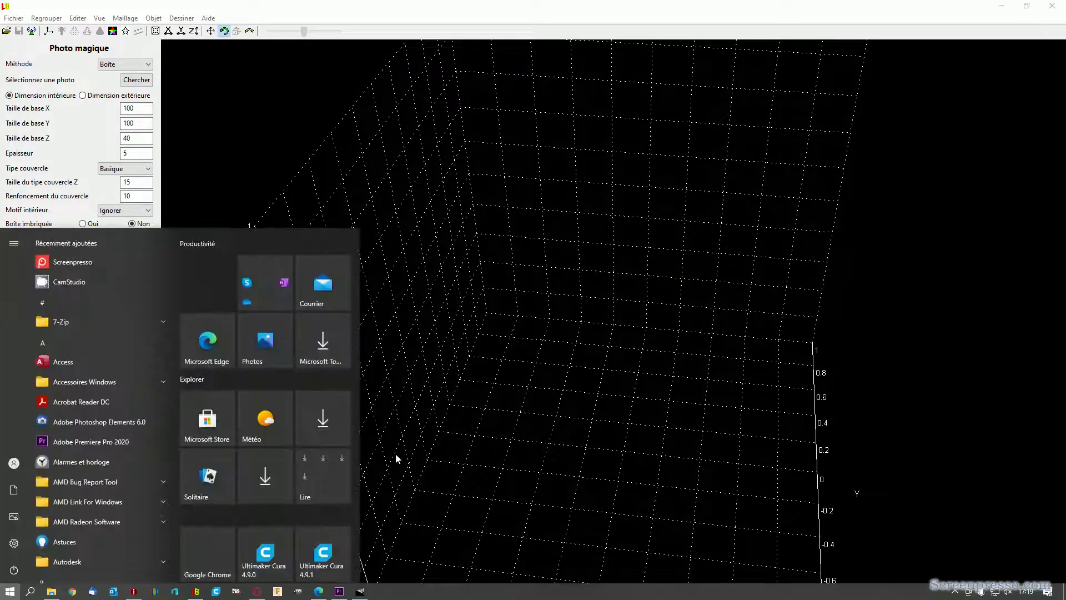
{"action": "left_click", "coordinate": [358, 592]}
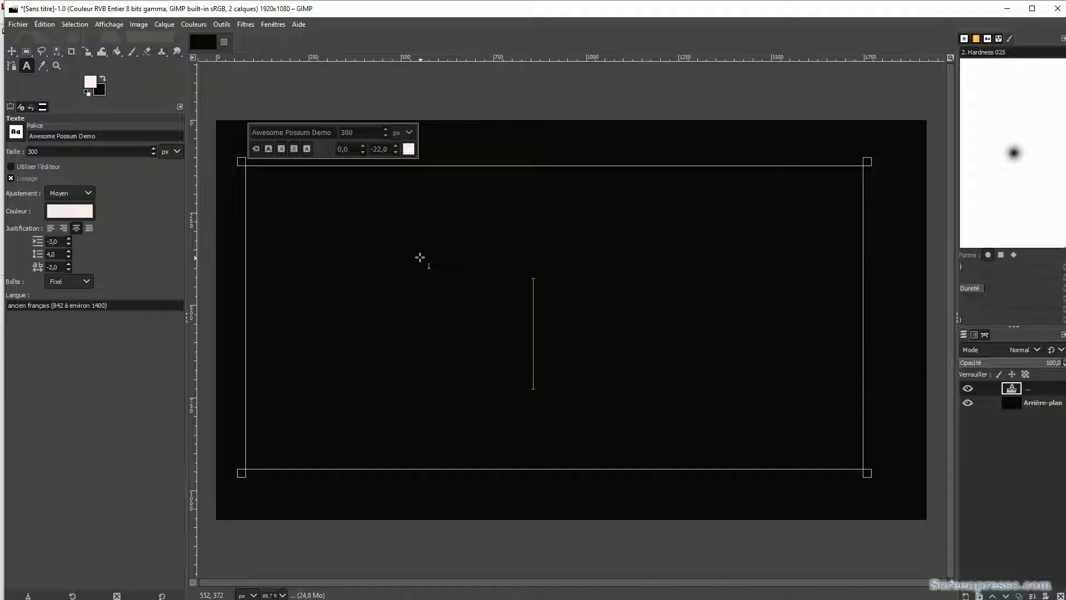
{"action": "type", "text": "bo"}
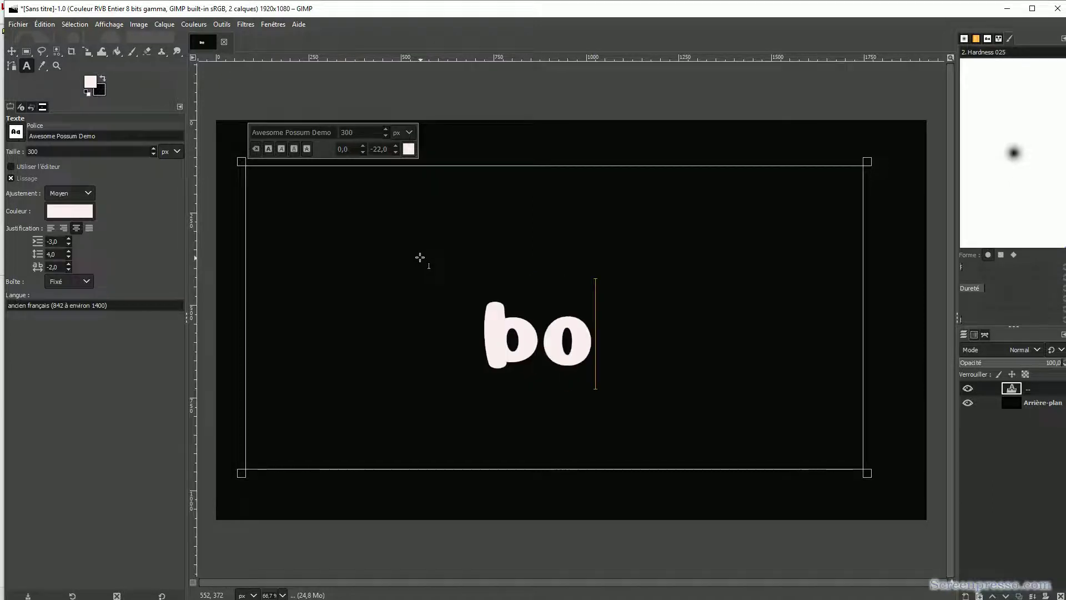
{"action": "key", "text": "BackSpace"}
{"action": "key", "text": "BackSpace"}
{"action": "key", "text": "Caps_Lock"}
{"action": "type", "text": "BONJOUR"}
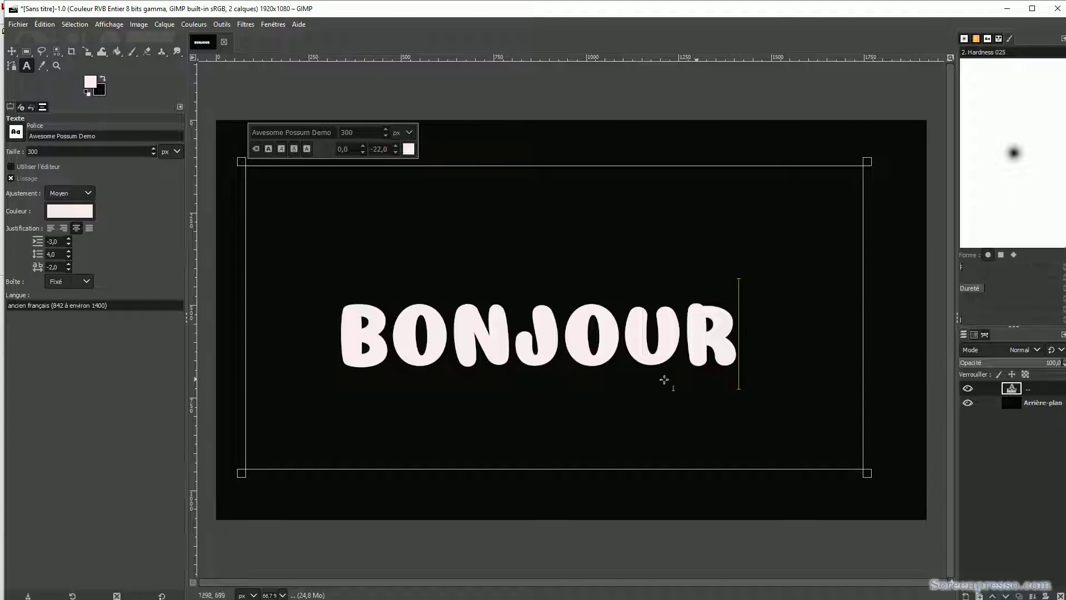
Select the whole word BONJOUR and tighten its kerning to -13.
{"action": "left_click", "coordinate": [369, 333]}
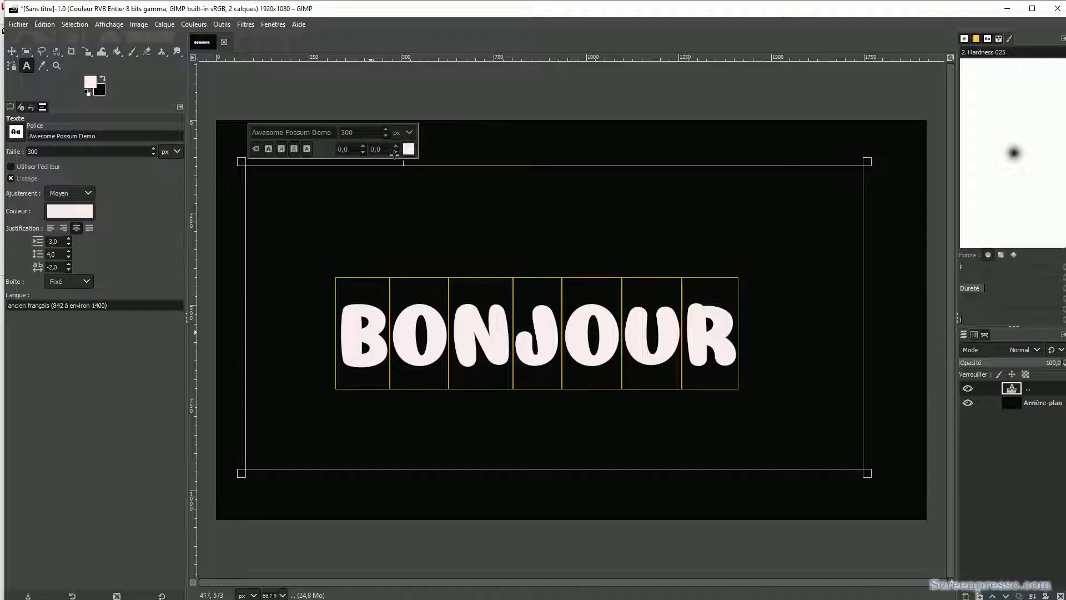
{"action": "left_click", "coordinate": [395, 151]}
{"action": "left_click", "coordinate": [395, 152]}
{"action": "left_click", "coordinate": [395, 152]}
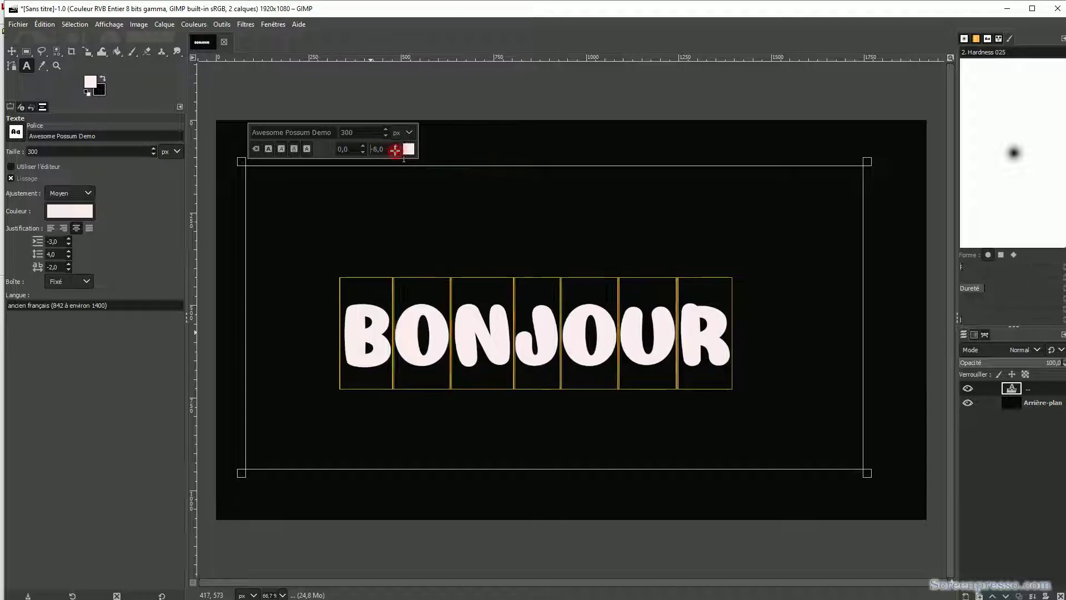
{"action": "left_click", "coordinate": [395, 152]}
{"action": "left_click", "coordinate": [447, 247]}
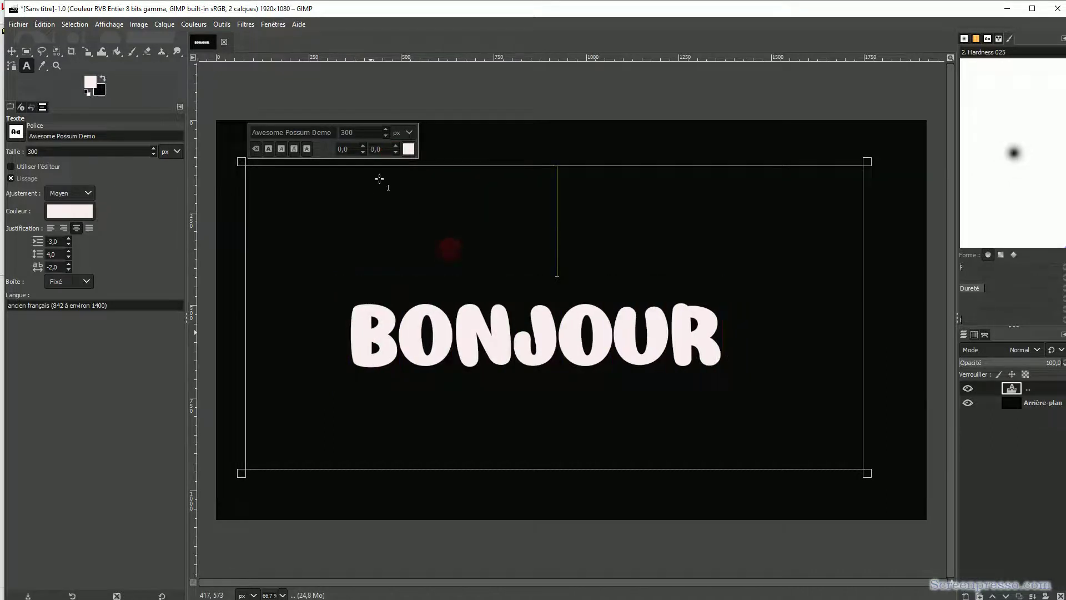
Tighten the kerning between the B and the O so the two letters overlap slightly.
{"action": "left_click", "coordinate": [360, 311]}
{"action": "left_click", "coordinate": [401, 315]}
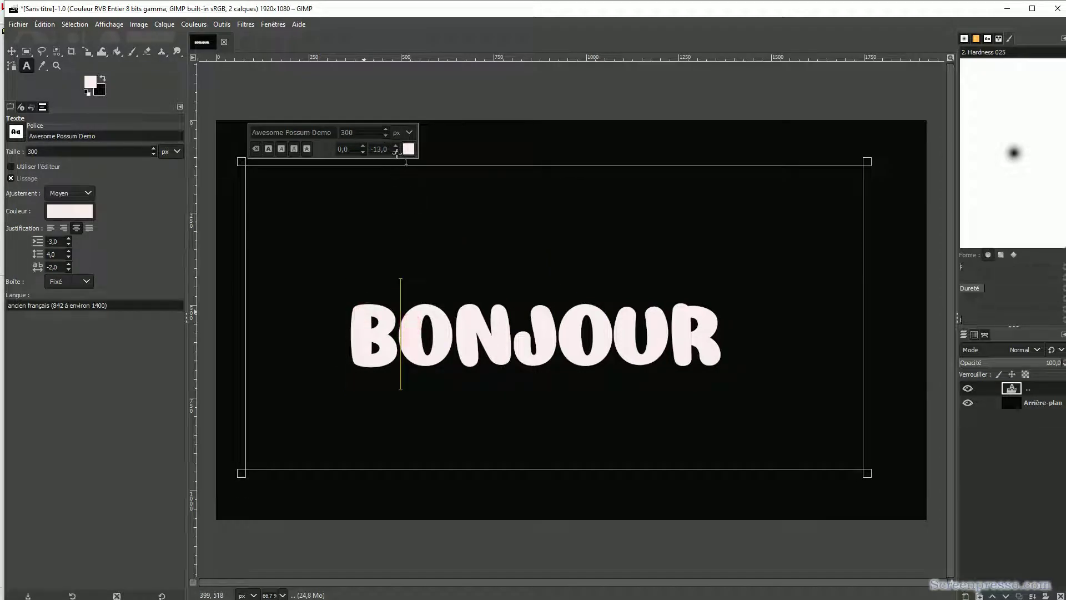
{"action": "left_click", "coordinate": [396, 152]}
{"action": "left_click", "coordinate": [396, 151]}
{"action": "left_click", "coordinate": [396, 152]}
{"action": "left_click", "coordinate": [396, 151]}
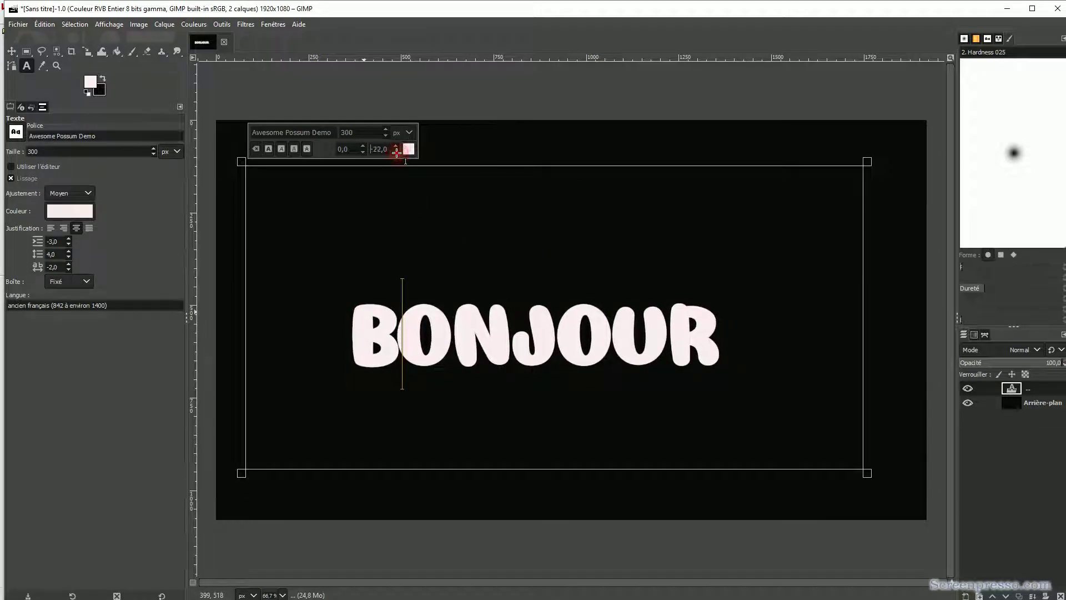
{"action": "left_click", "coordinate": [396, 151]}
Set the kerning between the first O and the N to -31.
{"action": "left_click", "coordinate": [454, 328]}
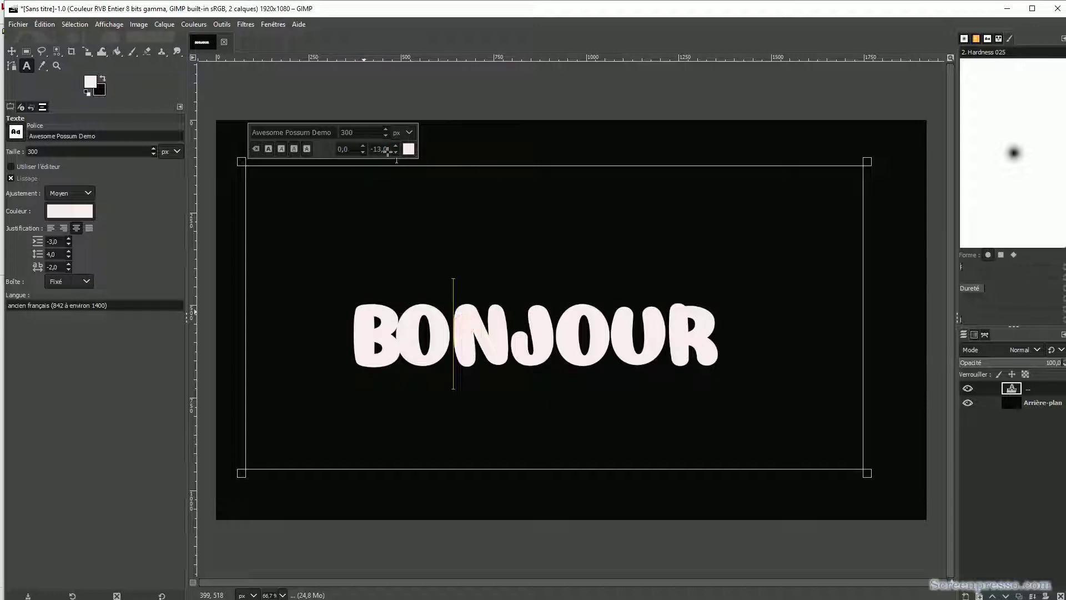
{"action": "left_click", "coordinate": [395, 152]}
{"action": "left_click", "coordinate": [395, 152]}
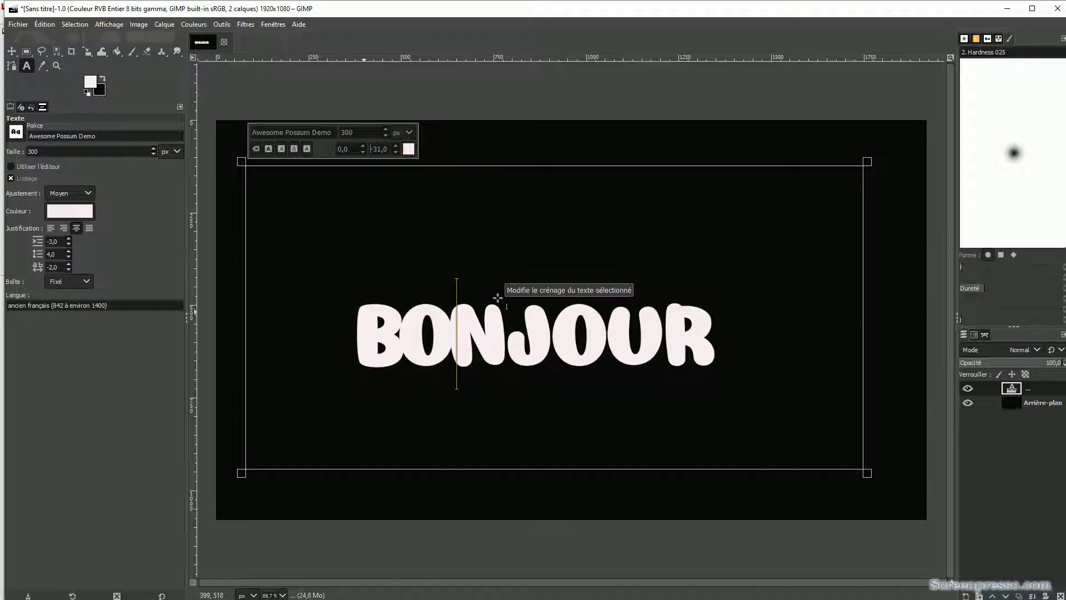
Set the kerning between the N and the J to -25.
{"action": "left_click", "coordinate": [511, 345]}
{"action": "left_click", "coordinate": [396, 151]}
{"action": "left_click", "coordinate": [395, 152]}
{"action": "left_click", "coordinate": [395, 151]}
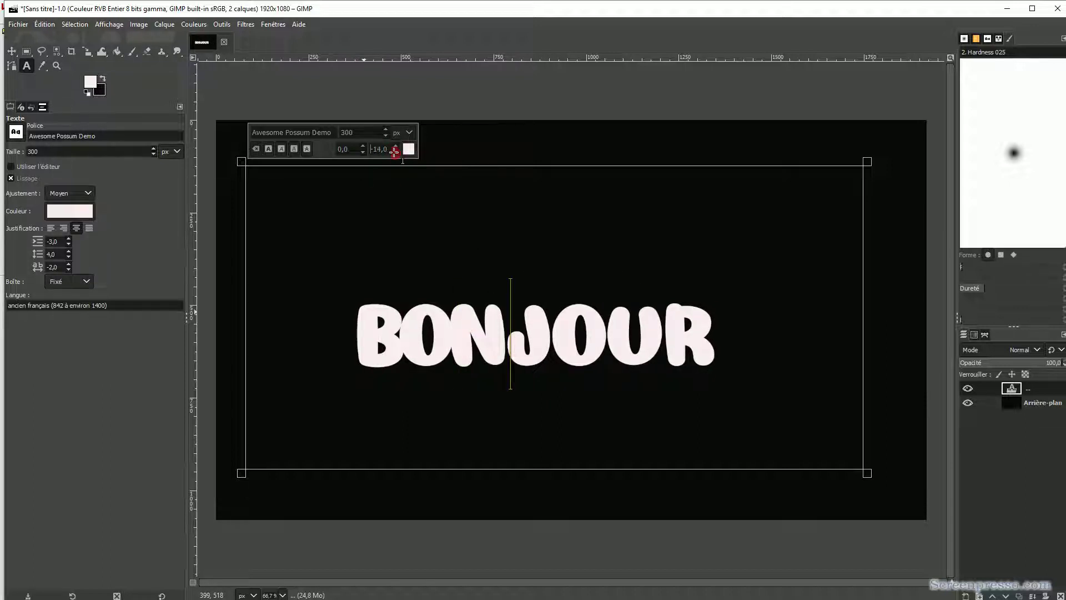
{"action": "left_click", "coordinate": [394, 151]}
{"action": "left_click", "coordinate": [395, 152]}
{"action": "left_click", "coordinate": [395, 151]}
{"action": "left_click", "coordinate": [395, 152]}
{"action": "left_click", "coordinate": [395, 151]}
{"action": "left_click", "coordinate": [395, 152]}
{"action": "left_click", "coordinate": [395, 151]}
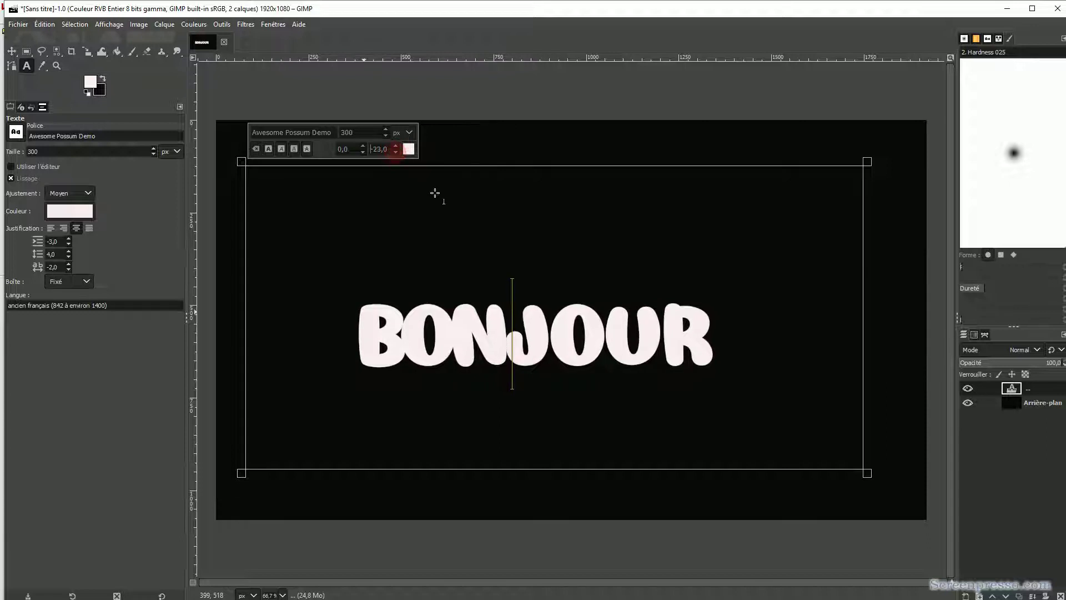
{"action": "left_click", "coordinate": [396, 152]}
{"action": "left_click", "coordinate": [396, 151]}
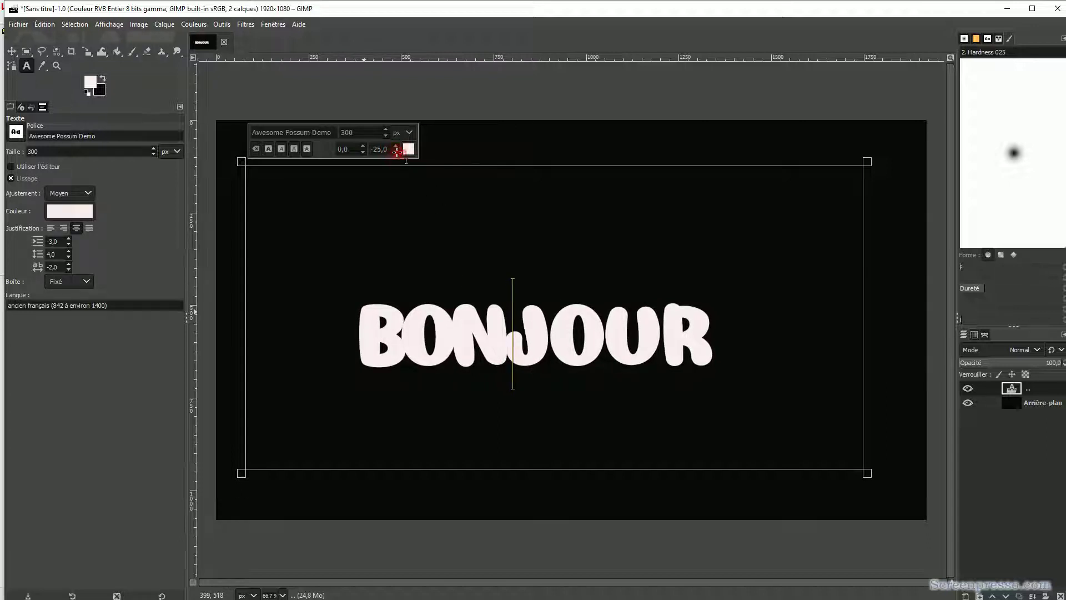
Tighten the kerning between the J and the second O so they join.
{"action": "left_click", "coordinate": [544, 336]}
{"action": "left_click", "coordinate": [396, 152]}
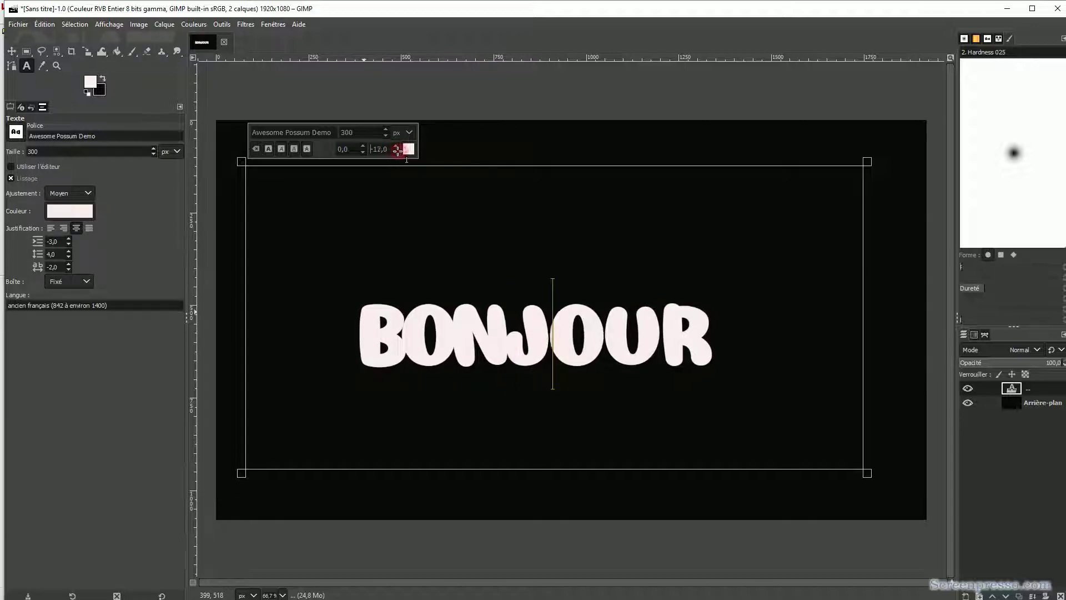
{"action": "left_click", "coordinate": [396, 152]}
Set the kerning between the second O and the U to -20.
{"action": "left_click", "coordinate": [605, 339]}
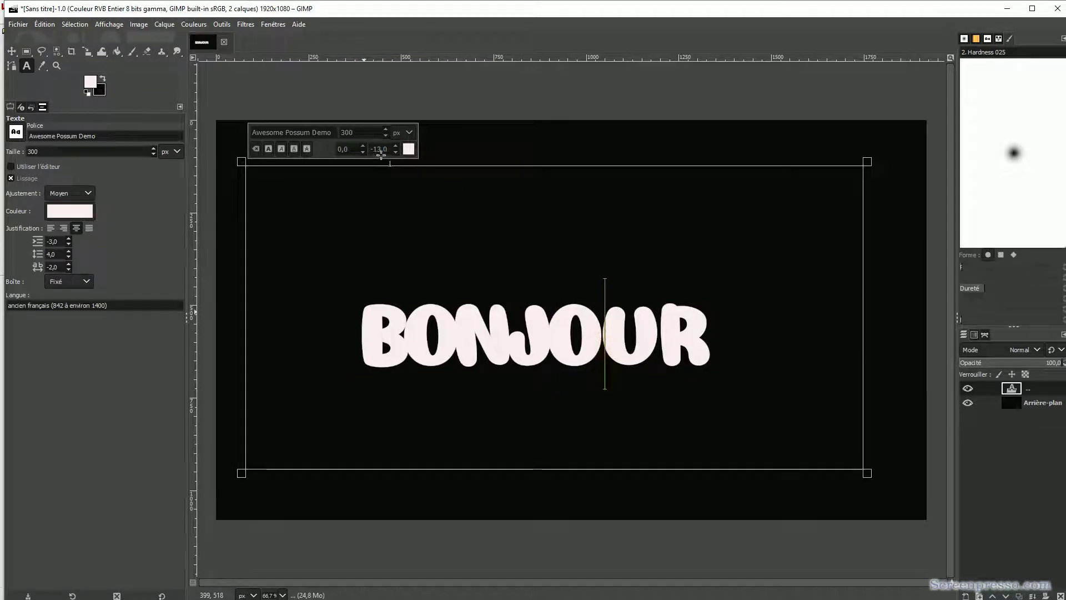
{"action": "left_click", "coordinate": [395, 151]}
{"action": "left_click", "coordinate": [395, 151]}
{"action": "left_click", "coordinate": [395, 152]}
{"action": "left_click", "coordinate": [395, 151]}
{"action": "left_click", "coordinate": [395, 151]}
{"action": "left_click", "coordinate": [395, 151]}
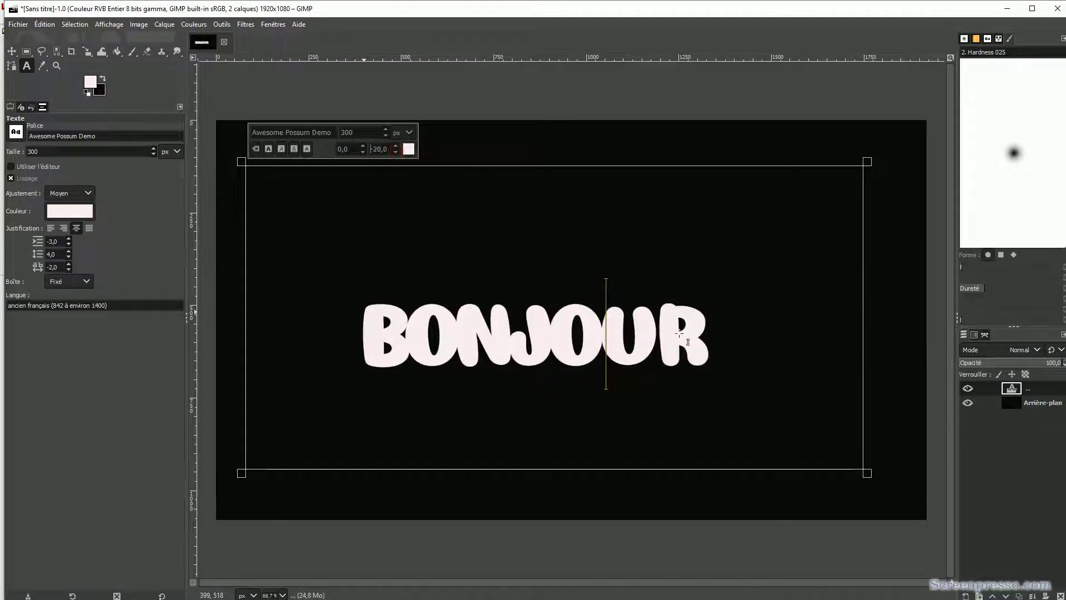
Set the kerning between the U and the R to -25 and leave the text box.
{"action": "left_click", "coordinate": [679, 333]}
{"action": "left_click", "coordinate": [396, 151]}
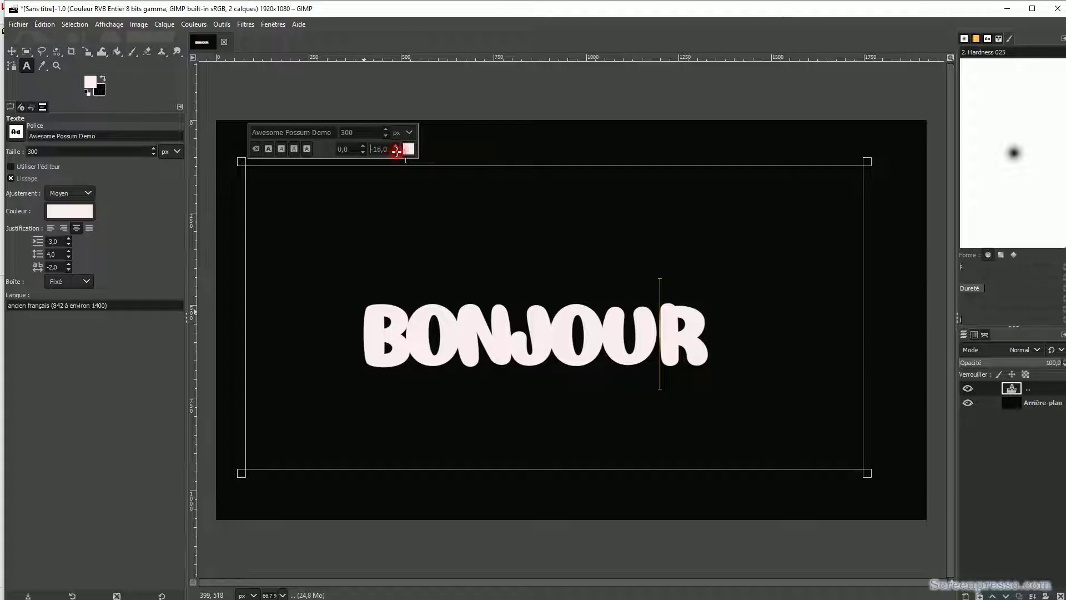
{"action": "left_click", "coordinate": [396, 151]}
{"action": "left_click", "coordinate": [396, 152]}
{"action": "left_click", "coordinate": [396, 152]}
{"action": "left_click", "coordinate": [396, 152]}
{"action": "left_click", "coordinate": [396, 152]}
{"action": "left_click", "coordinate": [396, 152]}
{"action": "left_click", "coordinate": [396, 151]}
{"action": "left_click", "coordinate": [396, 152]}
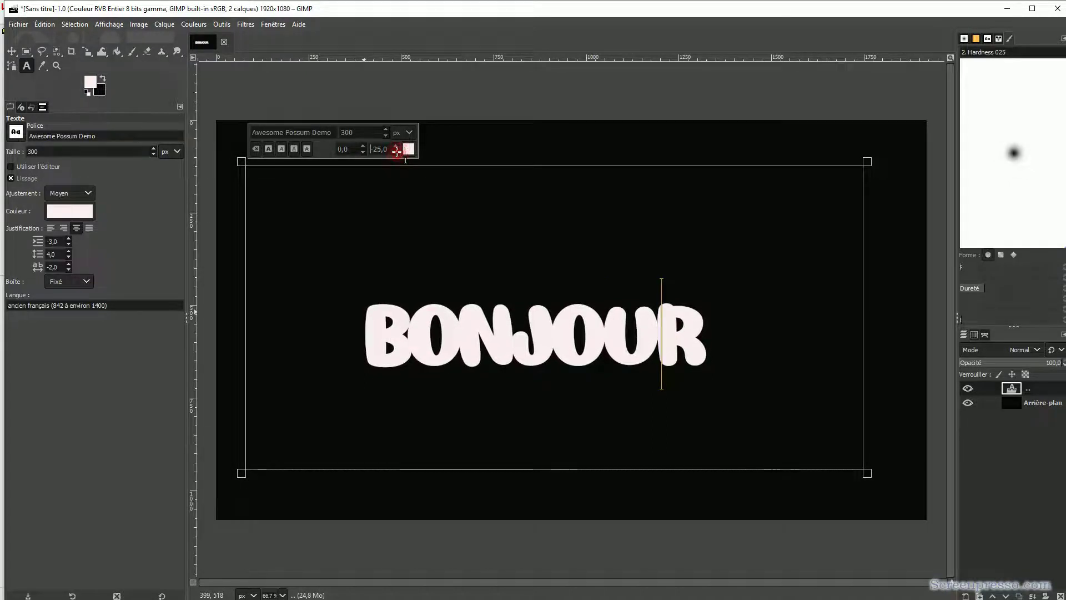
{"action": "left_click", "coordinate": [558, 231]}
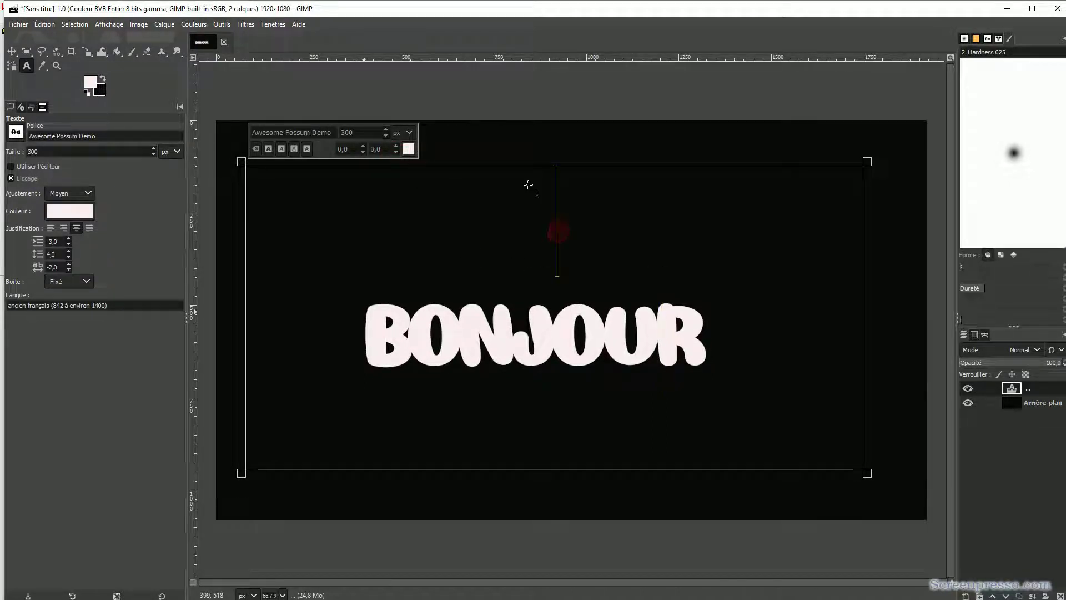
{"action": "left_click", "coordinate": [522, 136]}
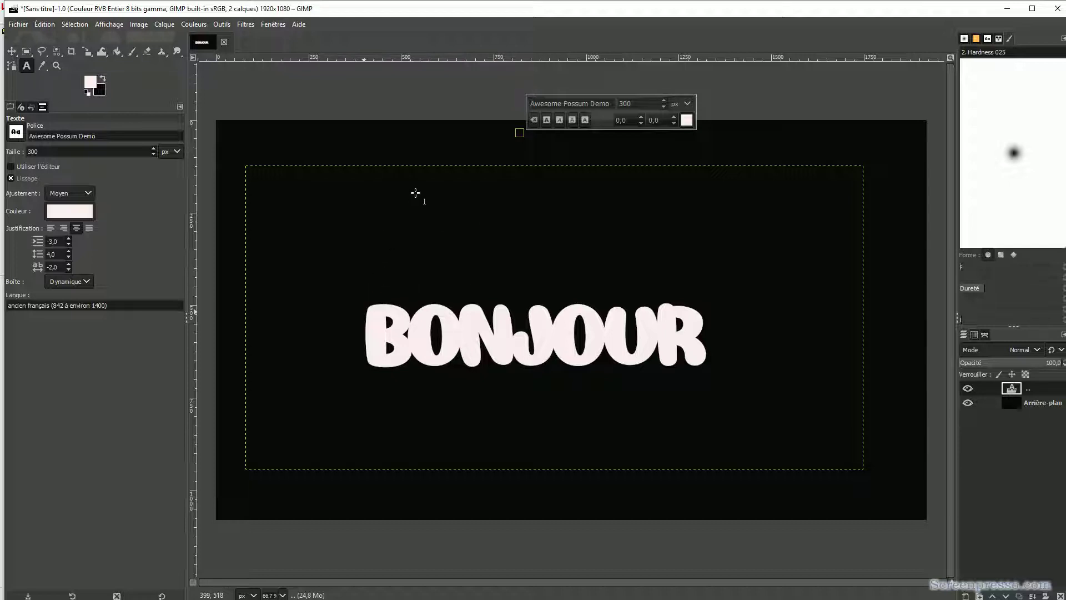
{"action": "key", "text": "super"}
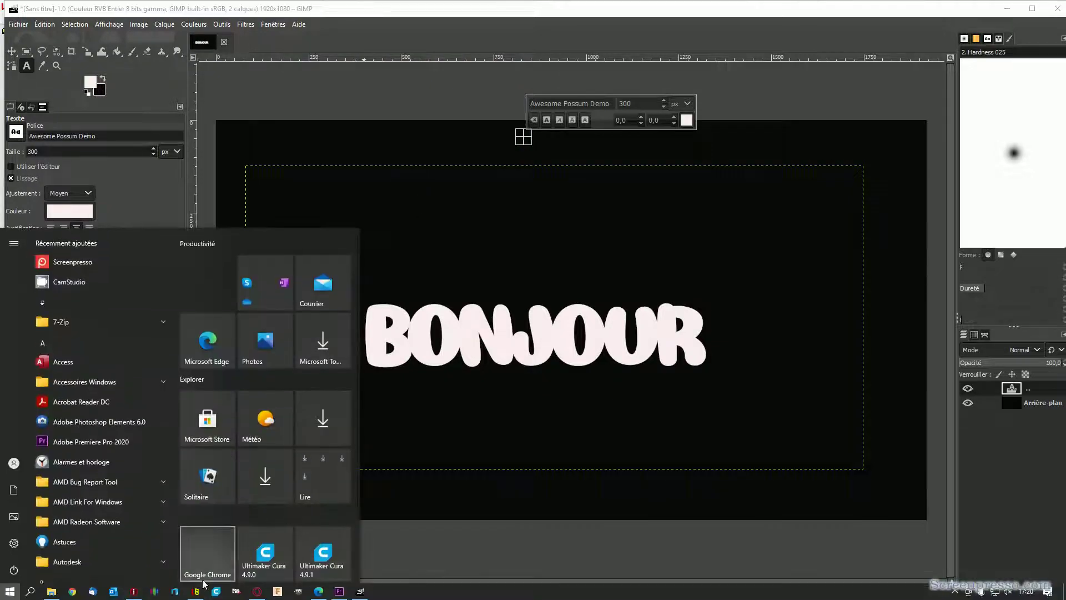
{"action": "left_click", "coordinate": [195, 591]}
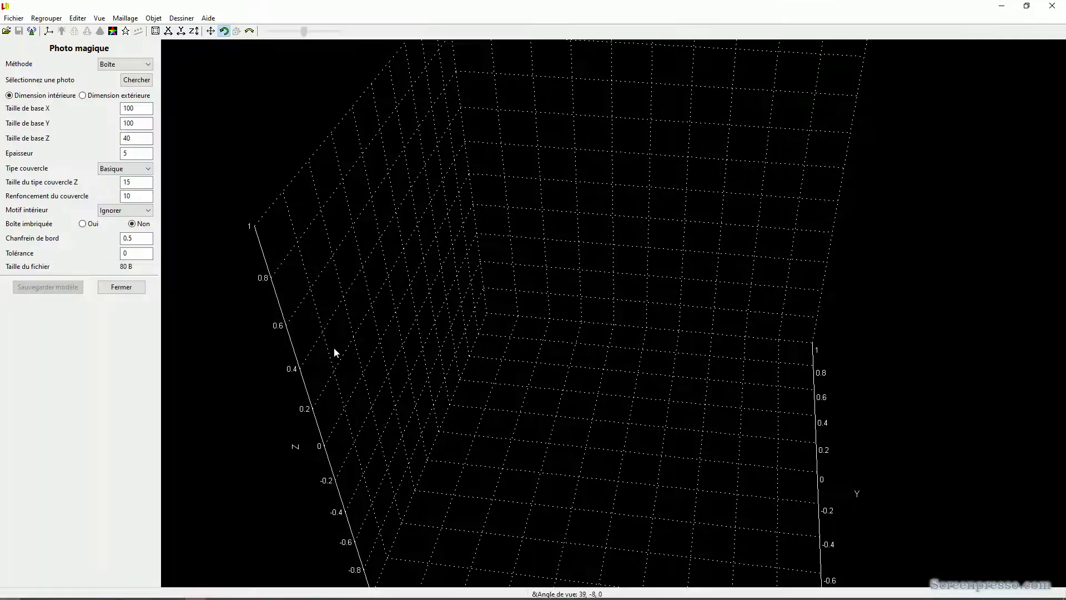
{"action": "left_click", "coordinate": [128, 81]}
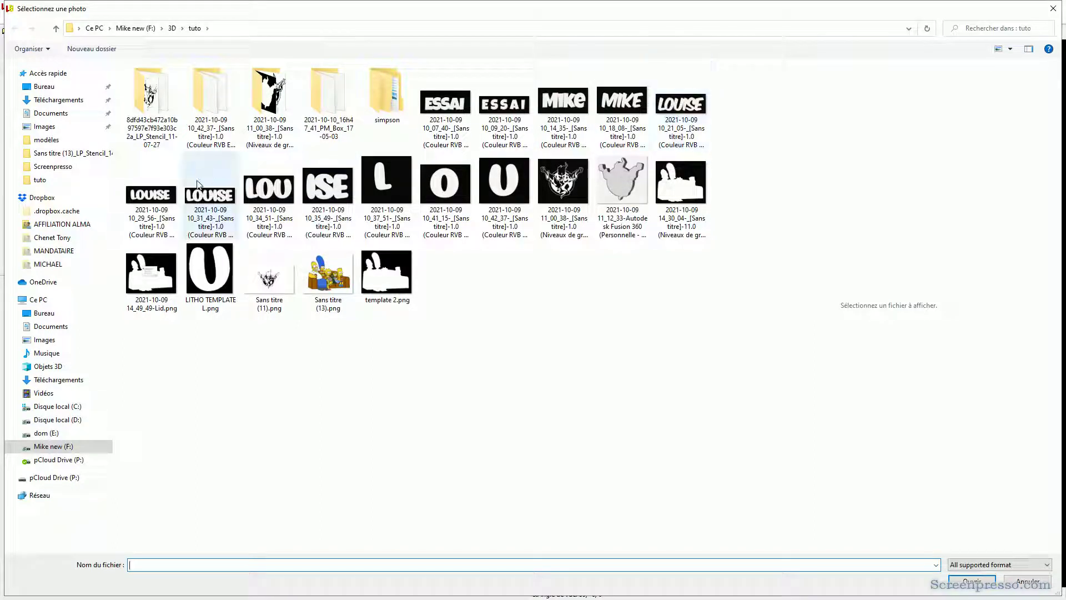
{"action": "left_click", "coordinate": [210, 194]}
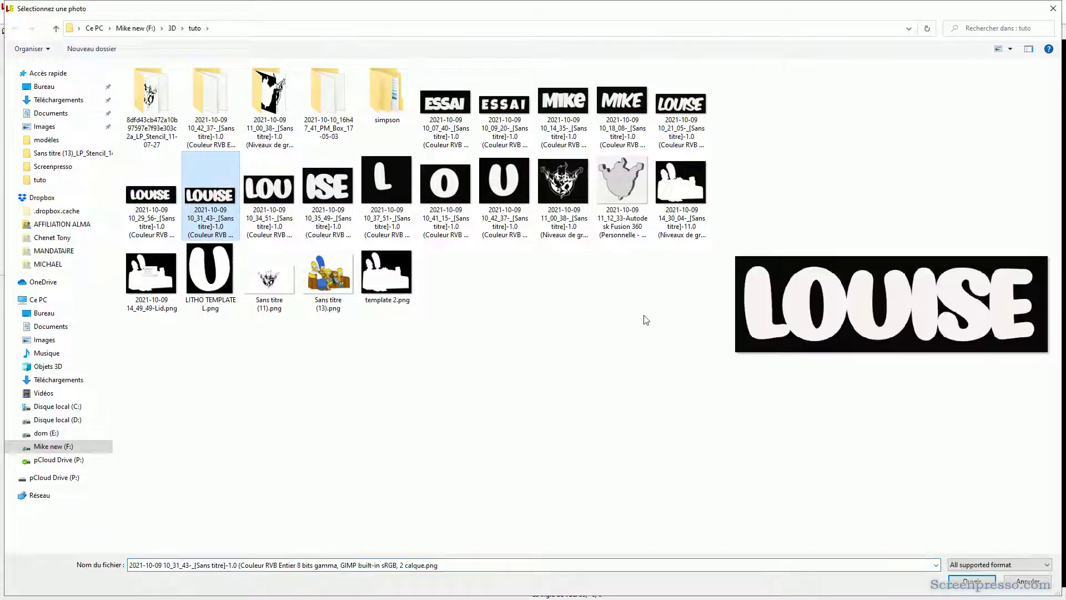
{"action": "key", "text": "Return"}
{"action": "left_click_drag", "start_coordinate": [409, 226], "coordinate": [528, 267]}
{"action": "scroll", "coordinate": [611, 256], "scroll_direction": "up", "scroll_amount": 3}
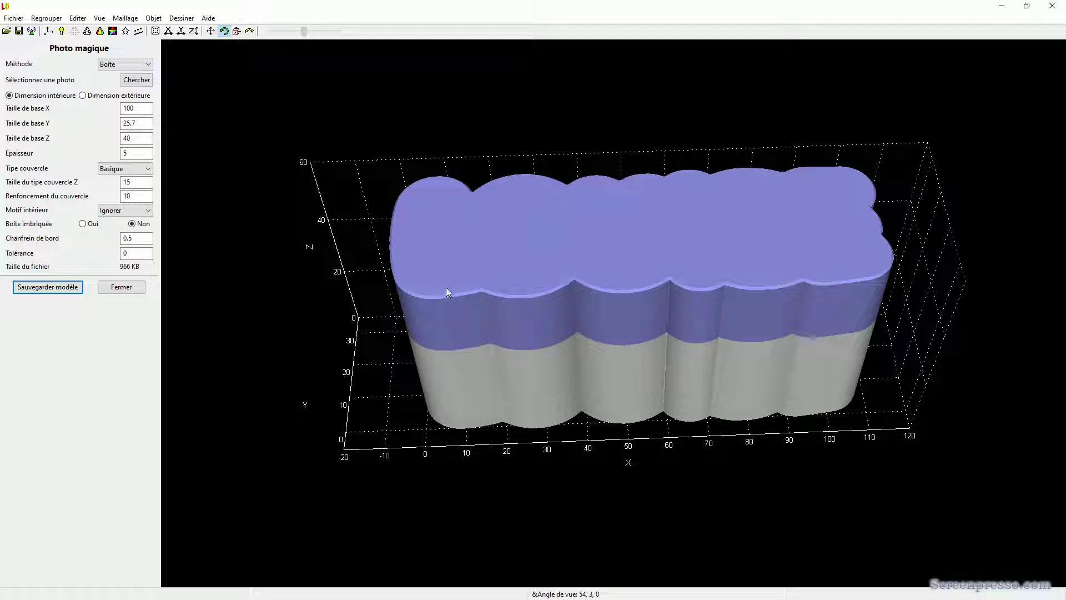
Switch the box to exterior dimensions and set its base X size to 230.
{"action": "left_click", "coordinate": [83, 95]}
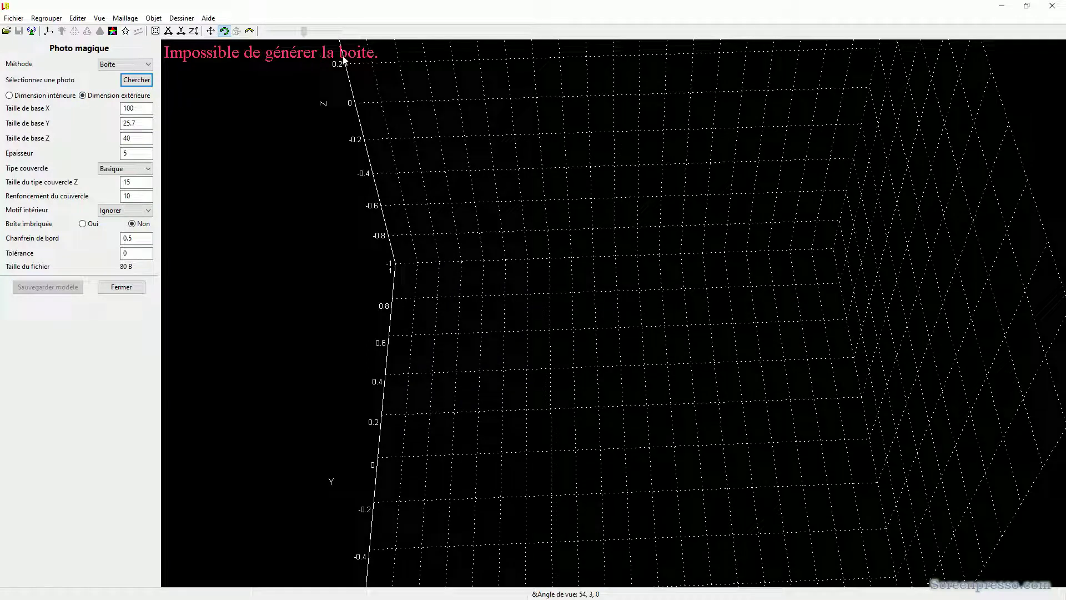
{"action": "double_click", "coordinate": [139, 109]}
{"action": "type", "text": "200"}
{"action": "double_click", "coordinate": [133, 108]}
{"action": "type", "text": "30"}
{"action": "double_click", "coordinate": [127, 108]}
{"action": "type", "text": "203"}
{"action": "double_click", "coordinate": [135, 108]}
{"action": "type", "text": "230"}
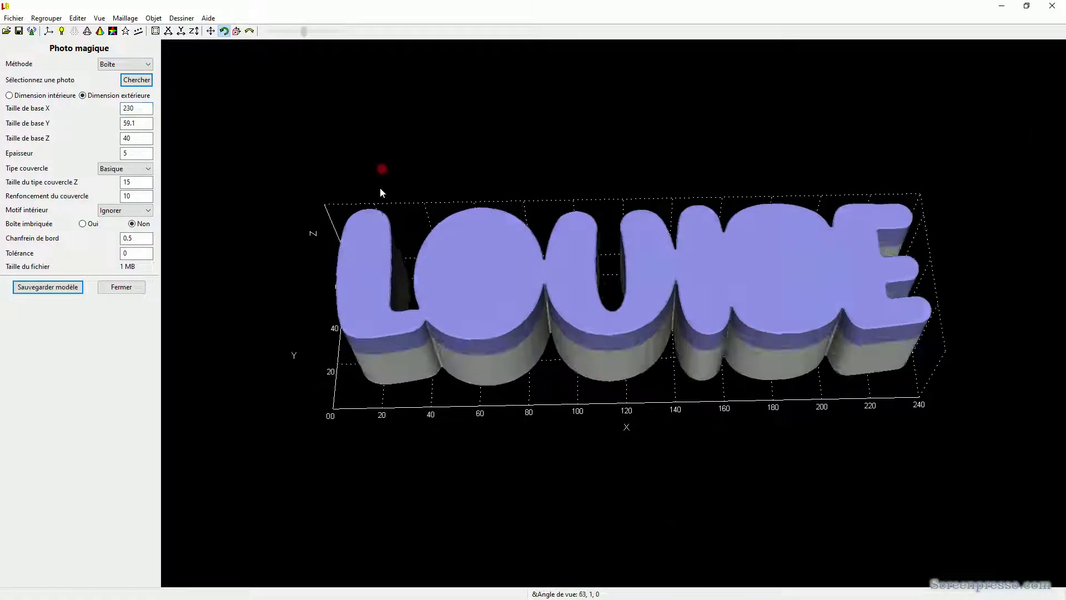
Examine the lettering box from several angles and separate the lid from the base to view the interior.
{"action": "left_click_drag", "start_coordinate": [380, 183], "coordinate": [378, 206]}
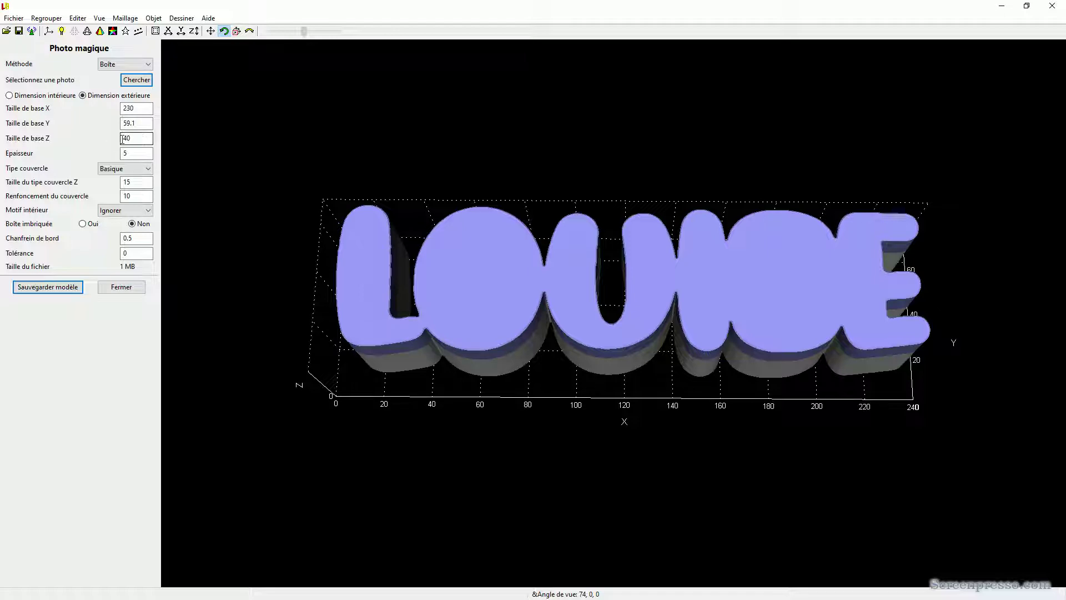
{"action": "left_click_drag", "start_coordinate": [292, 240], "coordinate": [416, 261]}
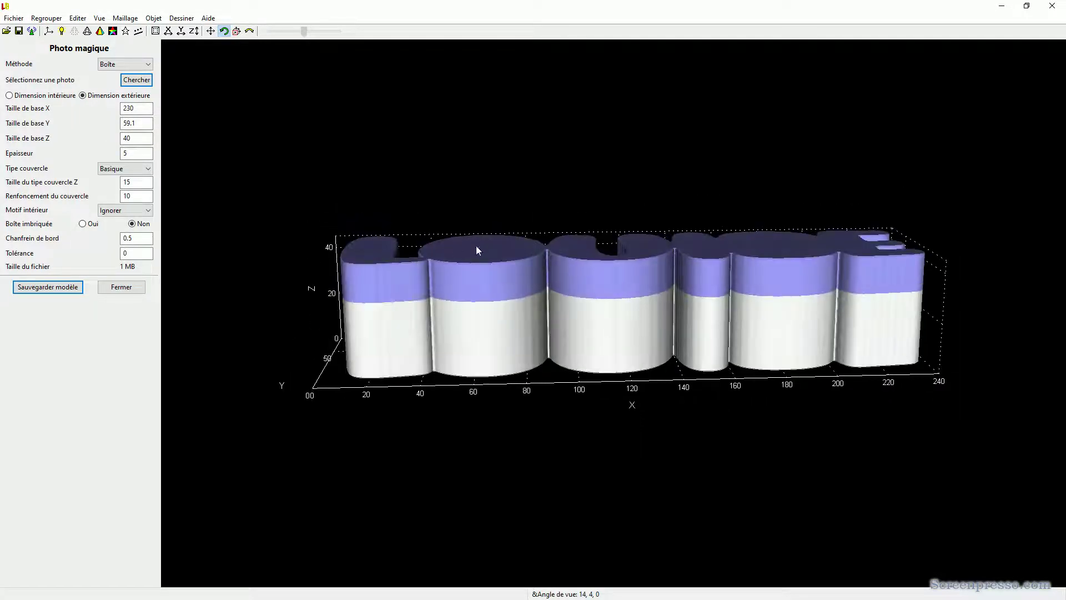
{"action": "left_click", "coordinate": [142, 154]}
{"action": "left_click_drag", "start_coordinate": [400, 252], "coordinate": [383, 283]}
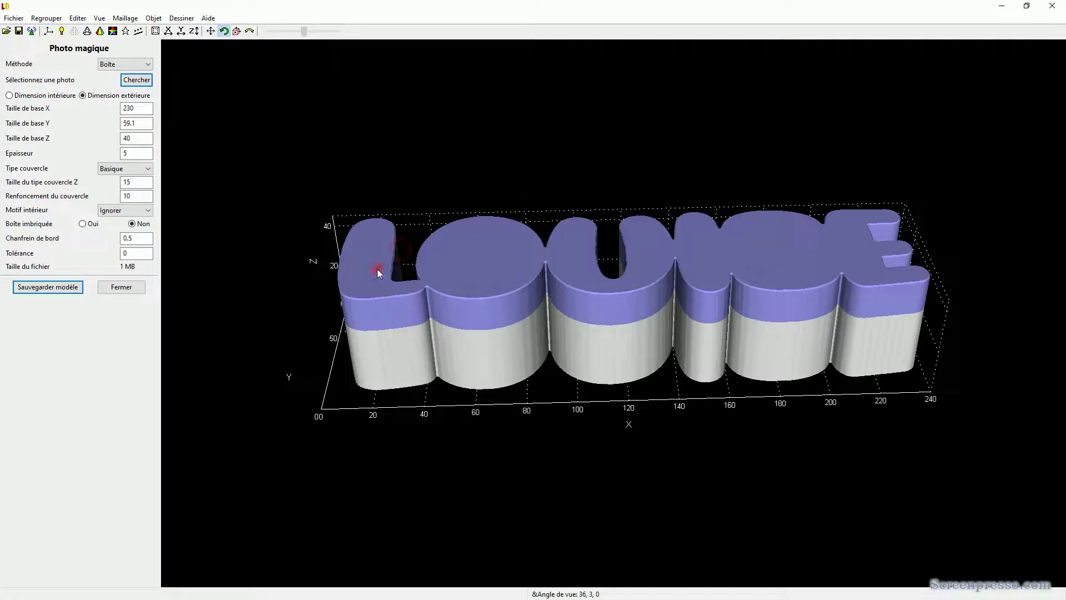
{"action": "left_click", "coordinate": [378, 269]}
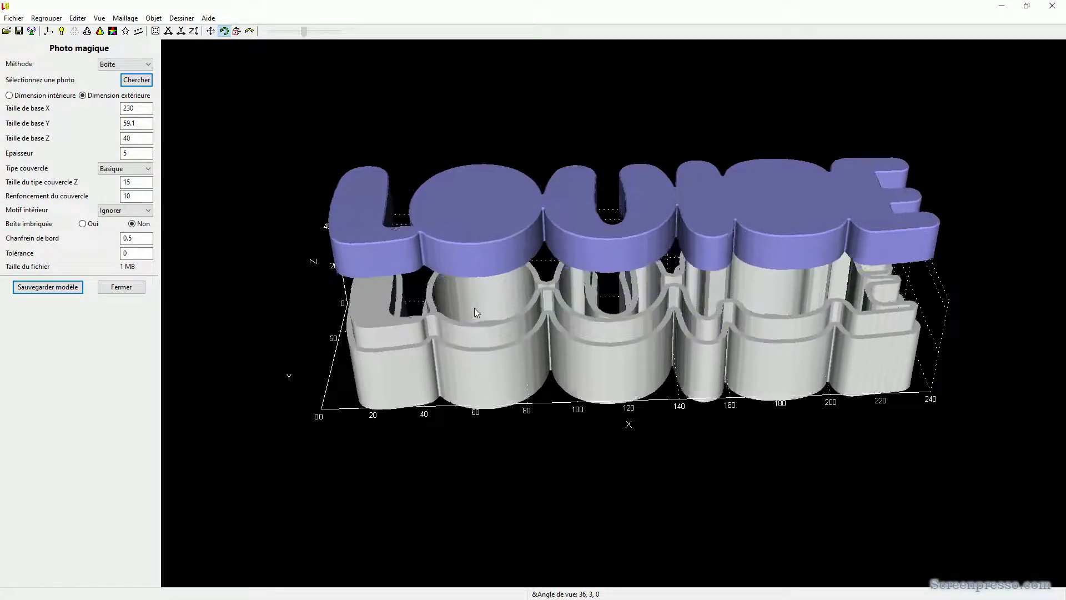
Set the lid type to Incrustation and lift the lid off the lettering box to check how it sits, then lower it again.
{"action": "left_click_drag", "start_coordinate": [474, 308], "coordinate": [473, 335]}
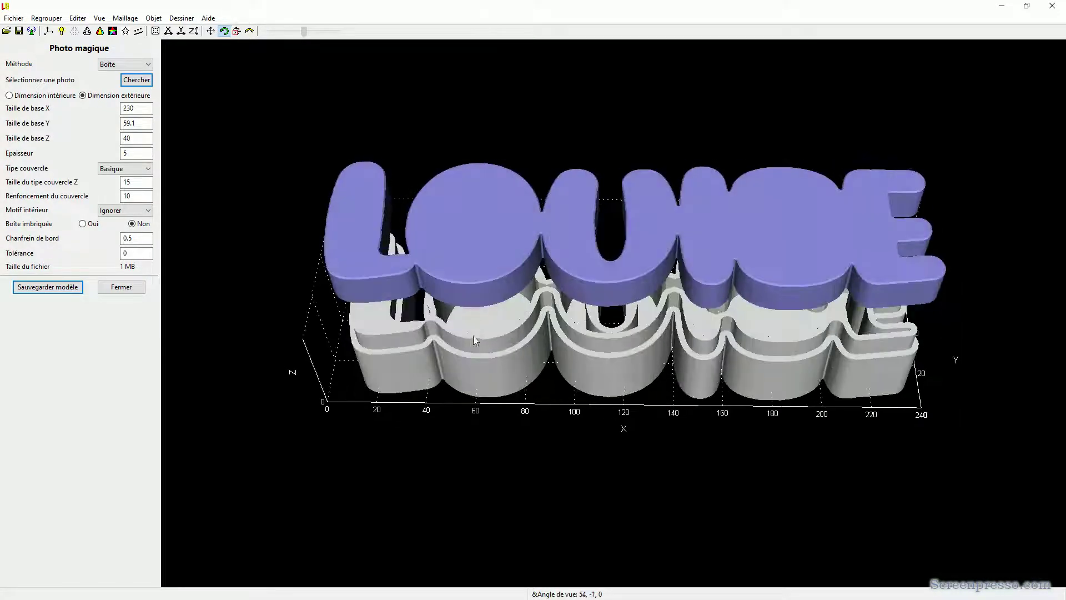
{"action": "left_click", "coordinate": [113, 170]}
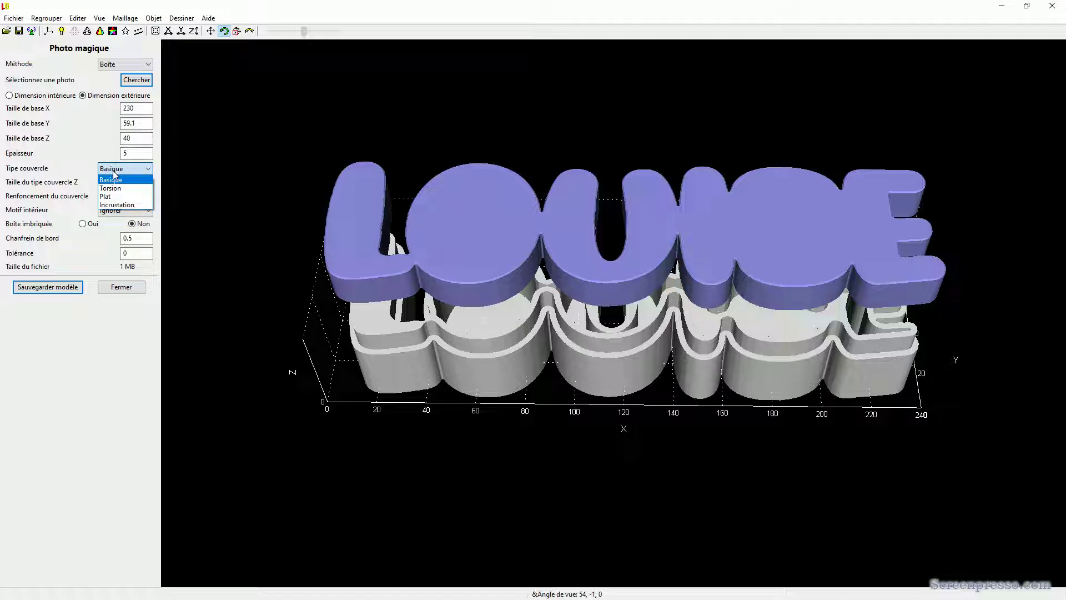
{"action": "left_click", "coordinate": [116, 205]}
{"action": "left_click", "coordinate": [119, 169]}
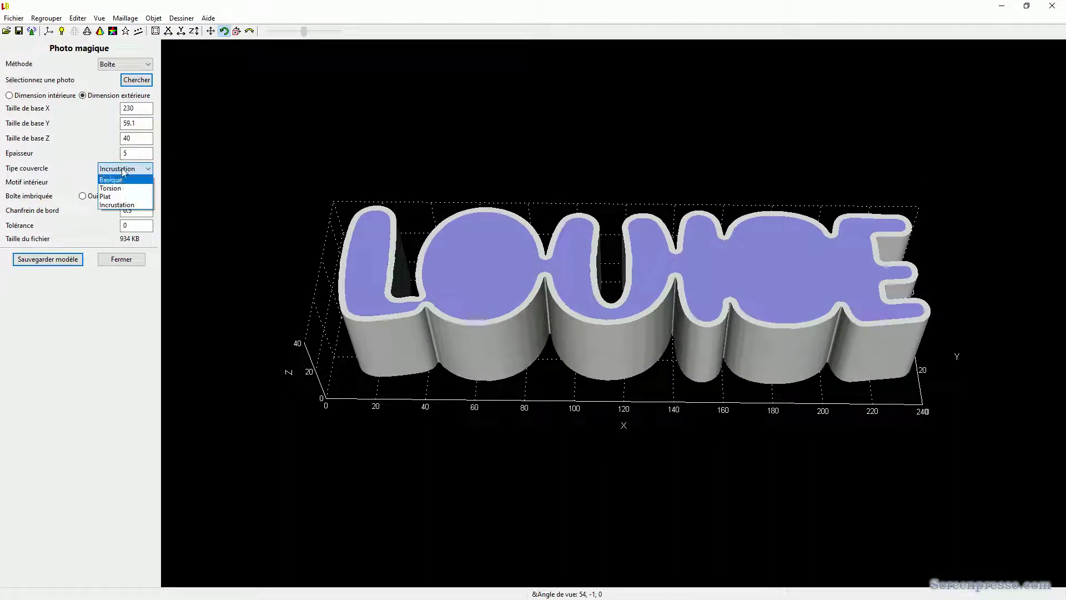
{"action": "left_click", "coordinate": [123, 204]}
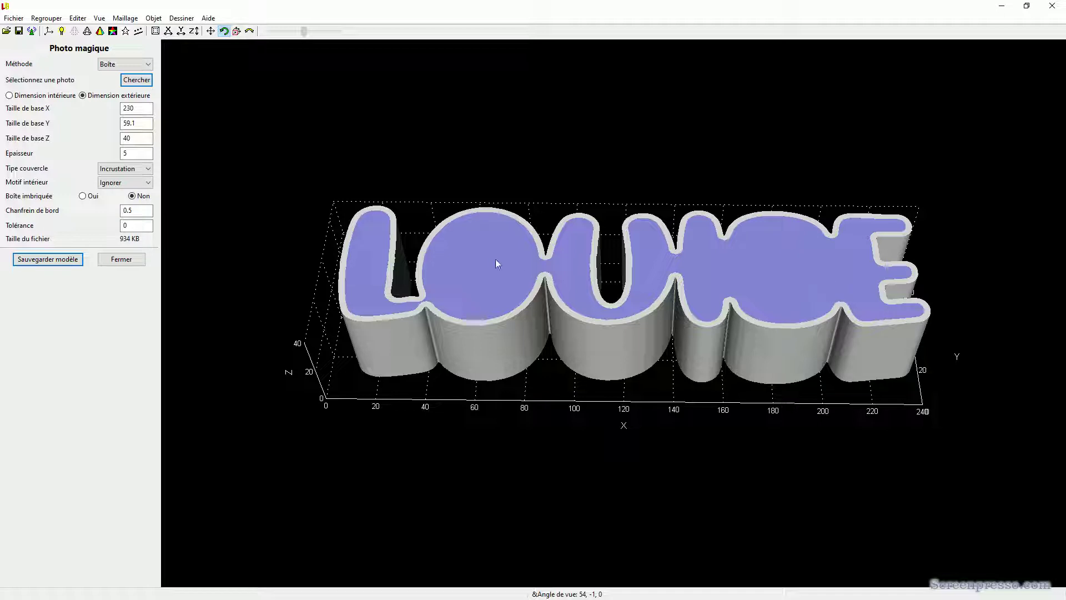
{"action": "scroll", "coordinate": [494, 259], "scroll_direction": "up", "scroll_amount": 3}
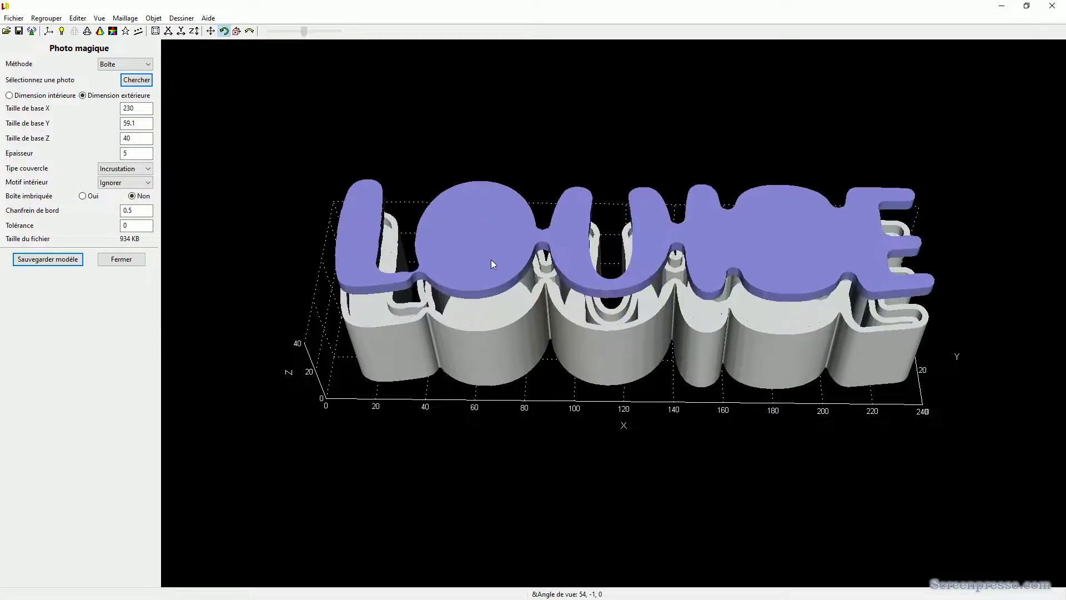
{"action": "scroll", "coordinate": [495, 249], "scroll_direction": "down", "scroll_amount": 4}
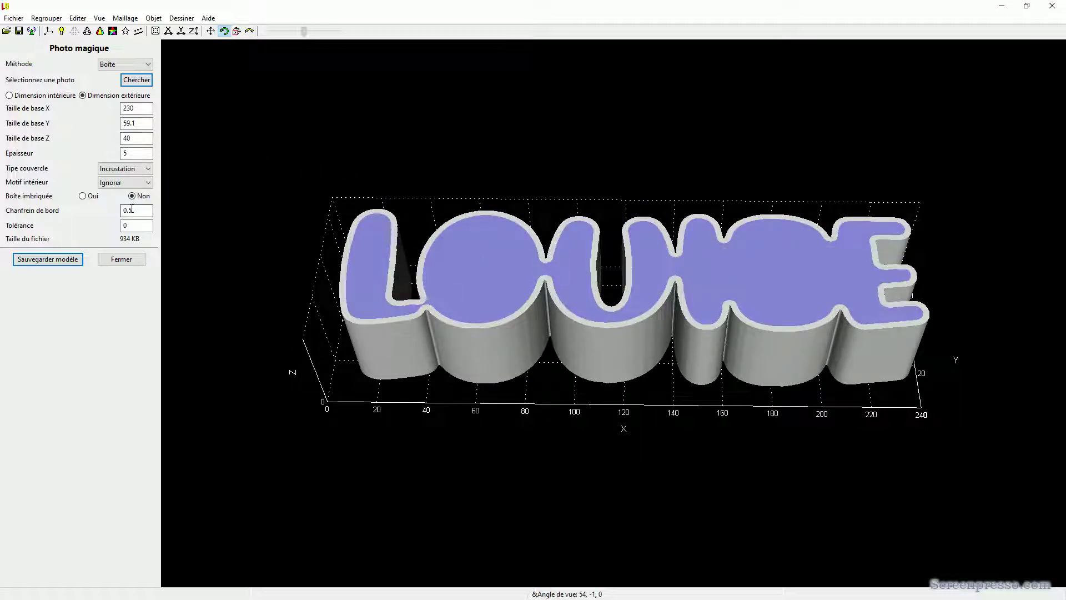
Set the interior pattern to Boîte creuse and the thickness to 2, and check the hollow letters with the lid separated.
{"action": "left_click", "coordinate": [128, 183]}
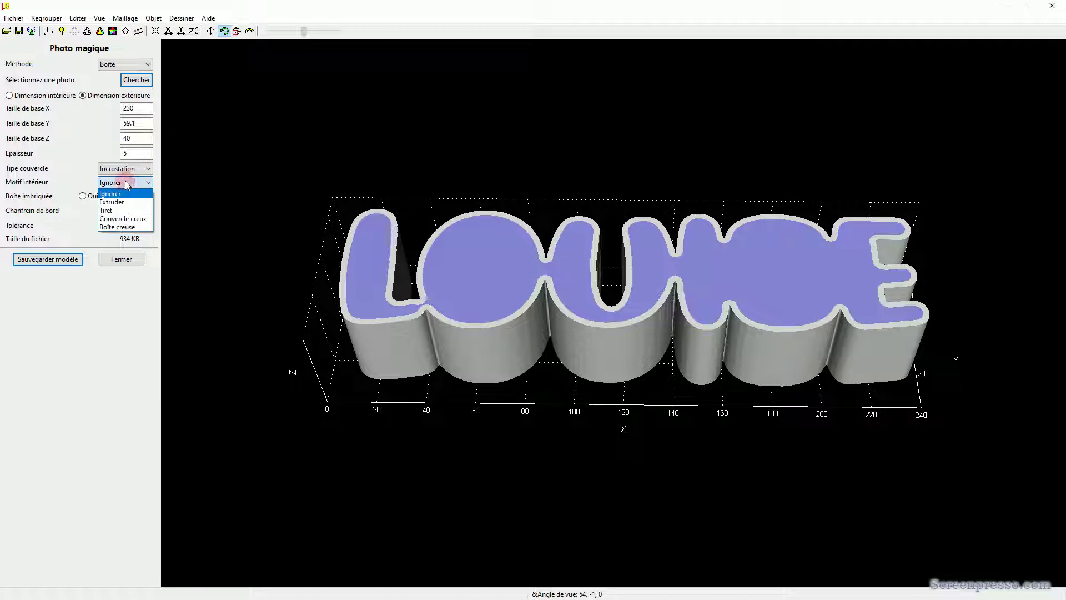
{"action": "left_click", "coordinate": [117, 227]}
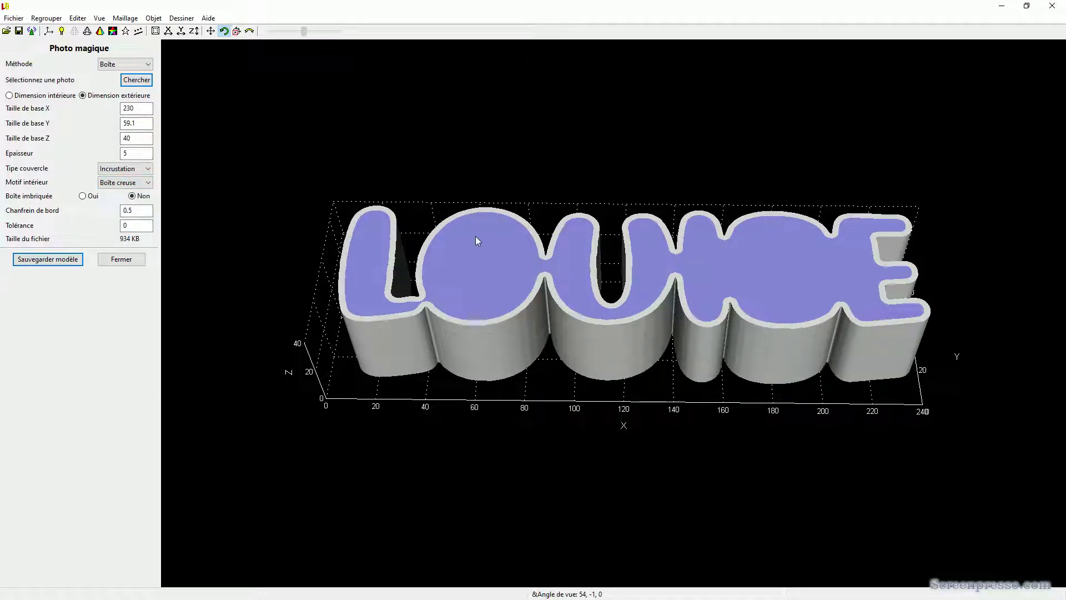
{"action": "double_click", "coordinate": [136, 153]}
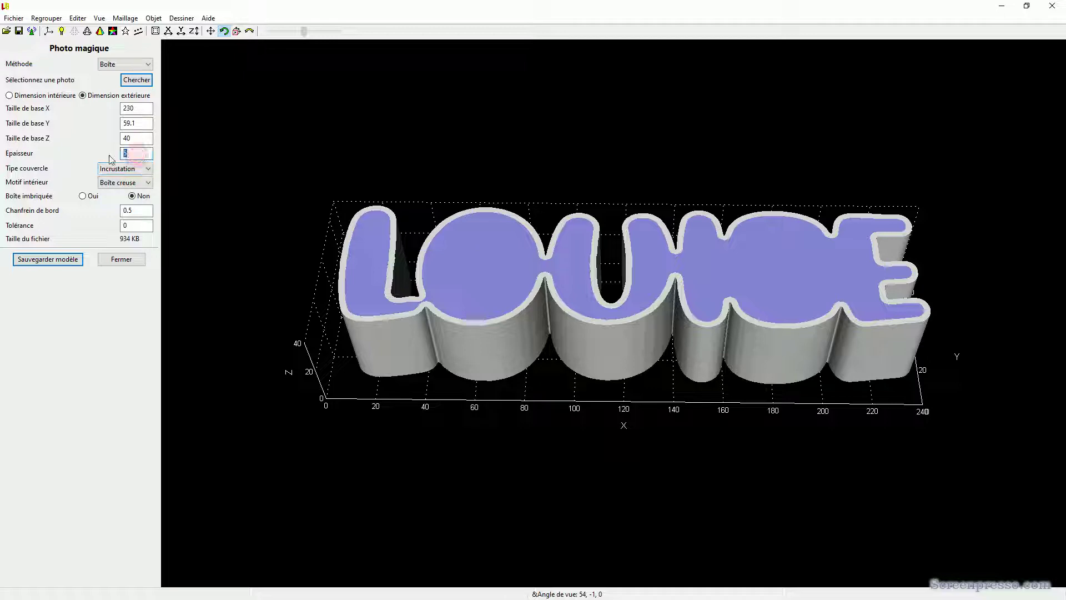
{"action": "type", "text": "2"}
{"action": "left_click_drag", "start_coordinate": [409, 258], "coordinate": [416, 333]}
{"action": "left_click_drag", "start_coordinate": [504, 291], "coordinate": [680, 302]}
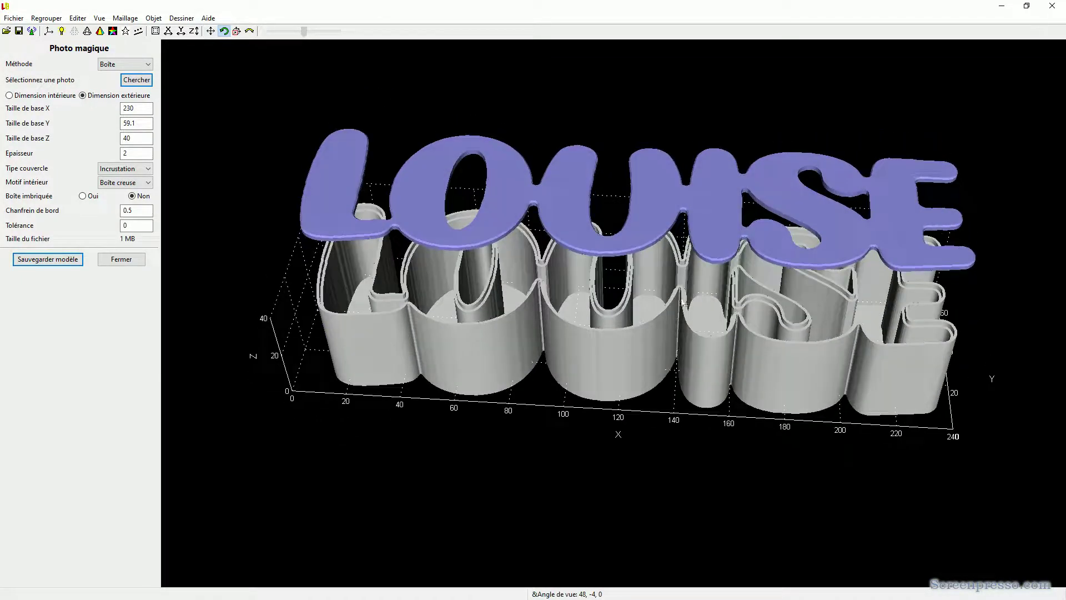
{"action": "left_click_drag", "start_coordinate": [464, 241], "coordinate": [466, 276]}
Set the tolerance to -0.2 and inspect the gap between the lid and the wall around the U.
{"action": "double_click", "coordinate": [135, 225]}
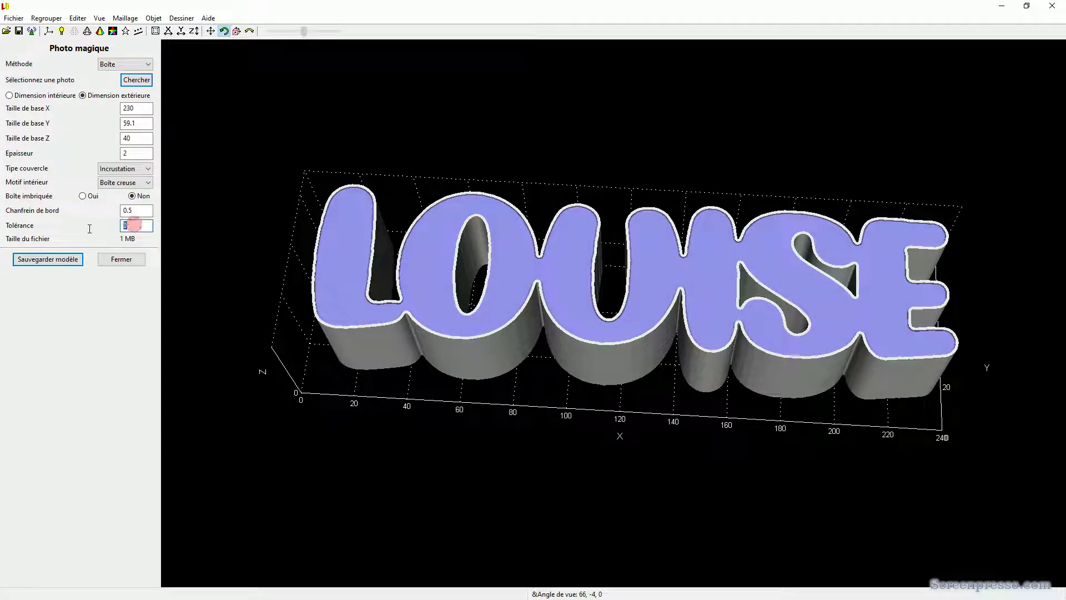
{"action": "type", "text": "-0.2"}
{"action": "scroll", "coordinate": [485, 338], "scroll_direction": "down", "scroll_amount": 2}
{"action": "scroll", "coordinate": [485, 339], "scroll_direction": "up", "scroll_amount": 5}
{"action": "left_click_drag", "start_coordinate": [485, 338], "coordinate": [629, 488]}
{"action": "scroll", "coordinate": [608, 458], "scroll_direction": "down", "scroll_amount": 2}
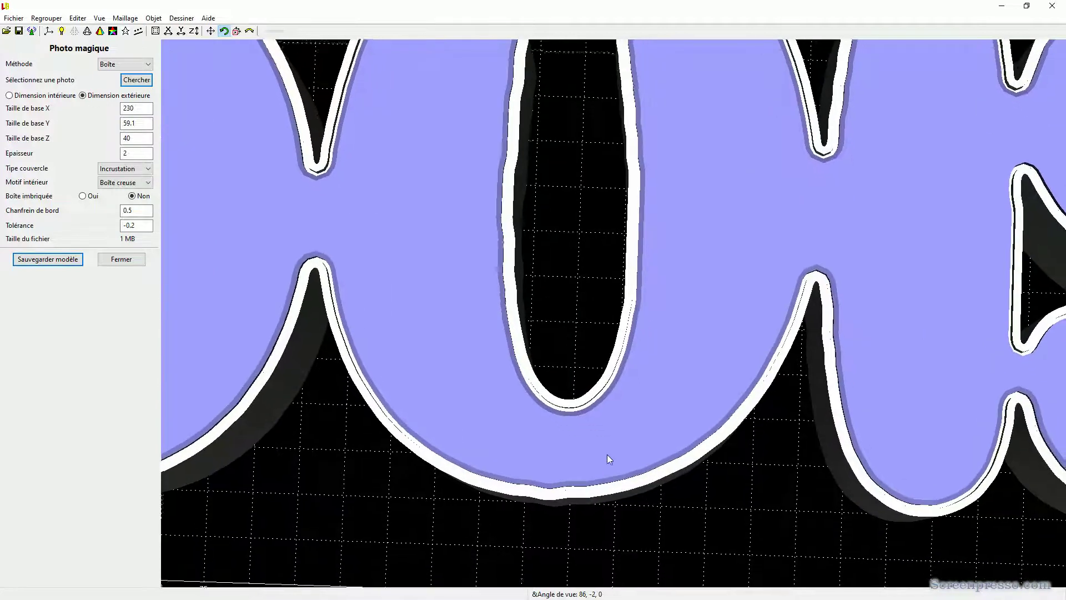
{"action": "scroll", "coordinate": [571, 355], "scroll_direction": "up", "scroll_amount": 4}
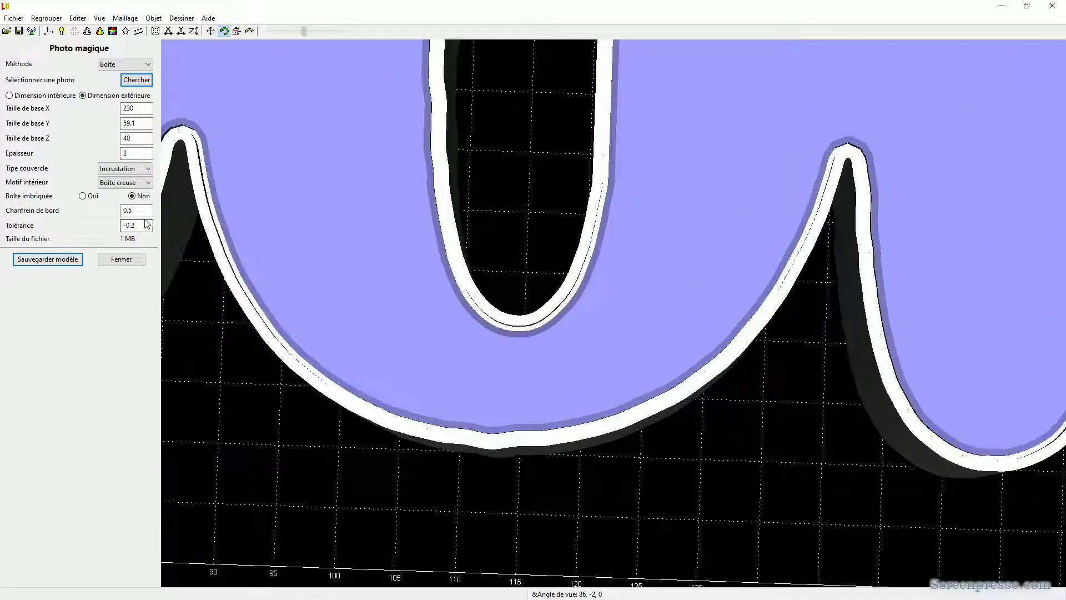
Compare the lid gap at a tolerance of 0 and restore the tolerance to -0.2.
{"action": "key", "text": "ctrl+a"}
{"action": "type", "text": "0"}
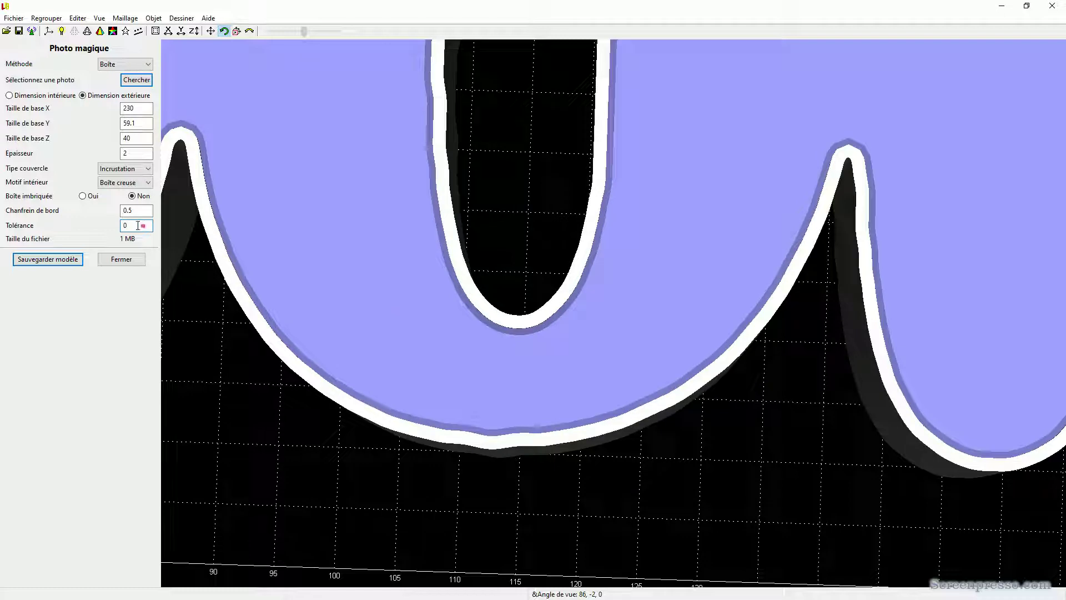
{"action": "key", "text": "Home"}
{"action": "type", "text": "-"}
Examine the lid clearance along the letters and the whole lettering box from several angles.
{"action": "scroll", "coordinate": [485, 318], "scroll_direction": "down", "scroll_amount": 3}
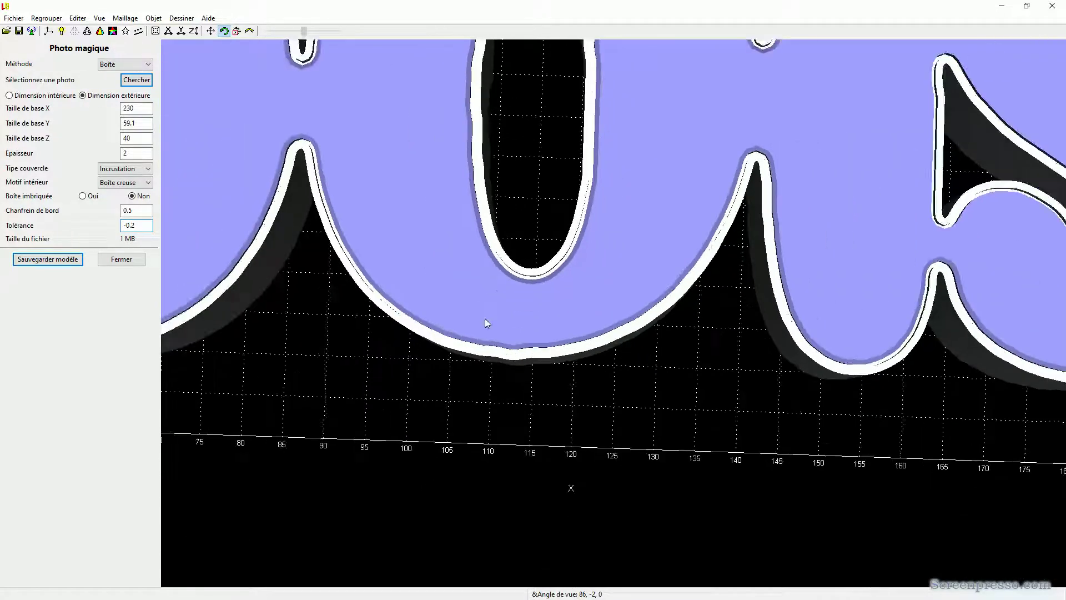
{"action": "scroll", "coordinate": [483, 316], "scroll_direction": "down", "scroll_amount": 2}
{"action": "scroll", "coordinate": [477, 248], "scroll_direction": "down", "scroll_amount": 2}
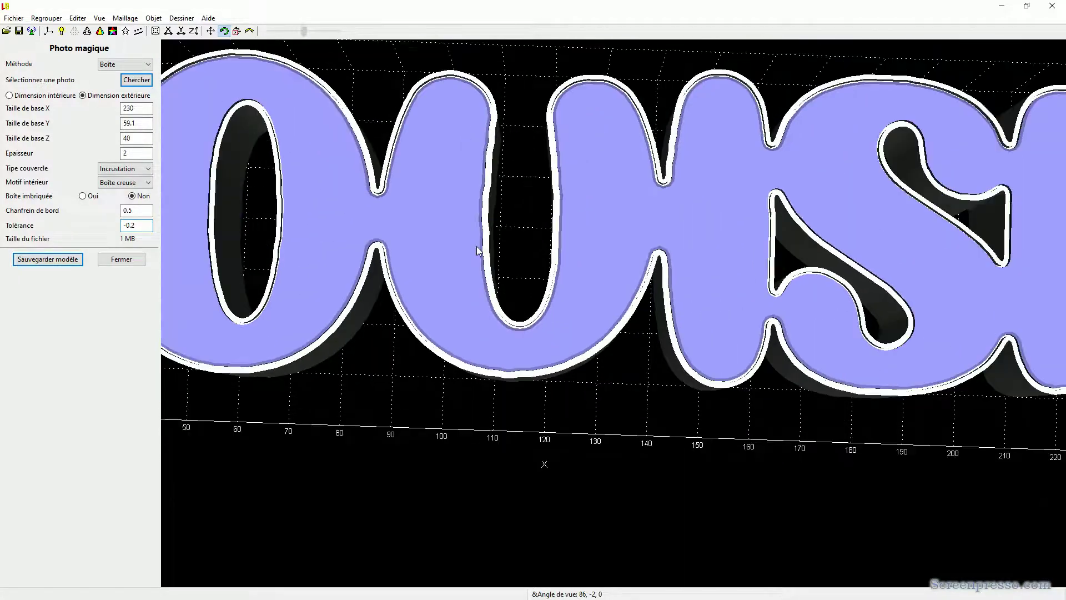
{"action": "scroll", "coordinate": [479, 250], "scroll_direction": "down", "scroll_amount": 5}
{"action": "left_click_drag", "start_coordinate": [488, 233], "coordinate": [502, 185]}
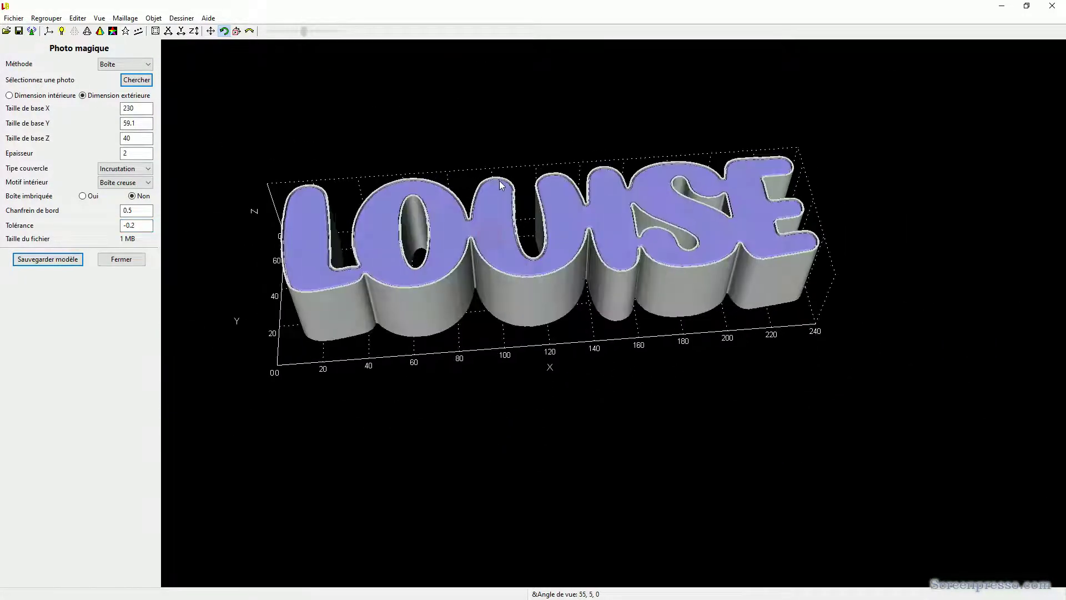
{"action": "scroll", "coordinate": [478, 189], "scroll_direction": "up", "scroll_amount": 1}
{"action": "middle_click_drag", "start_coordinate": [359, 199], "coordinate": [527, 273]}
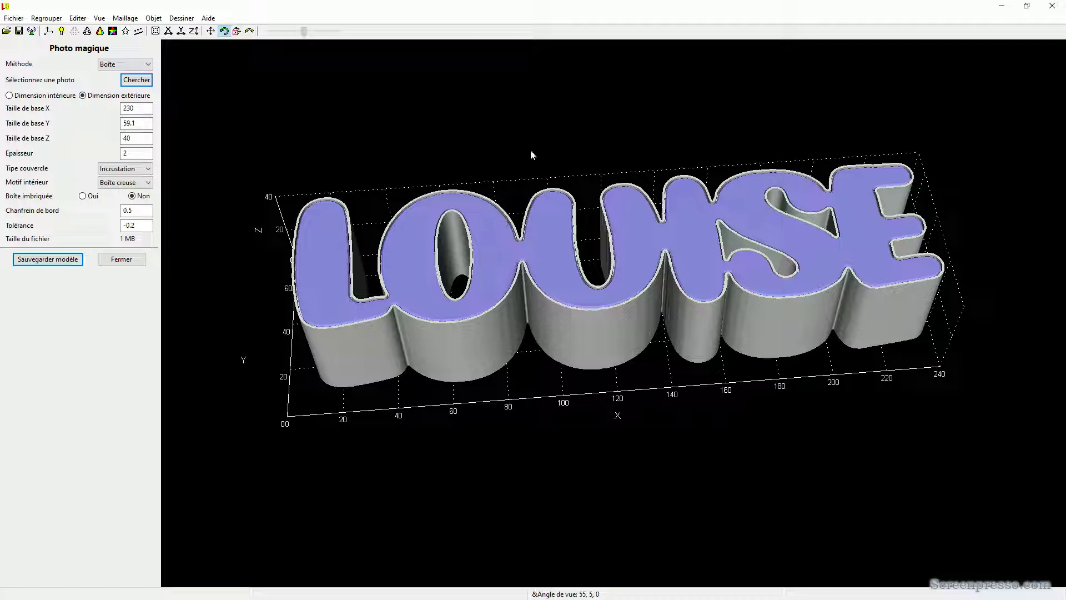
{"action": "left_click_drag", "start_coordinate": [521, 207], "coordinate": [513, 232]}
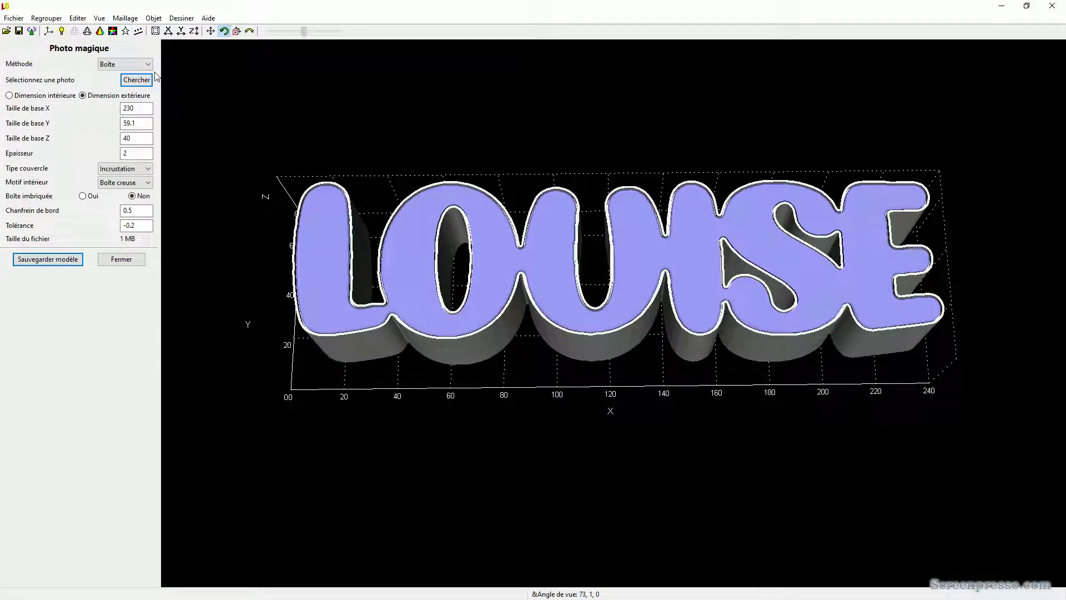
Load template citrouille.jpg from the Box citrouille folder as the box photo and view the pumpkin box with its lid lifted.
{"action": "left_click", "coordinate": [139, 79]}
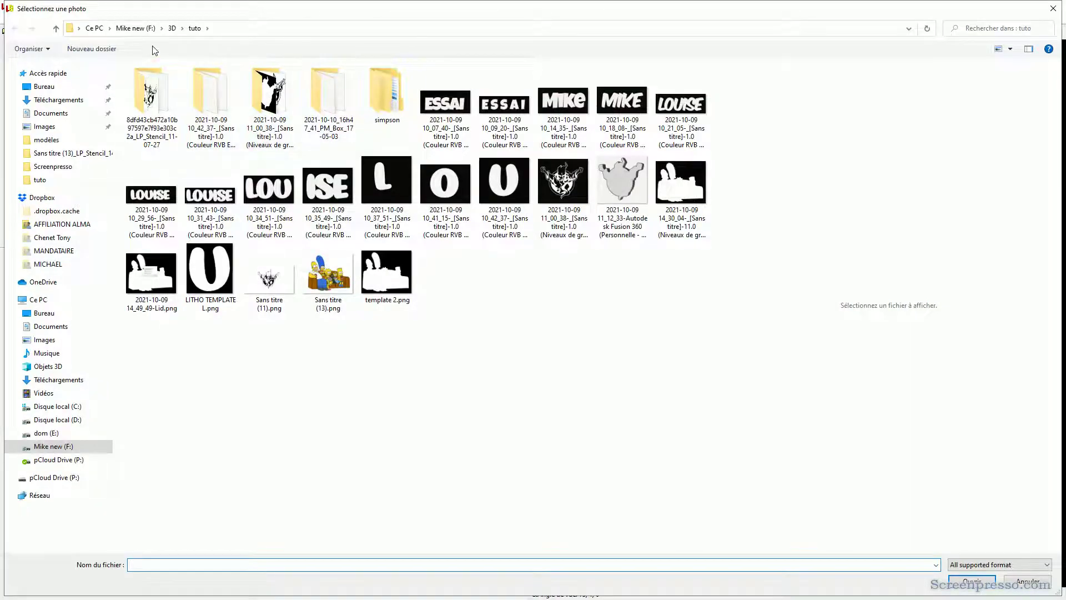
{"action": "left_click", "coordinate": [172, 28]}
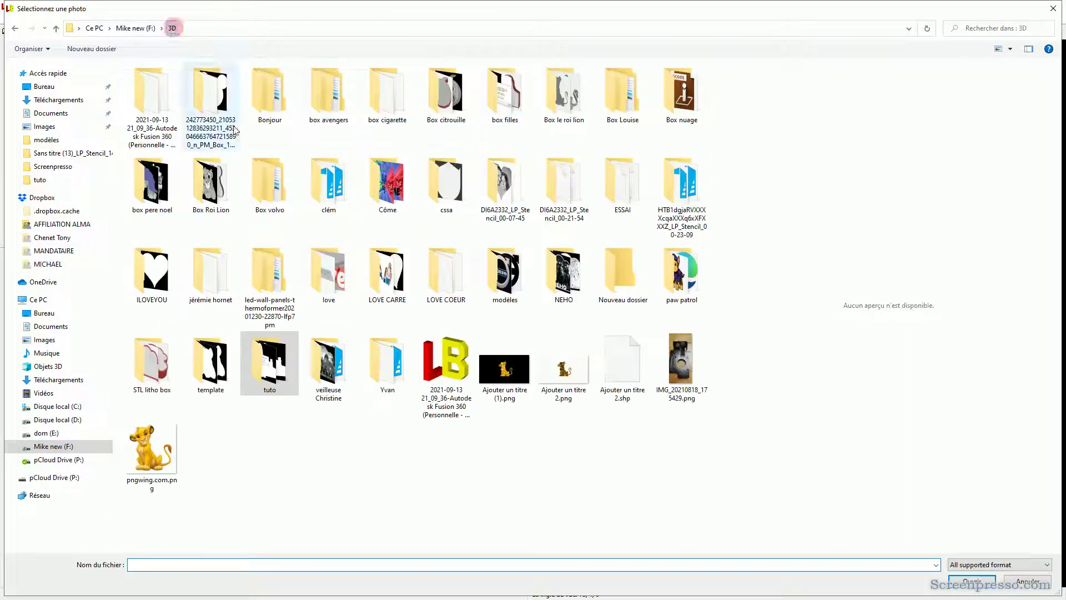
{"action": "double_click", "coordinate": [446, 95]}
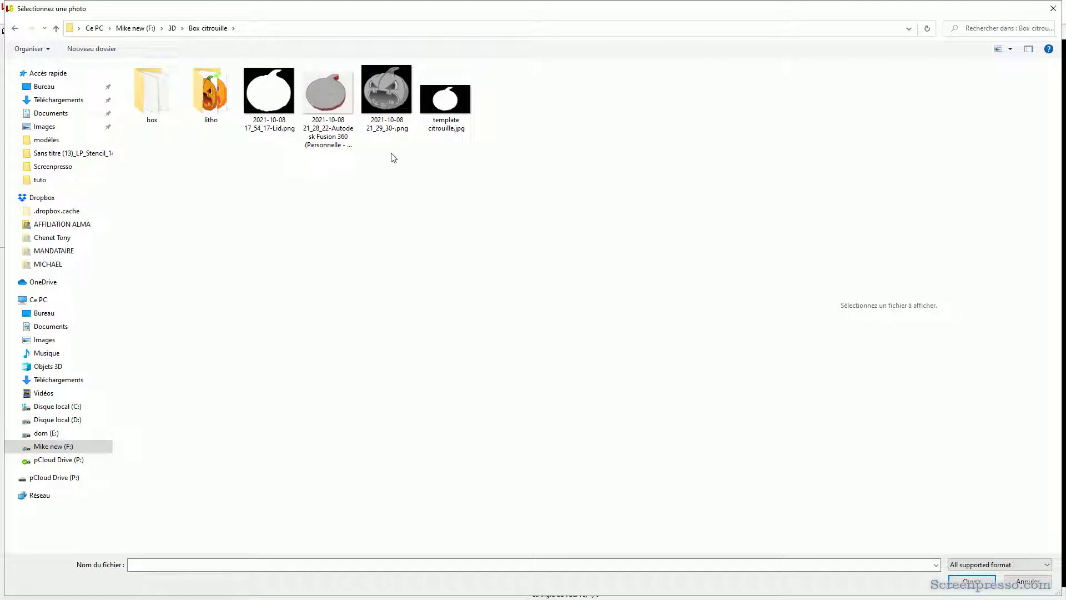
{"action": "left_click", "coordinate": [442, 100]}
{"action": "key", "text": "Return"}
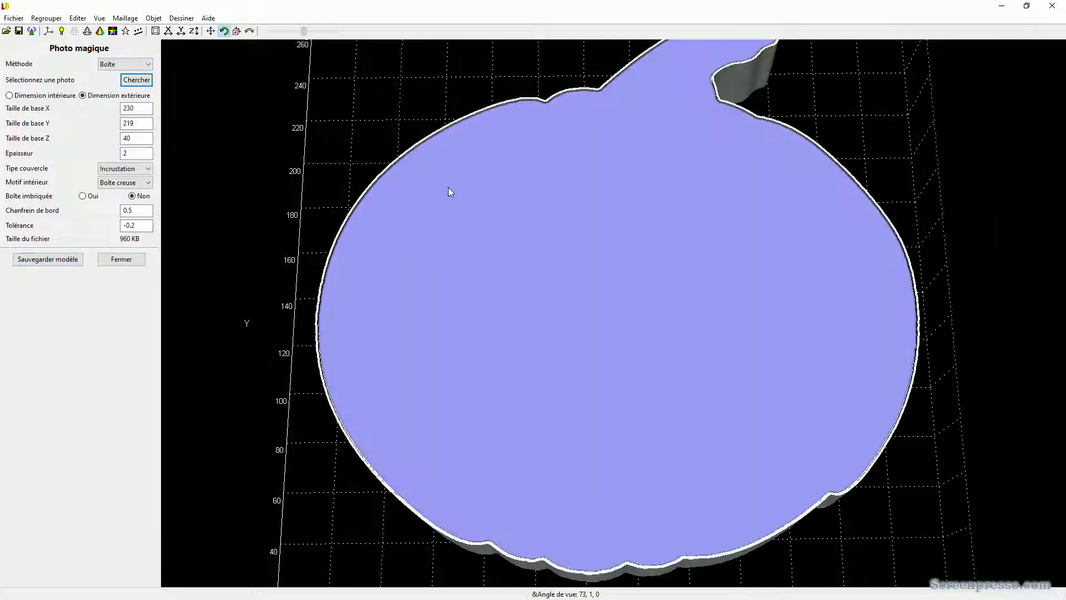
{"action": "scroll", "coordinate": [449, 183], "scroll_direction": "down", "scroll_amount": 3}
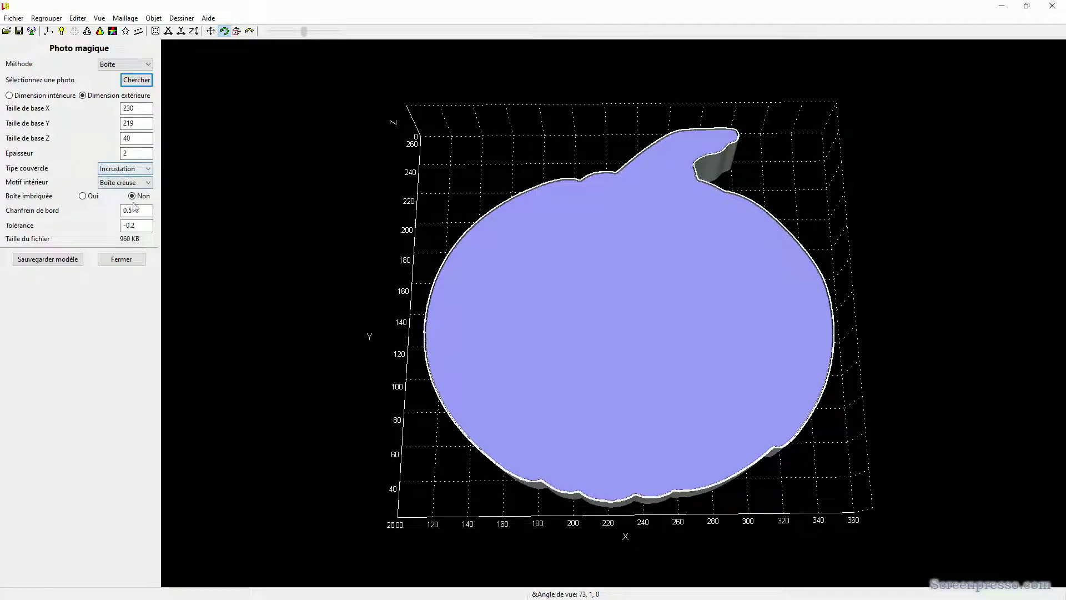
{"action": "left_click_drag", "start_coordinate": [420, 328], "coordinate": [512, 283]}
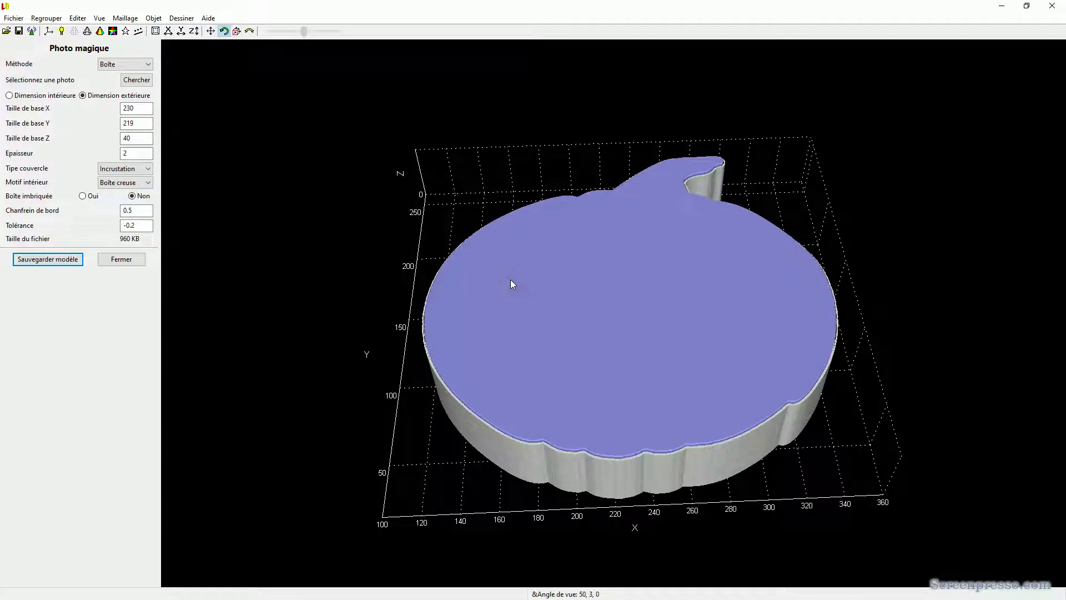
{"action": "mouse_move", "coordinate": [539, 362]}
{"action": "left_mouse_down"}
{"action": "mouse_move", "coordinate": [534, 291]}
{"action": "mouse_move", "coordinate": [544, 368]}
{"action": "left_mouse_up"}
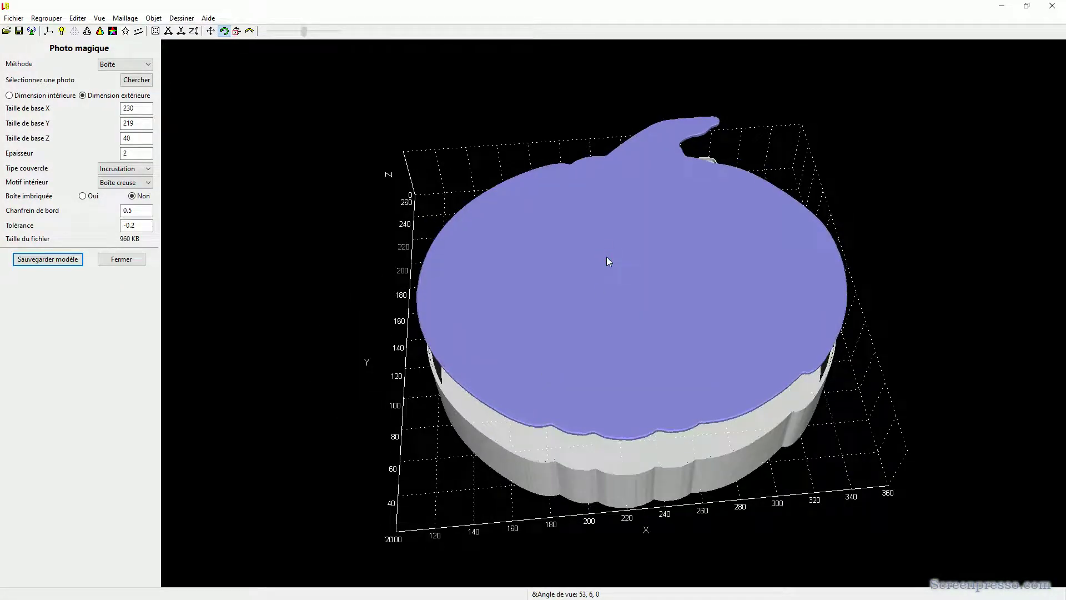
Set the pumpkin box's base Z size to 25 and check the box from the side, above and below.
{"action": "double_click", "coordinate": [134, 138]}
{"action": "type", "text": "25"}
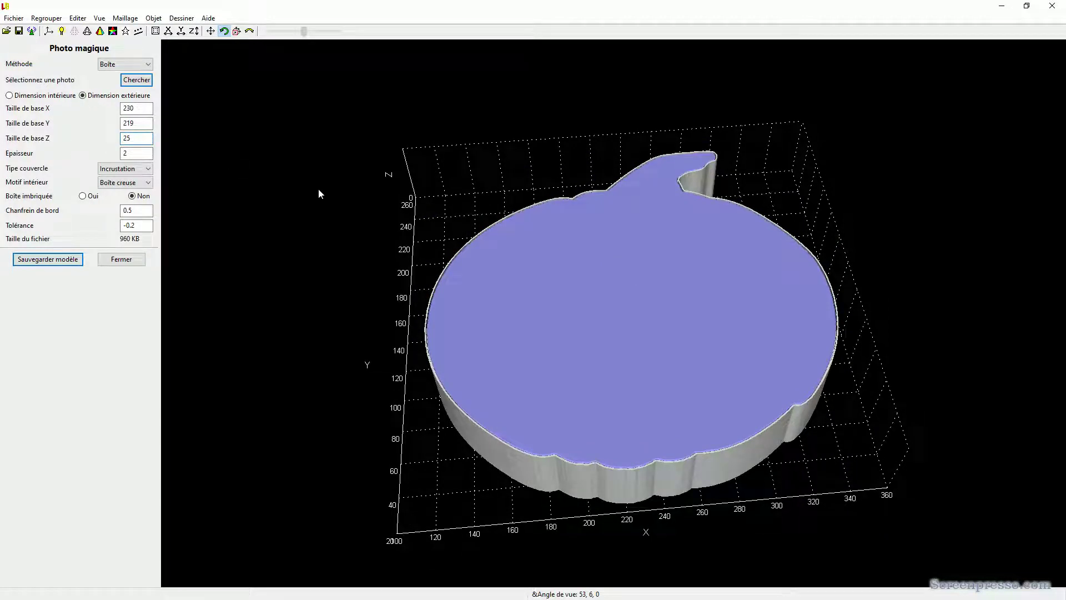
{"action": "left_click_drag", "start_coordinate": [435, 350], "coordinate": [448, 285]}
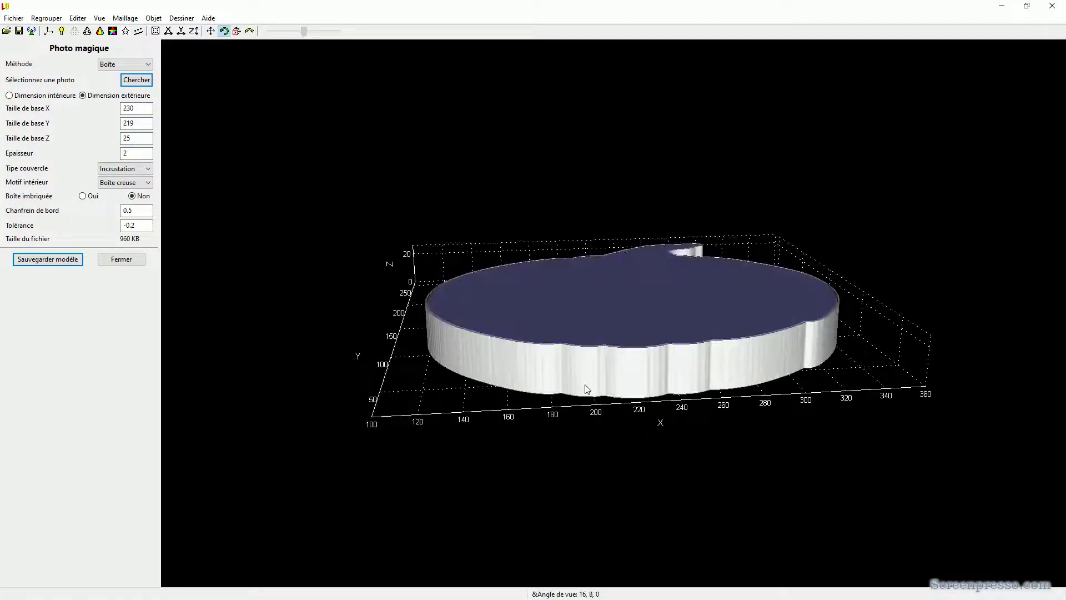
{"action": "left_click_drag", "start_coordinate": [544, 268], "coordinate": [540, 369]}
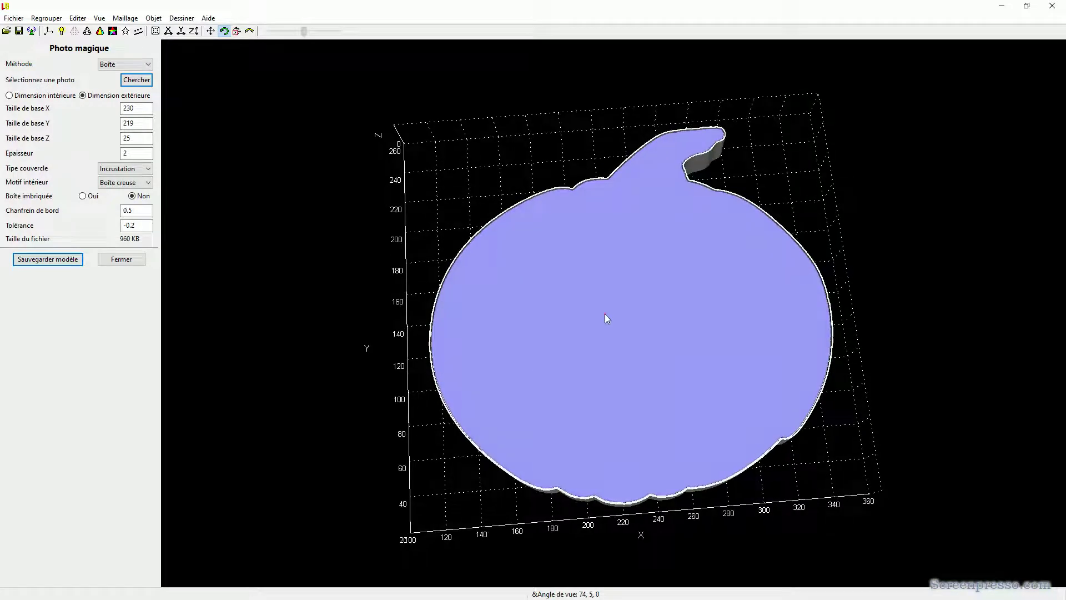
{"action": "left_click_drag", "start_coordinate": [605, 316], "coordinate": [595, 298]}
{"action": "left_click_drag", "start_coordinate": [568, 206], "coordinate": [661, 388]}
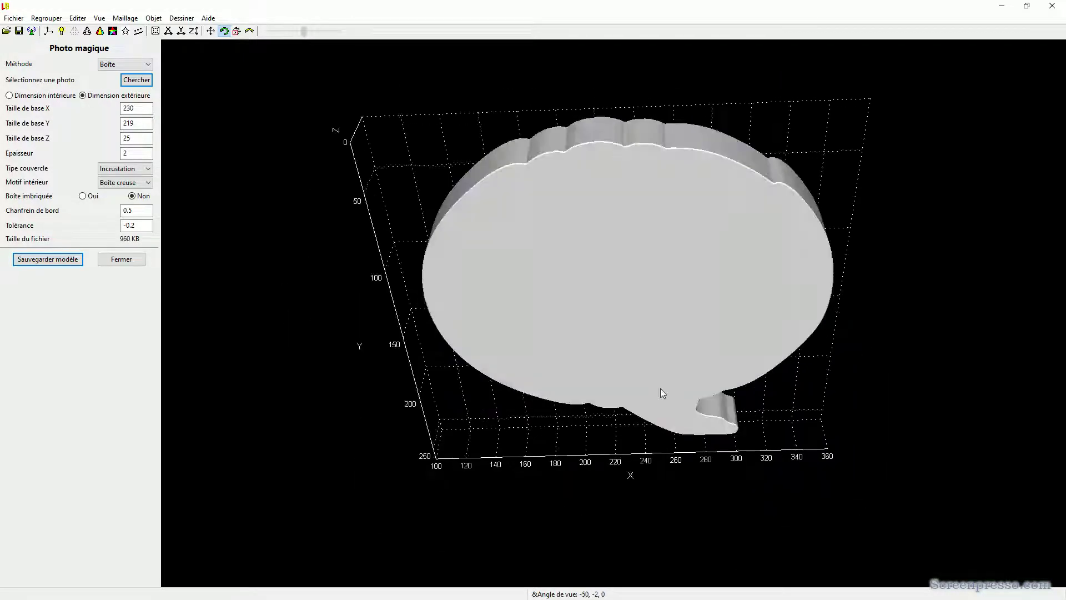
{"action": "left_click_drag", "start_coordinate": [583, 185], "coordinate": [541, 216]}
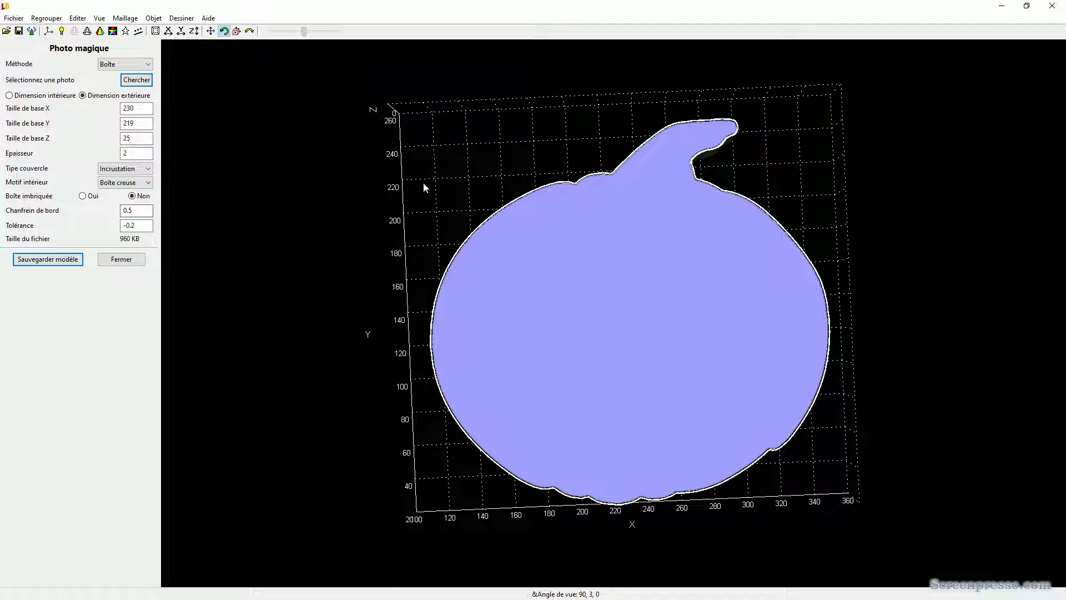
Open the pumpkin lid model Lid.stl from the box subfolder of Box citrouille.
{"action": "left_click", "coordinate": [14, 19]}
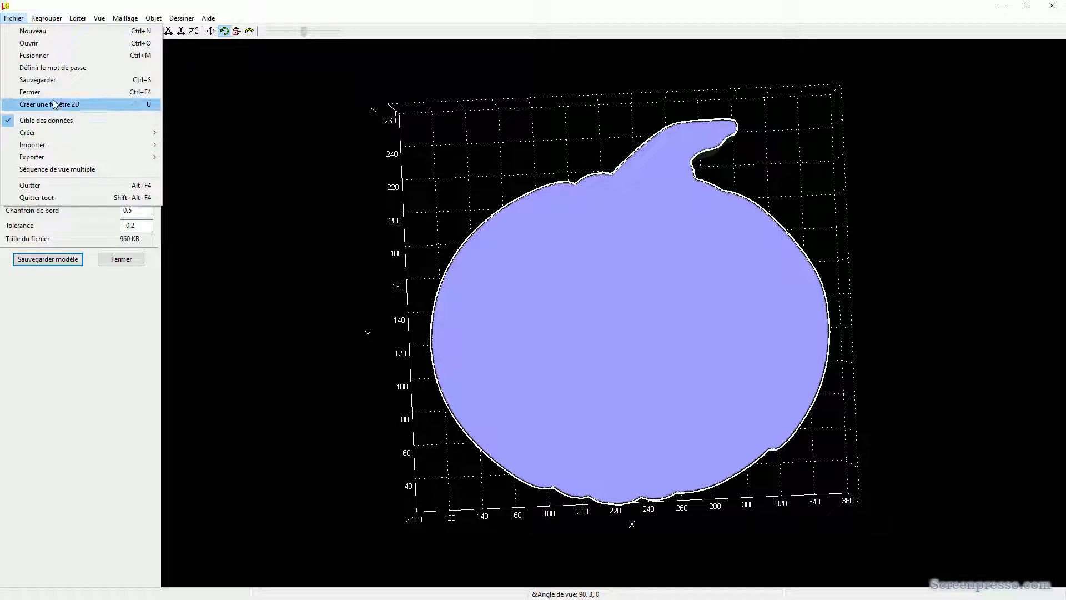
{"action": "left_click", "coordinate": [36, 44]}
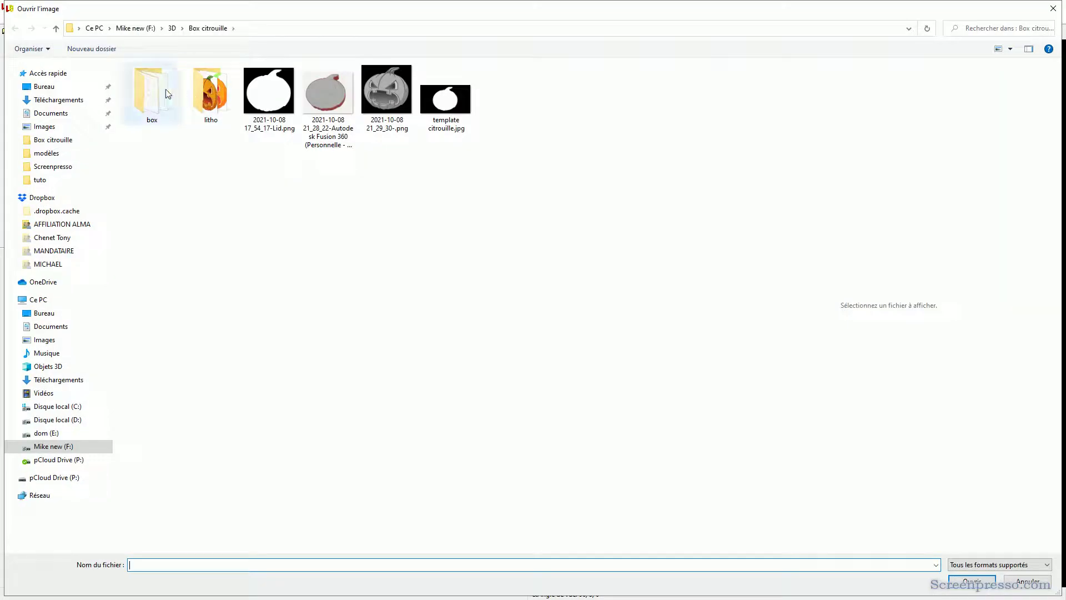
{"action": "double_click", "coordinate": [150, 93]}
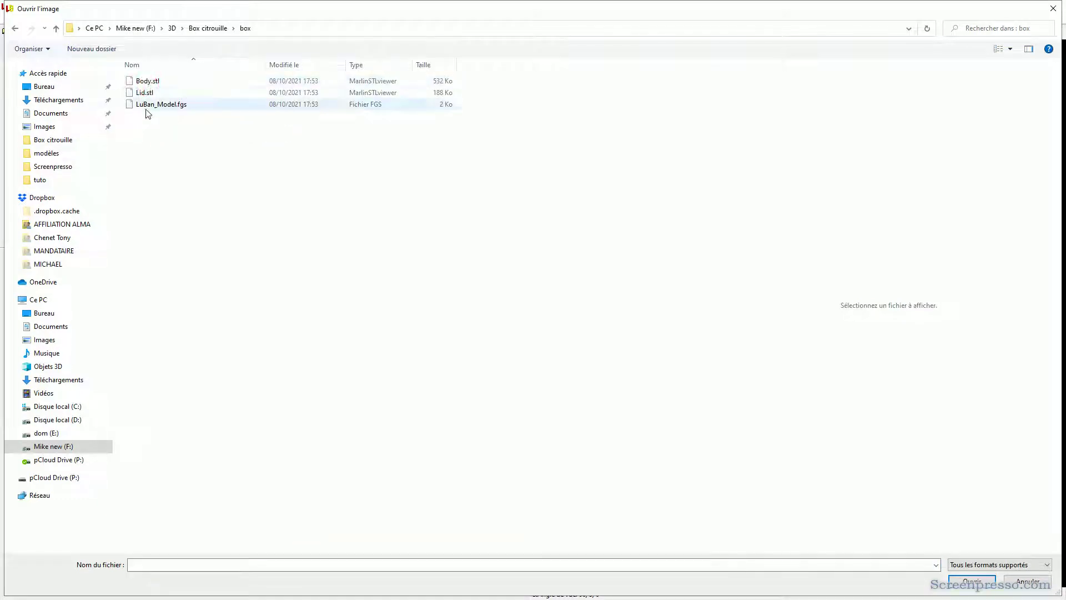
{"action": "left_click", "coordinate": [144, 93]}
{"action": "key", "text": "Return"}
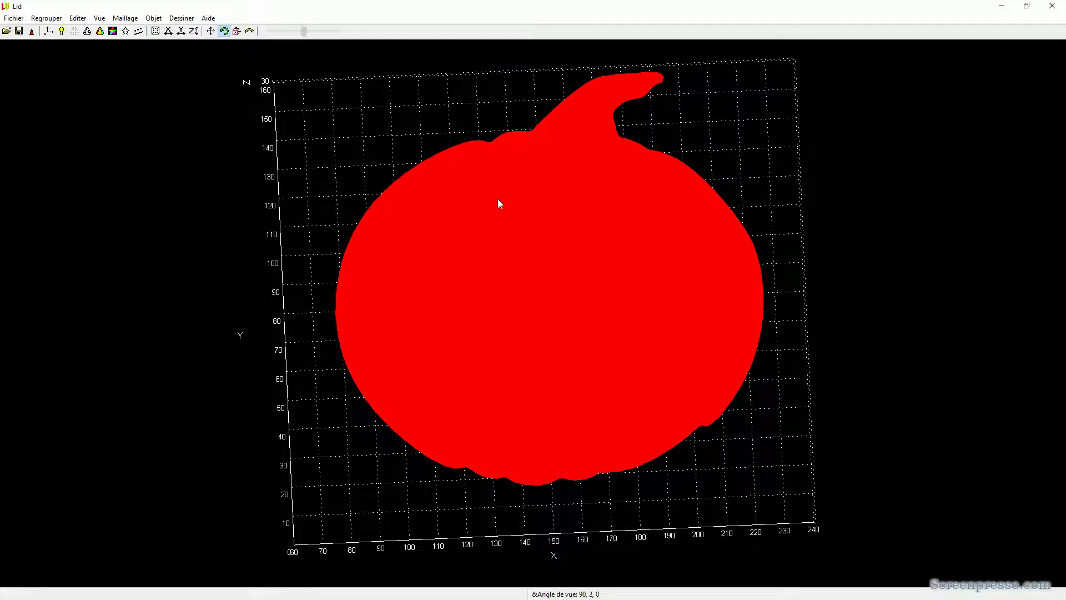
Orient the pumpkin lid flat along the Z axis with its stem upward, and hide the axes.
{"action": "left_click_drag", "start_coordinate": [498, 199], "coordinate": [493, 199]}
{"action": "left_click", "coordinate": [193, 32]}
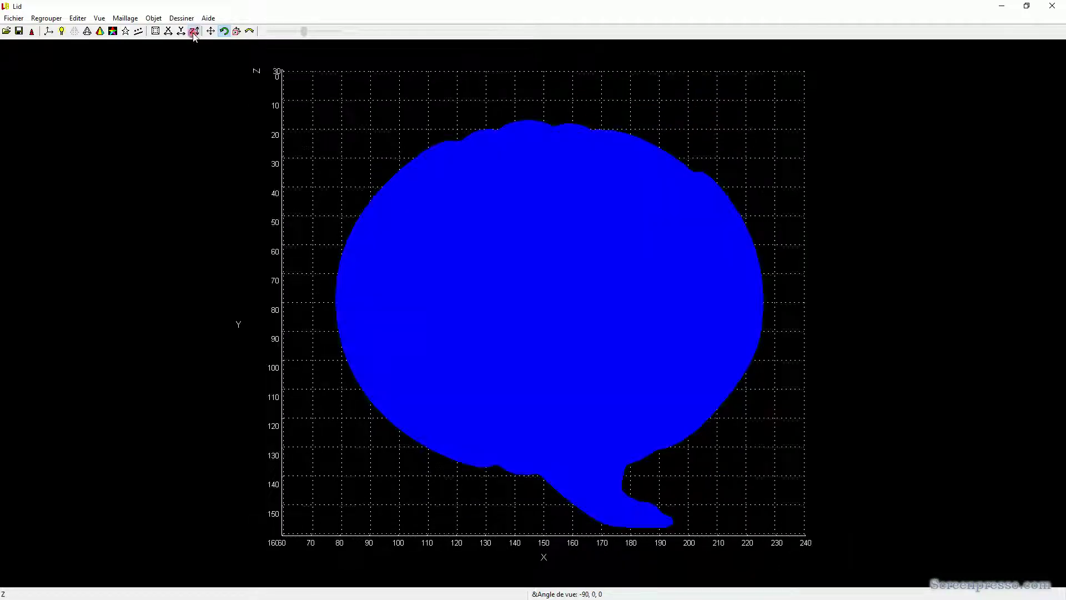
{"action": "left_click", "coordinate": [194, 32]}
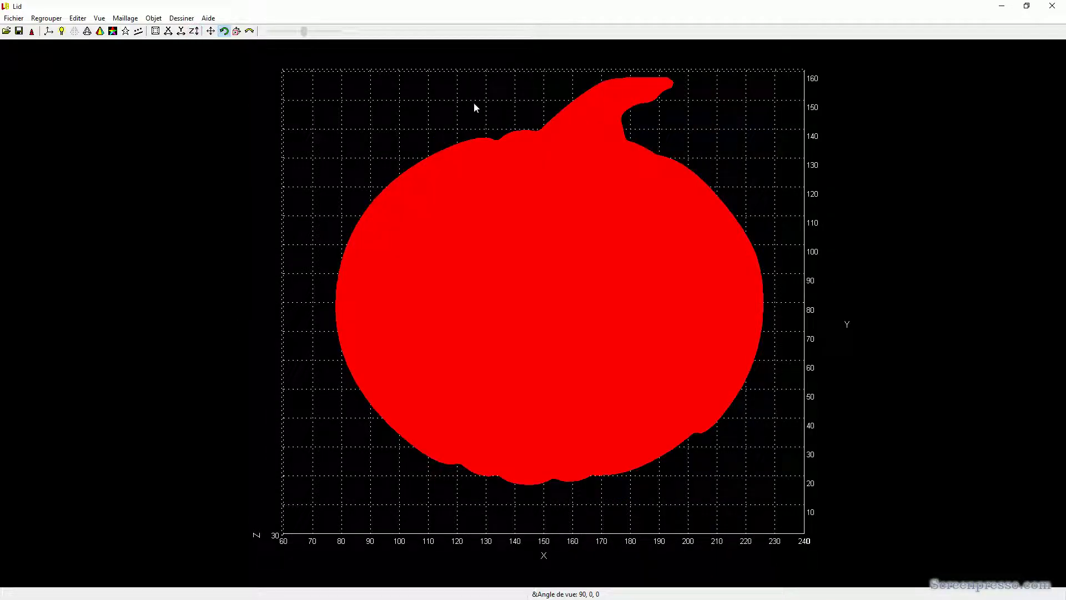
{"action": "left_click", "coordinate": [78, 18]}
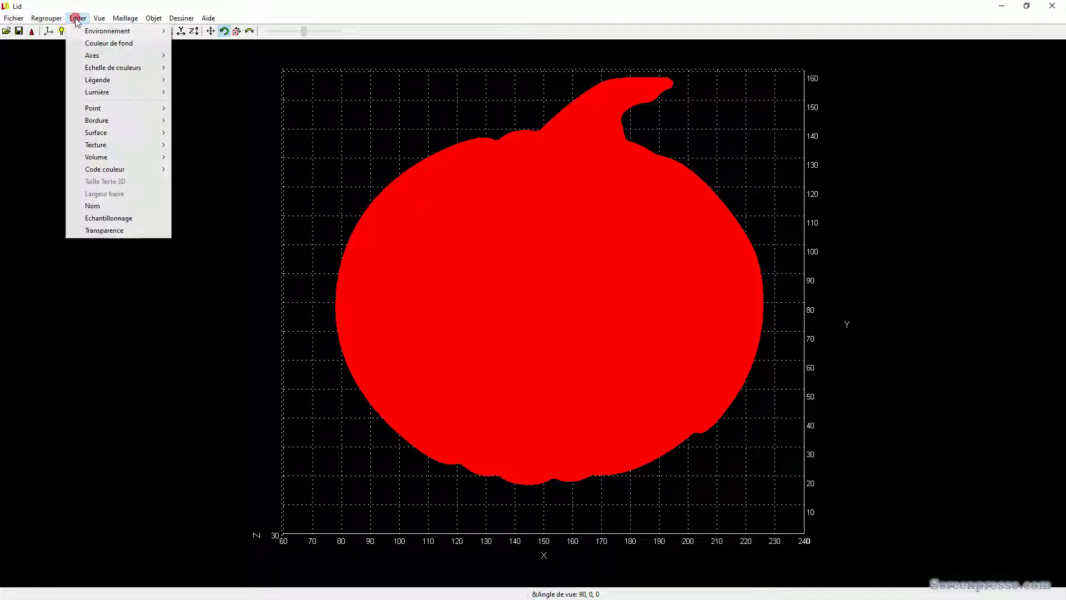
{"action": "mouse_move", "coordinate": [111, 58]}
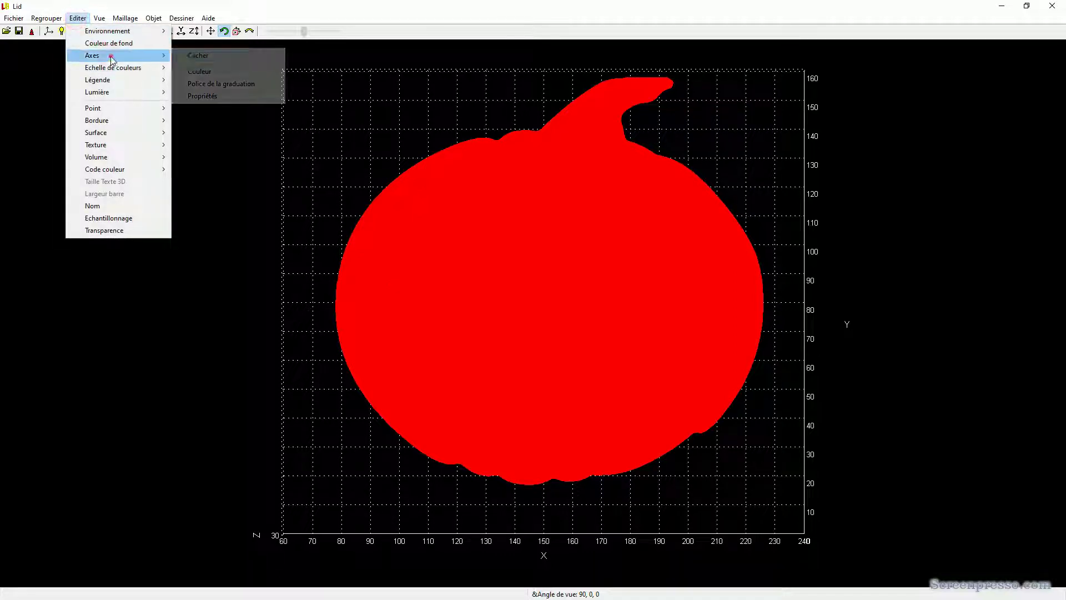
{"action": "left_click", "coordinate": [194, 55]}
Change the lid's surface colouring to Gris so it forms a plain silhouette on the black background.
{"action": "left_click", "coordinate": [79, 19]}
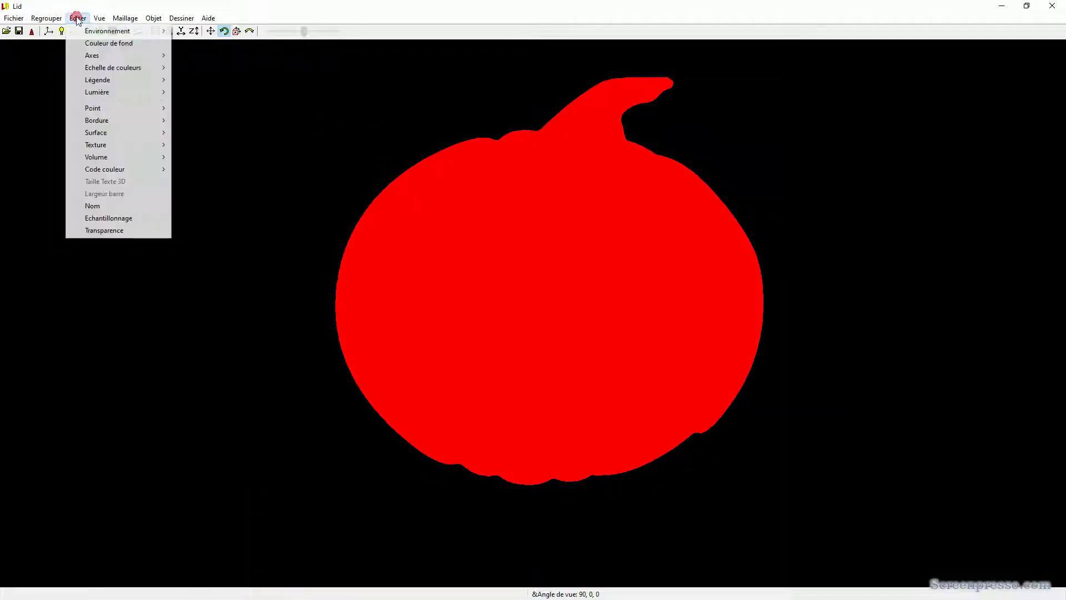
{"action": "left_click", "coordinate": [116, 132]}
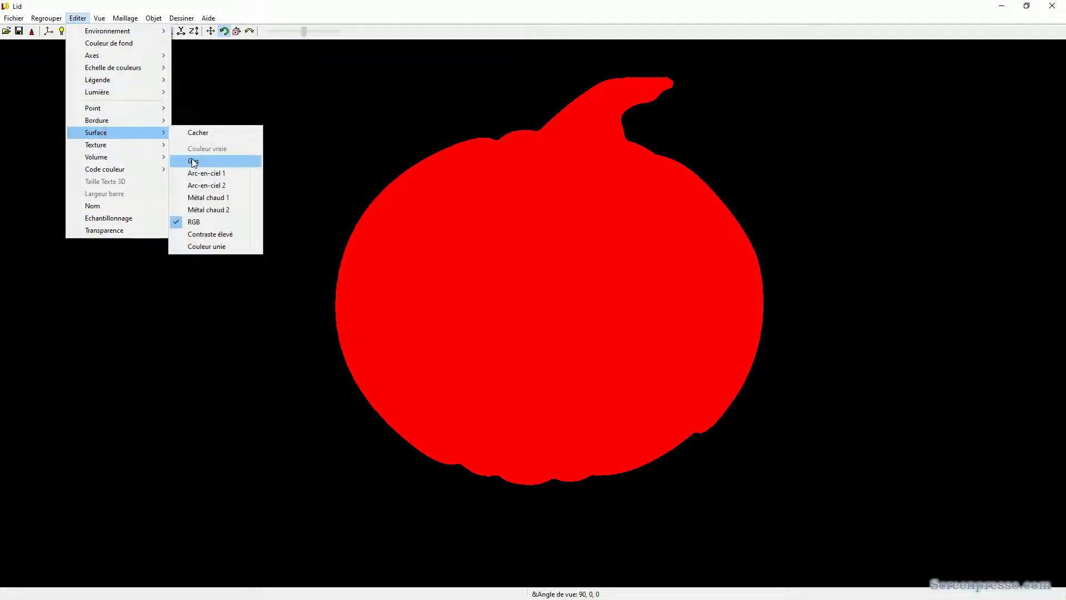
{"action": "left_click", "coordinate": [194, 160]}
{"action": "middle_click_drag", "start_coordinate": [404, 128], "coordinate": [395, 156]}
{"action": "scroll", "coordinate": [415, 158], "scroll_direction": "up", "scroll_amount": 1}
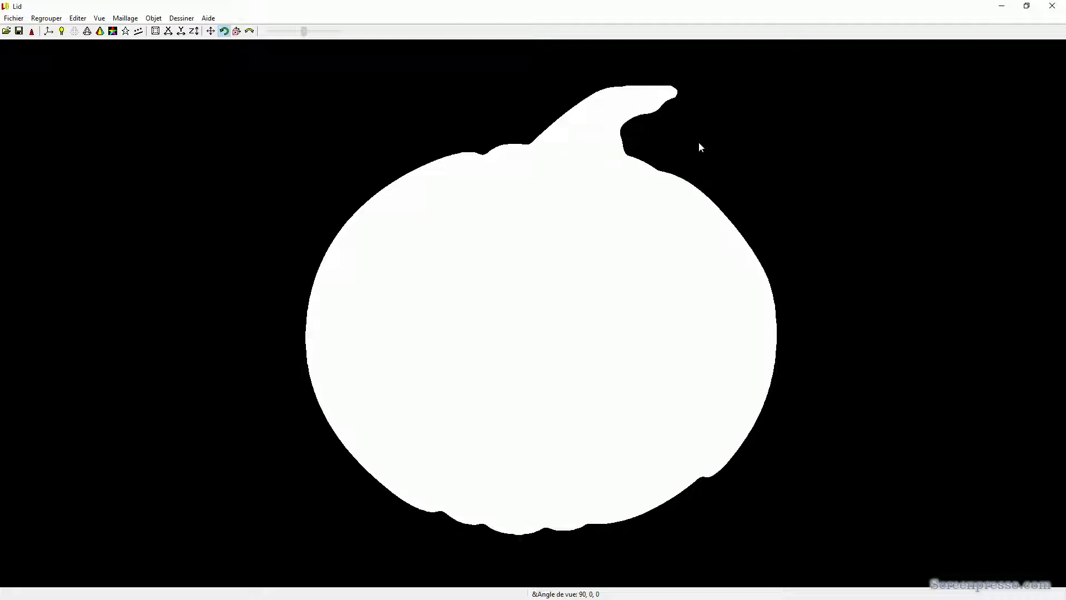
{"action": "scroll", "coordinate": [525, 108], "scroll_direction": "up", "scroll_amount": 2}
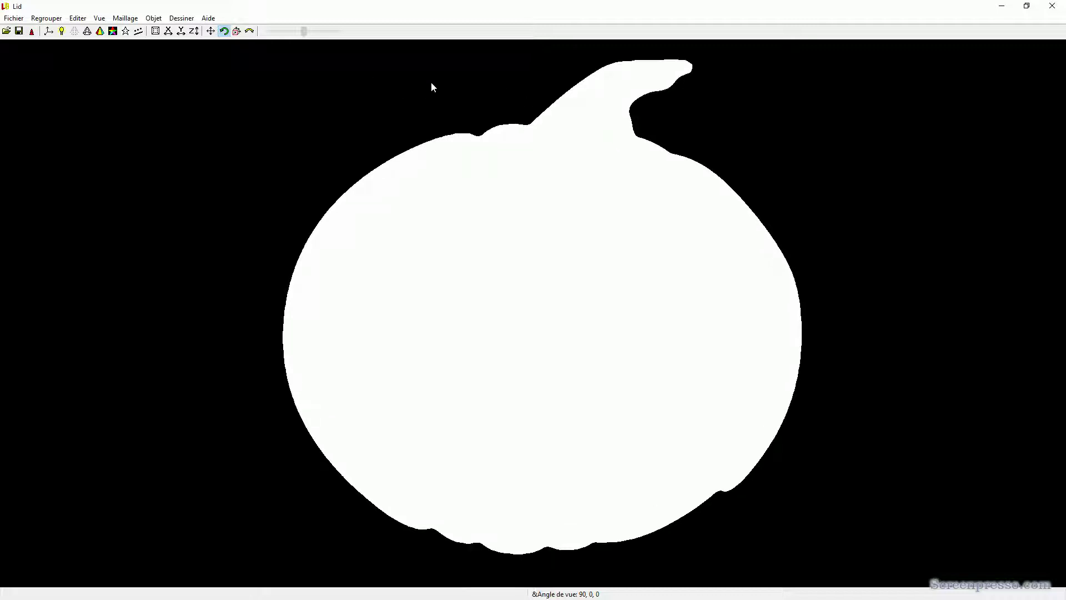
{"action": "scroll", "coordinate": [533, 88], "scroll_direction": "down", "scroll_amount": 1}
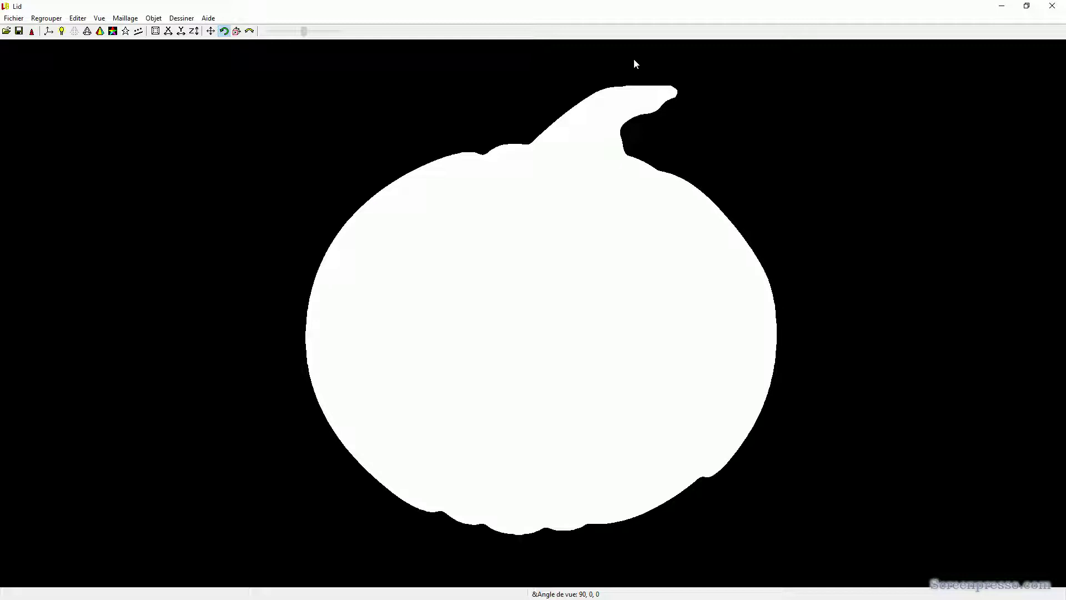
Start a new Lithophanie and set its form to Stencil.
{"action": "left_click", "coordinate": [13, 17]}
{"action": "mouse_move", "coordinate": [36, 133]}
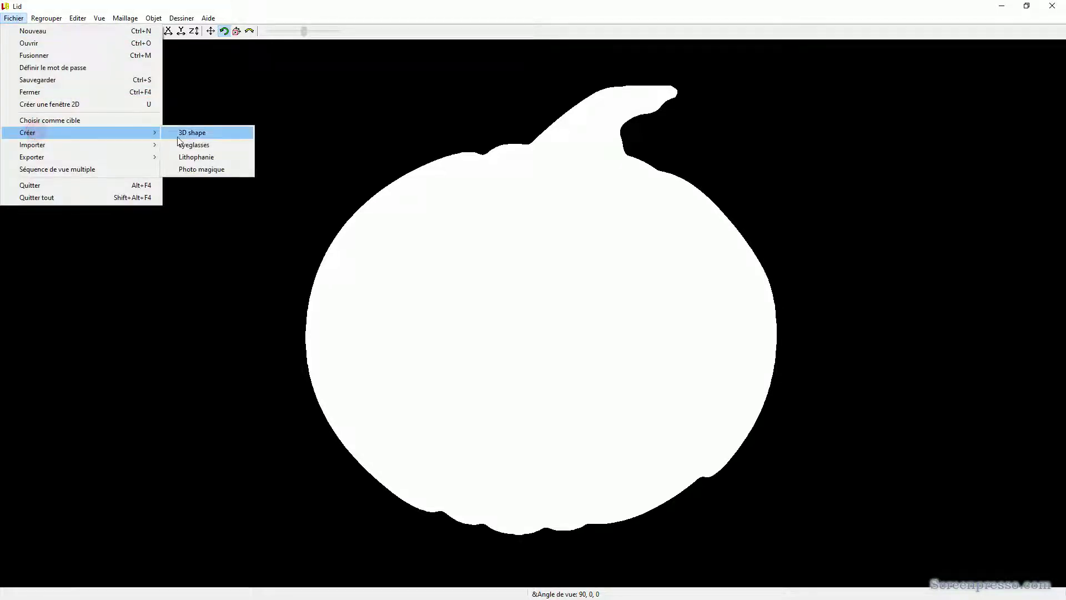
{"action": "left_click", "coordinate": [184, 157]}
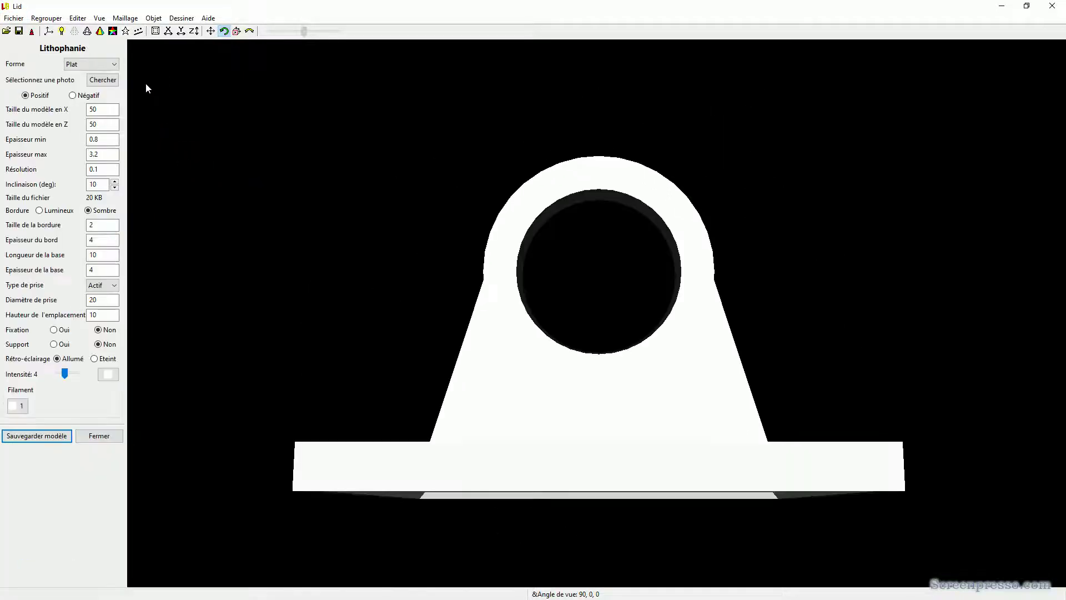
{"action": "left_click", "coordinate": [84, 65]}
{"action": "left_click", "coordinate": [78, 151]}
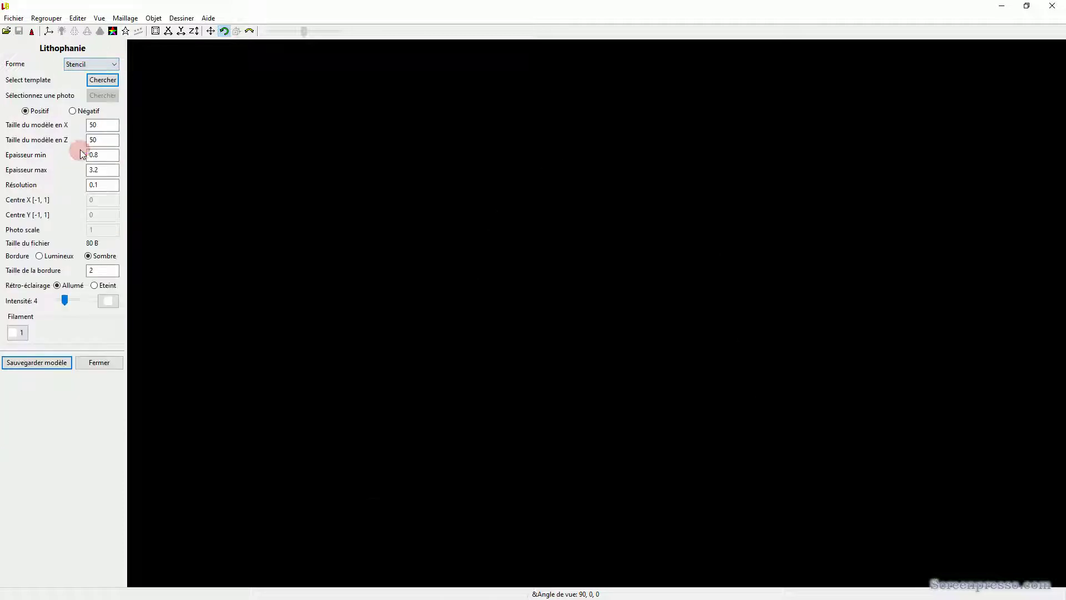
{"action": "left_click", "coordinate": [93, 79]}
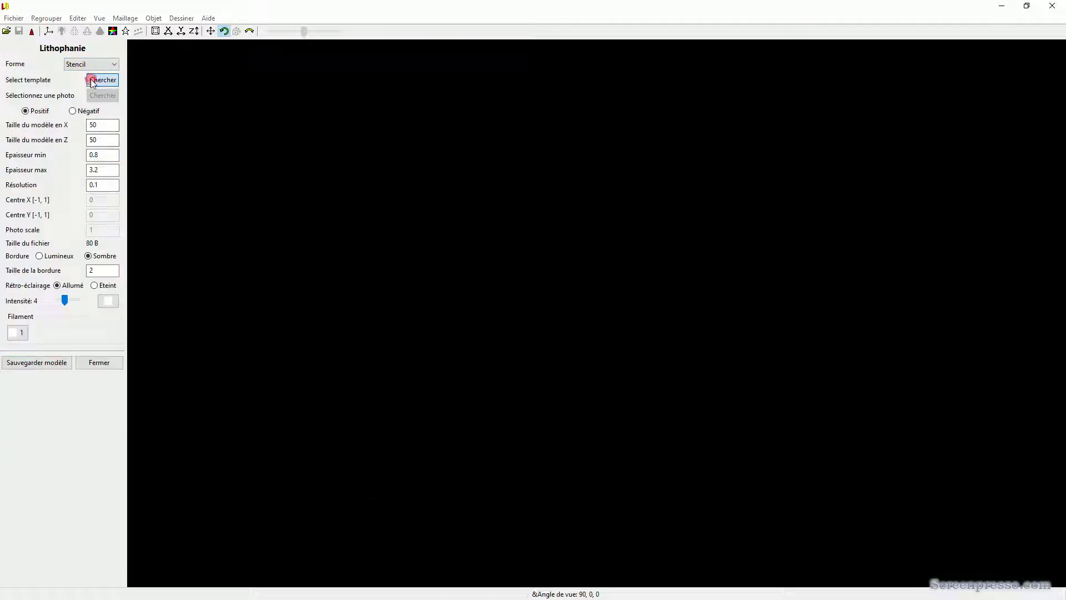
{"action": "left_click", "coordinate": [172, 28]}
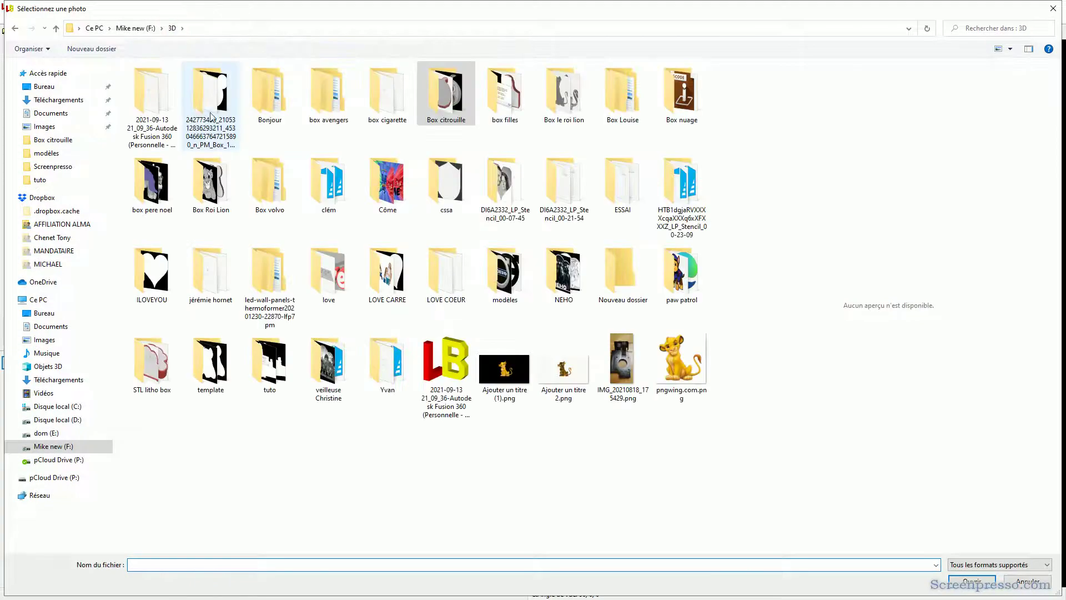
{"action": "double_click", "coordinate": [445, 92]}
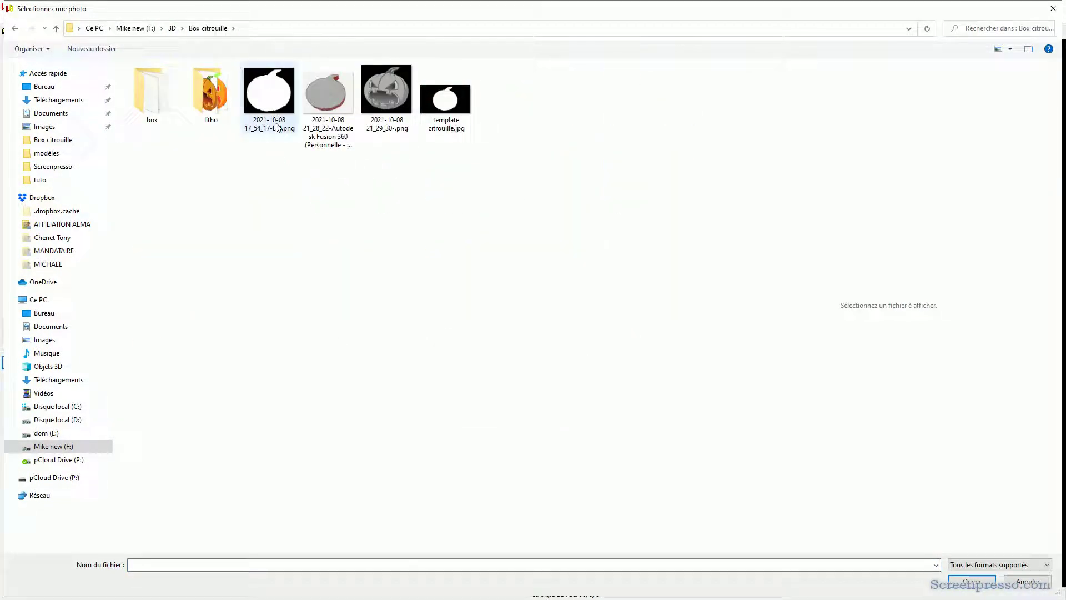
{"action": "left_click", "coordinate": [284, 136]}
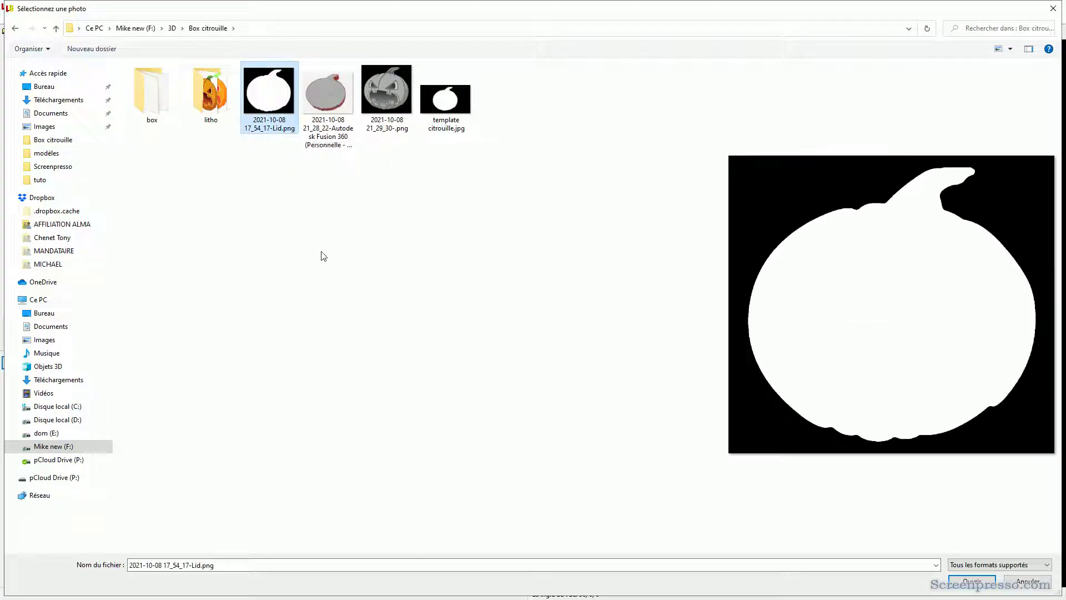
{"action": "key", "text": "Return"}
{"action": "left_click_drag", "start_coordinate": [322, 249], "coordinate": [376, 178]}
{"action": "left_click_drag", "start_coordinate": [552, 258], "coordinate": [547, 246]}
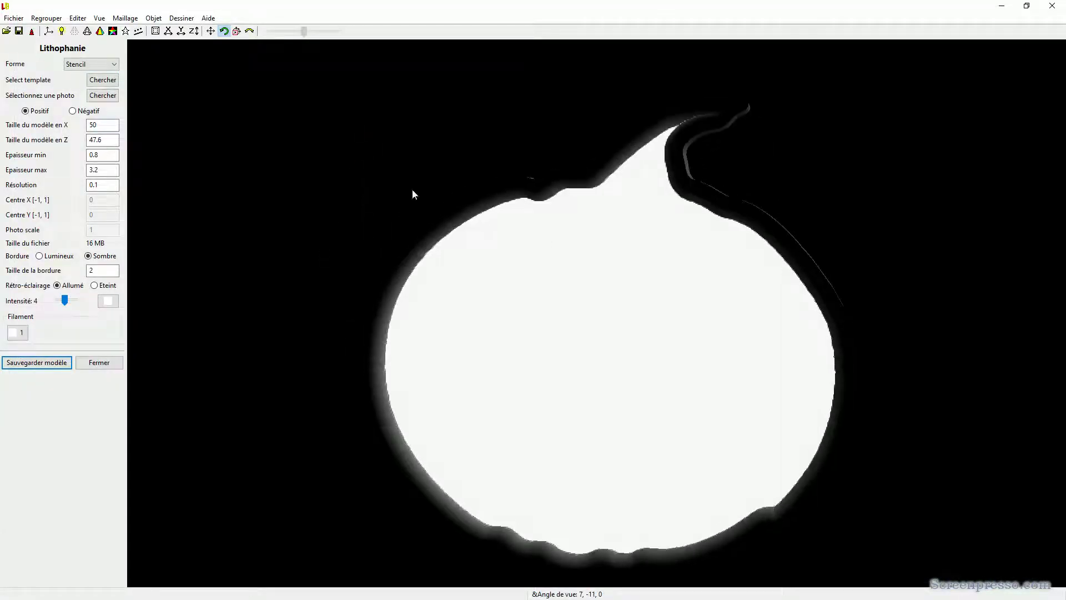
Set the stencil's model size in X to 200 and check its outline.
{"action": "double_click", "coordinate": [100, 125]}
{"action": "type", "text": "200"}
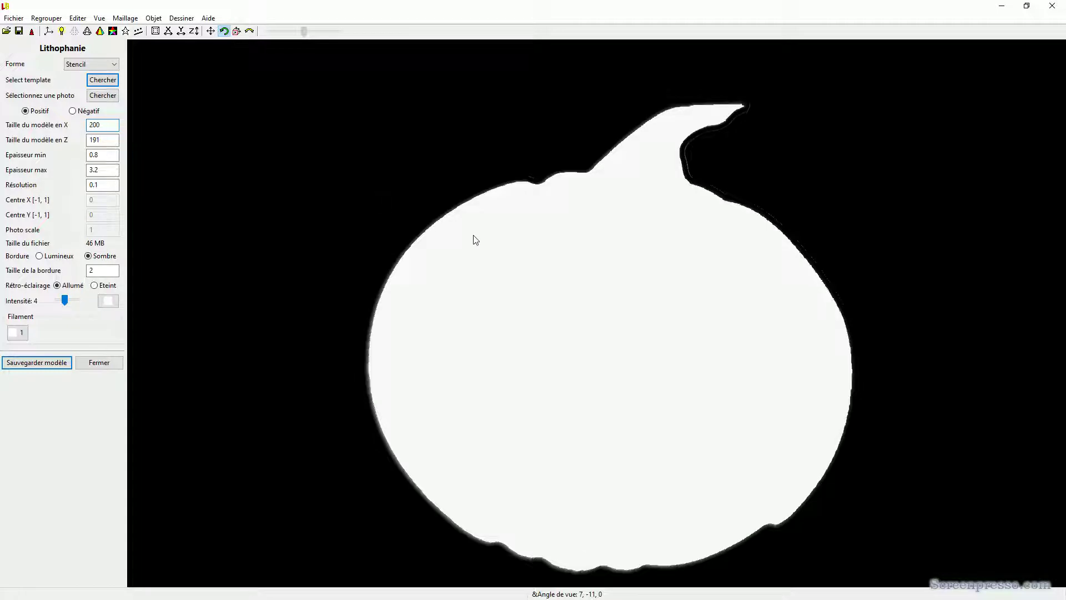
{"action": "left_click_drag", "start_coordinate": [515, 240], "coordinate": [480, 263]}
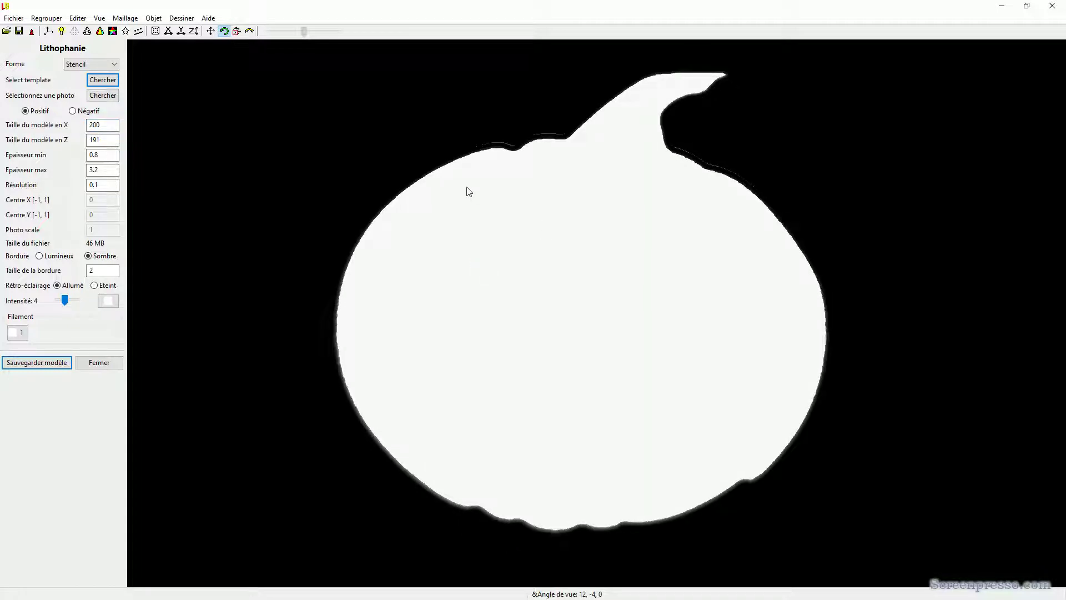
{"action": "left_click_drag", "start_coordinate": [476, 214], "coordinate": [321, 135]}
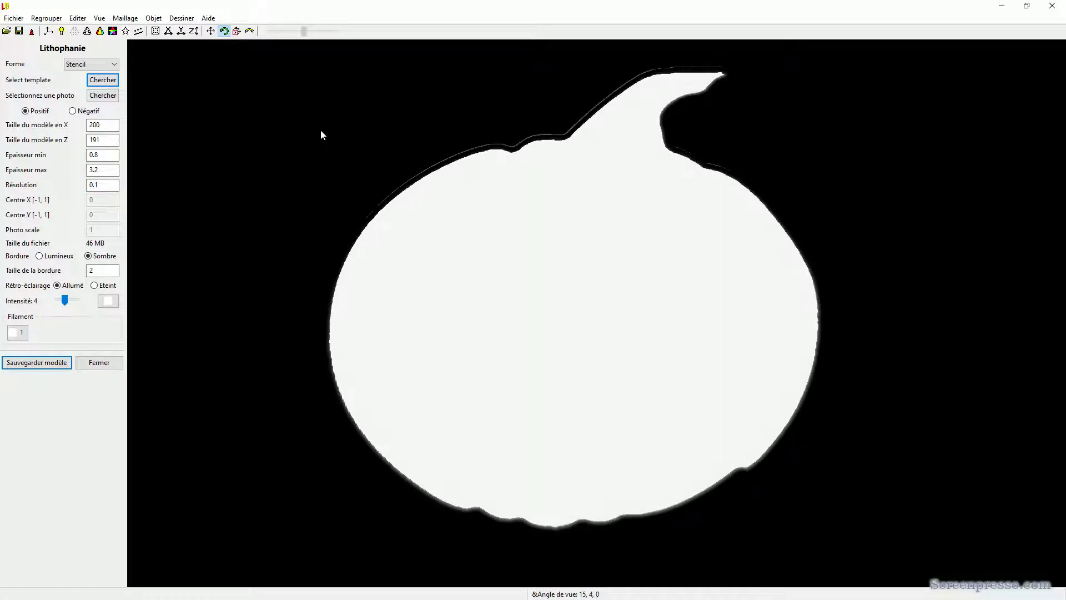
Set the stencil's model size in X to 230 and its resolution to 0.5.
{"action": "double_click", "coordinate": [100, 125]}
{"action": "type", "text": "2"}
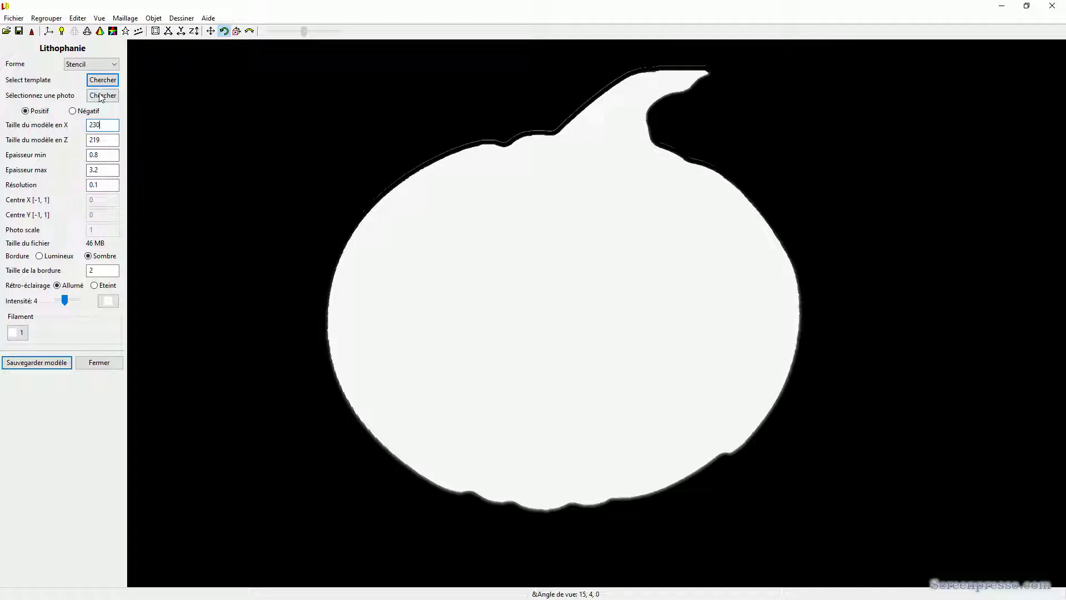
{"action": "double_click", "coordinate": [100, 185]}
{"action": "type", "text": "0"}
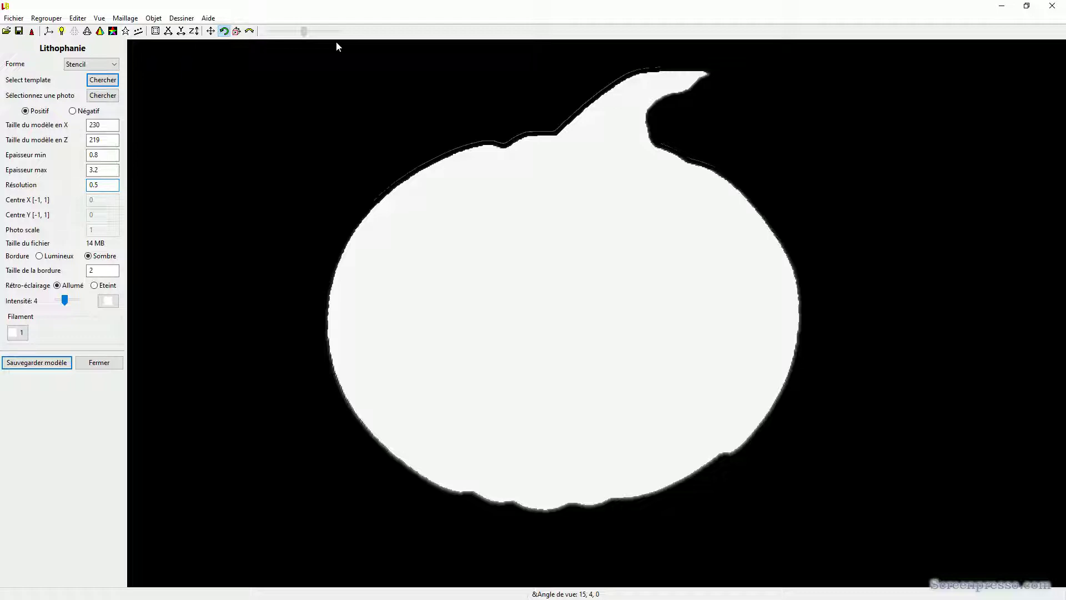
{"action": "scroll", "coordinate": [390, 150], "scroll_direction": "up", "scroll_amount": 2}
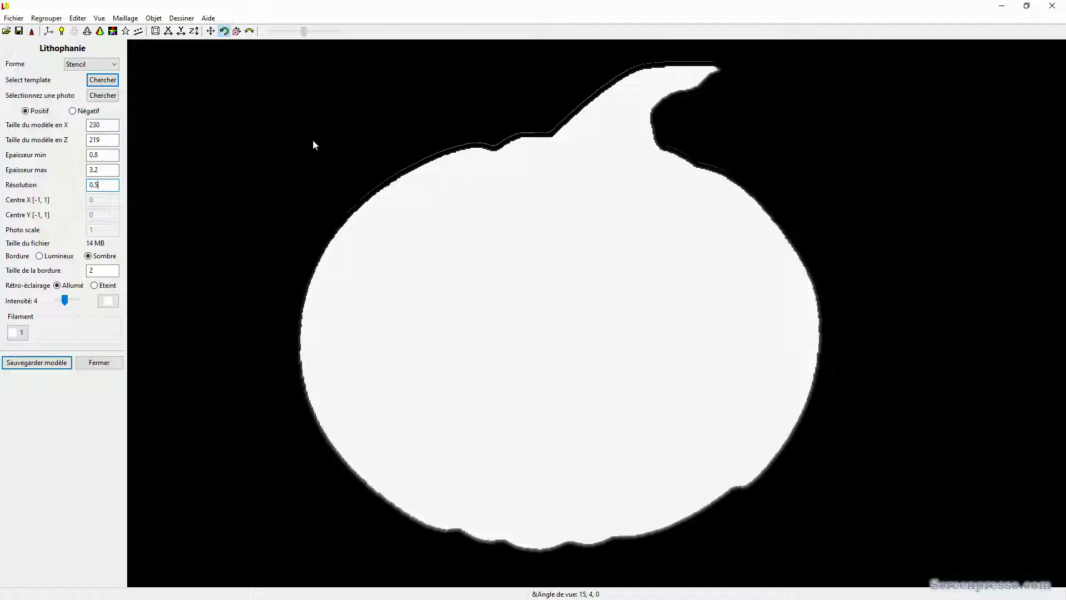
{"action": "left_click", "coordinate": [103, 97]}
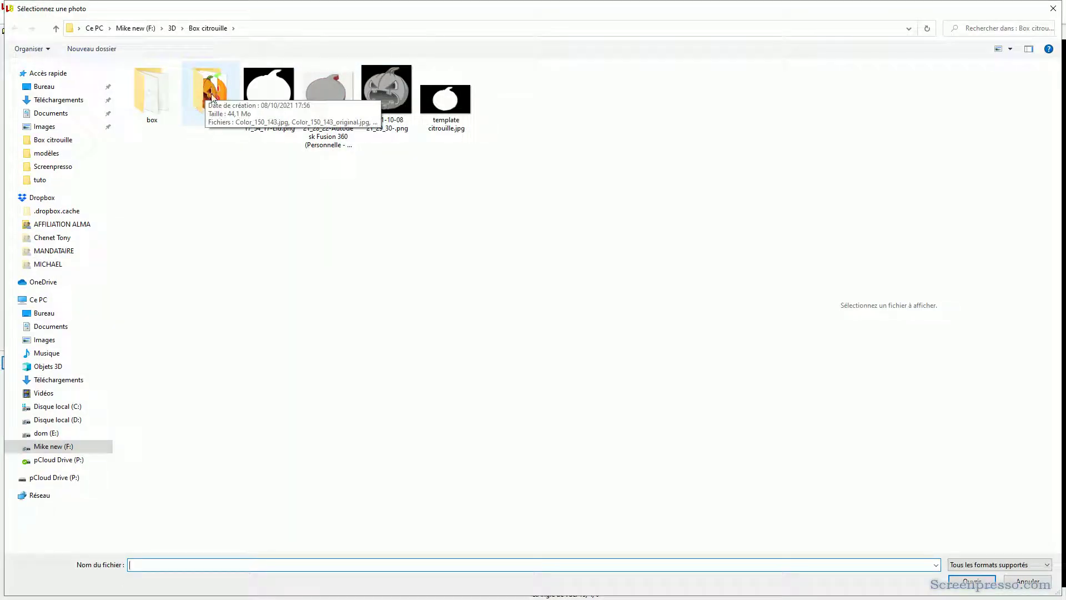
{"action": "left_click", "coordinate": [387, 89]}
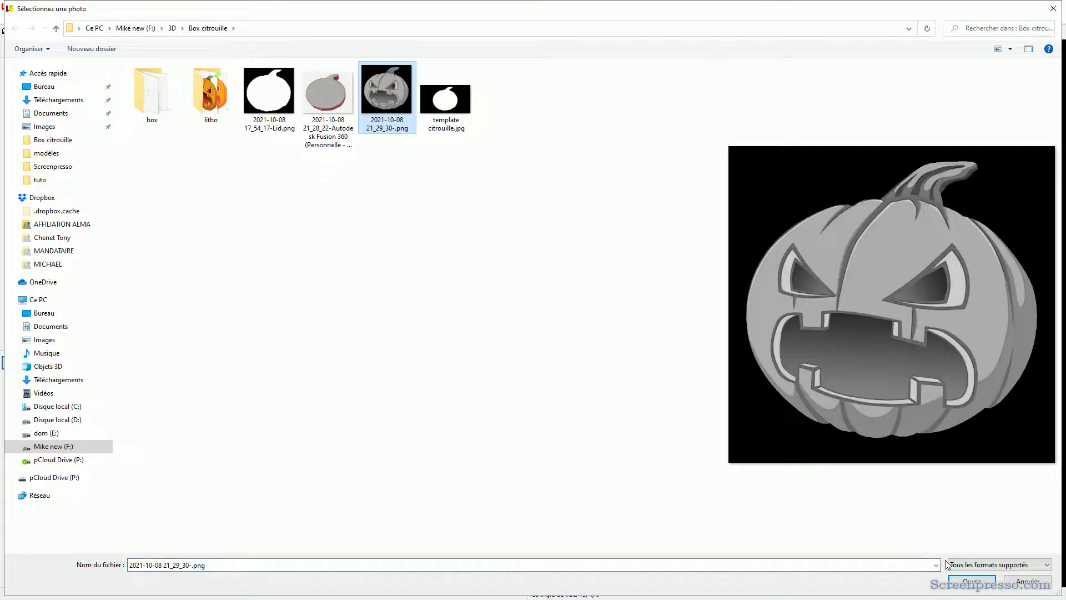
{"action": "left_click", "coordinate": [972, 581]}
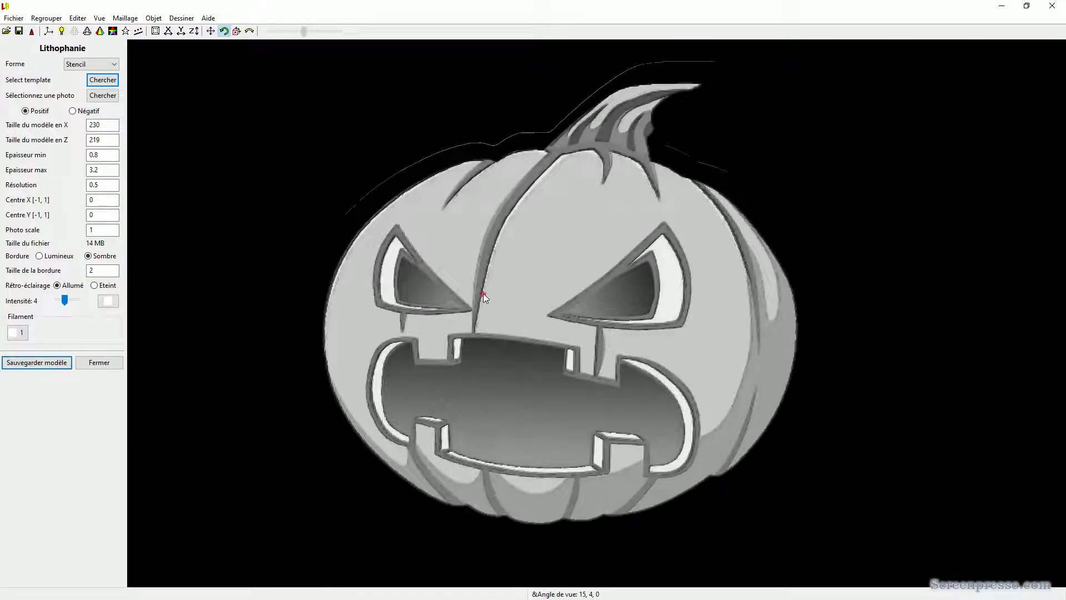
{"action": "left_click_drag", "start_coordinate": [483, 293], "coordinate": [535, 212]}
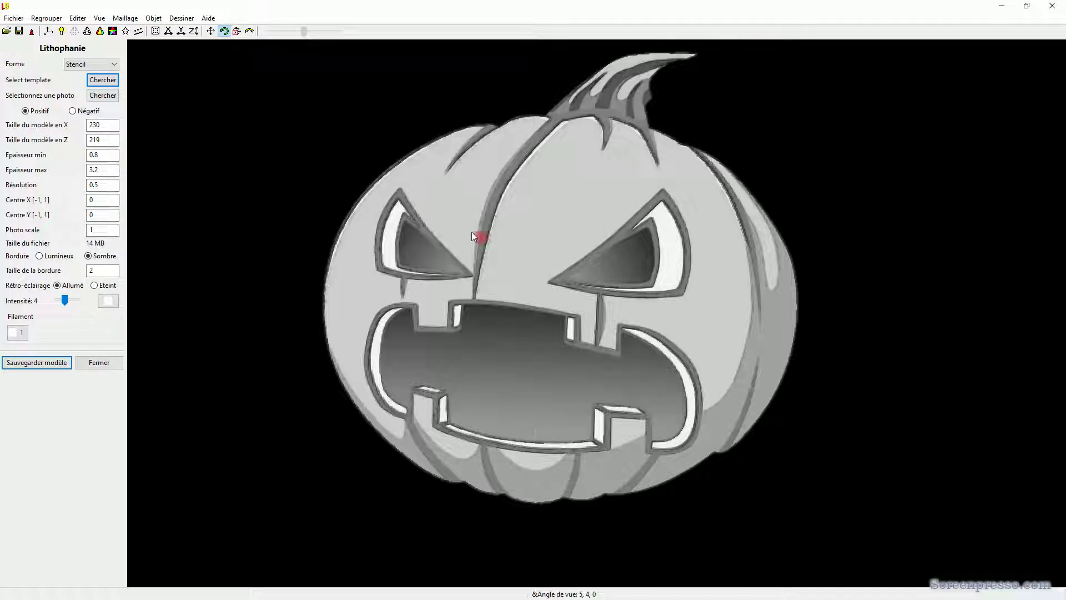
Change the view's background colour to white.
{"action": "left_click", "coordinate": [78, 18]}
{"action": "mouse_move", "coordinate": [89, 112]}
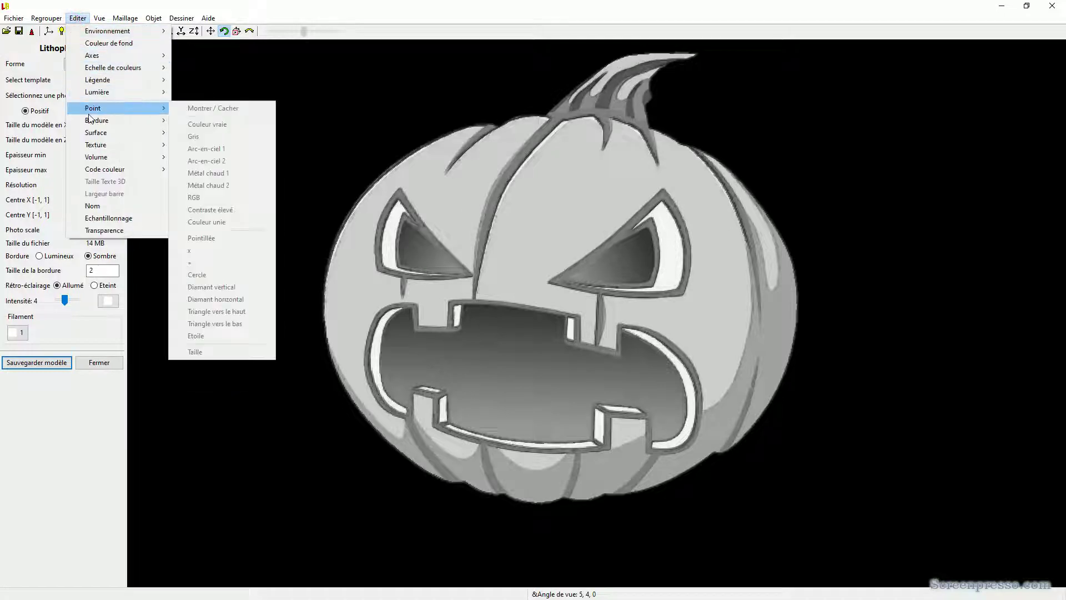
{"action": "left_click", "coordinate": [108, 43]}
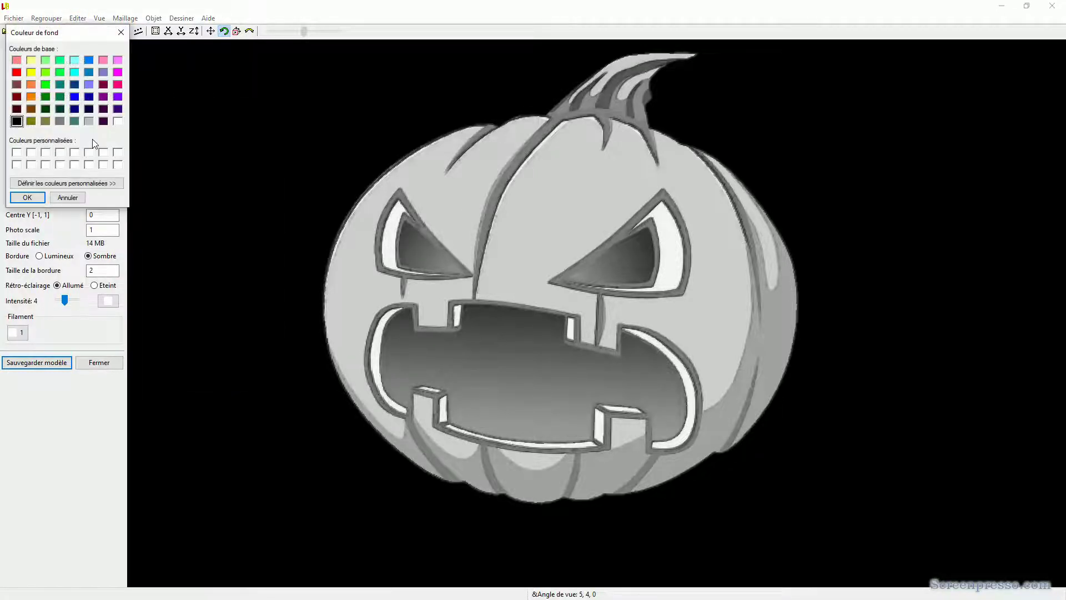
{"action": "left_click", "coordinate": [118, 121]}
{"action": "left_click", "coordinate": [28, 198]}
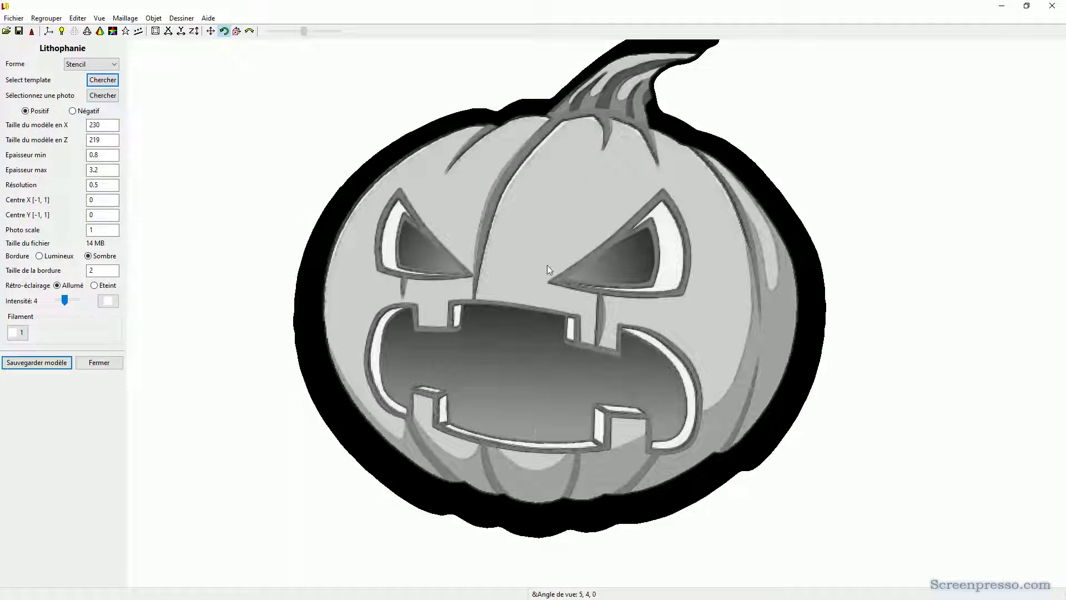
Set the lithophane's border size to 0 and the photo scale to 1.1.
{"action": "double_click", "coordinate": [102, 271]}
{"action": "type", "text": "0"}
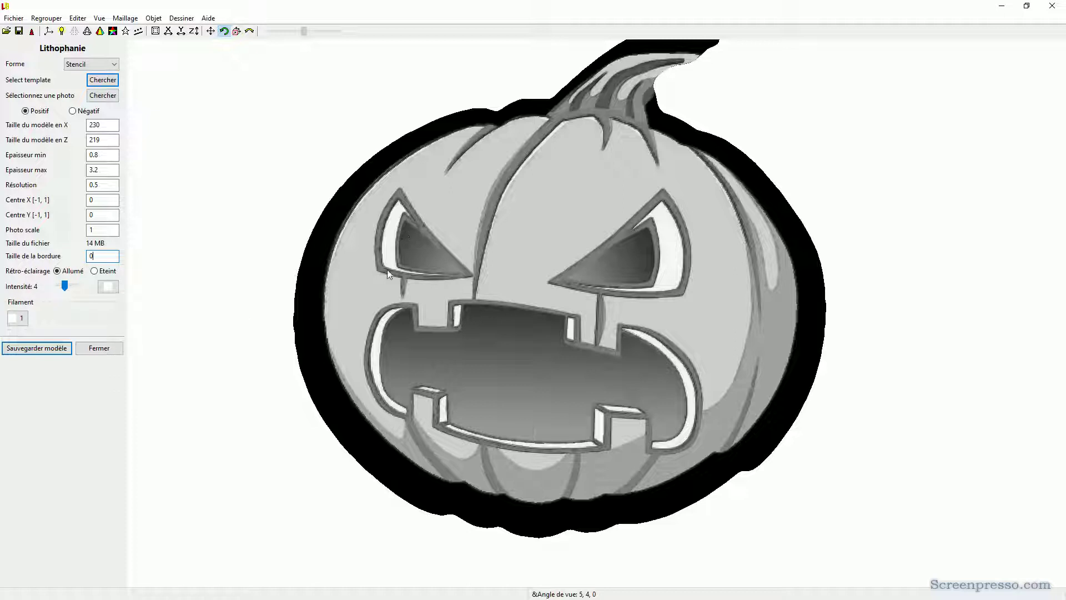
{"action": "left_click", "coordinate": [102, 229]}
{"action": "type", "text": ".1"}
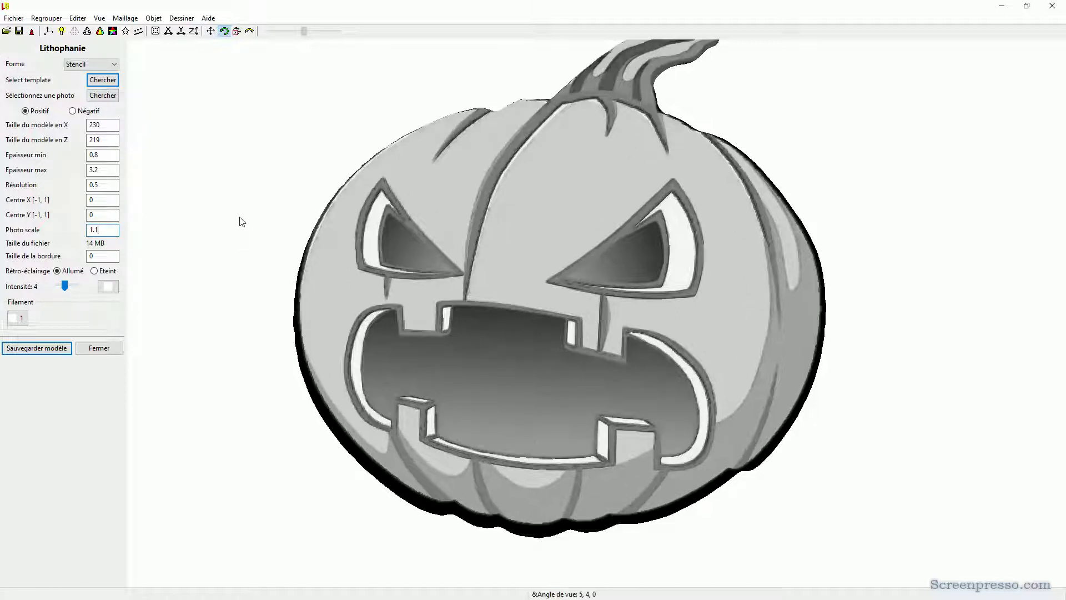
{"action": "mouse_move", "coordinate": [325, 251]}
{"action": "left_mouse_down"}
{"action": "mouse_move", "coordinate": [333, 282]}
{"action": "mouse_move", "coordinate": [325, 259]}
{"action": "left_mouse_up"}
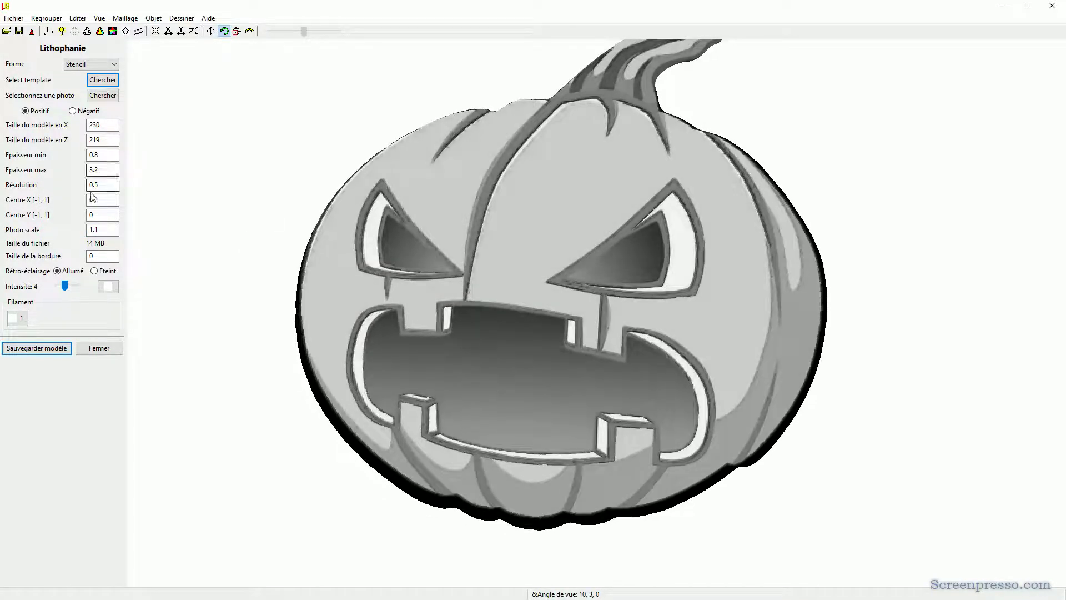
Set the photo's Y centre to -0.01 and its scale to 1.11 to fit the pumpkin outline.
{"action": "left_click", "coordinate": [98, 215]}
{"action": "type", "text": "-"}
{"action": "double_click", "coordinate": [98, 215]}
{"action": "type", "text": "-0"}
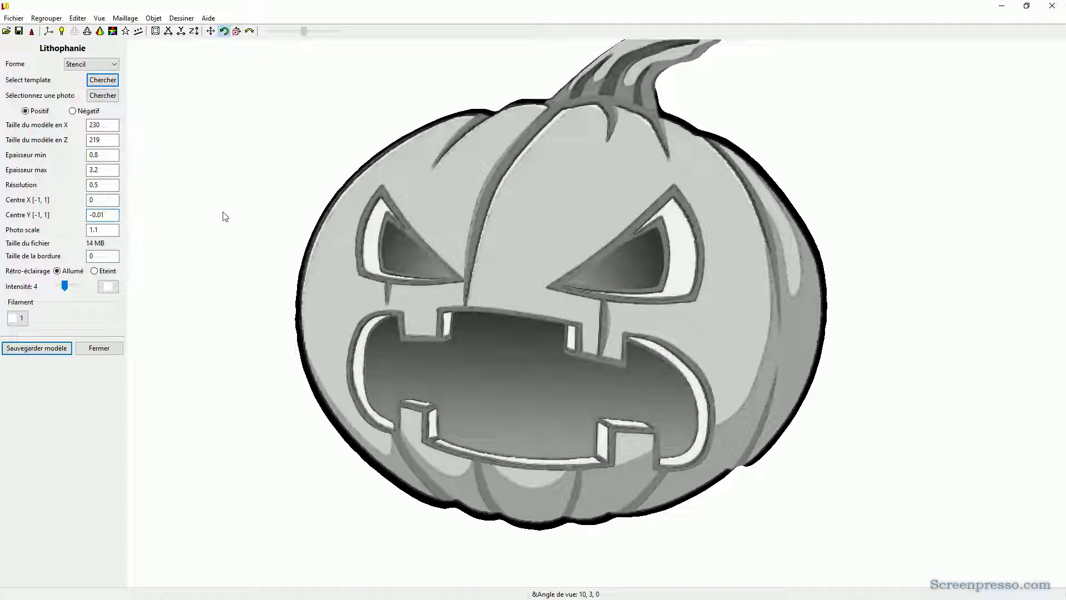
{"action": "left_click", "coordinate": [112, 231]}
{"action": "type", "text": "1"}
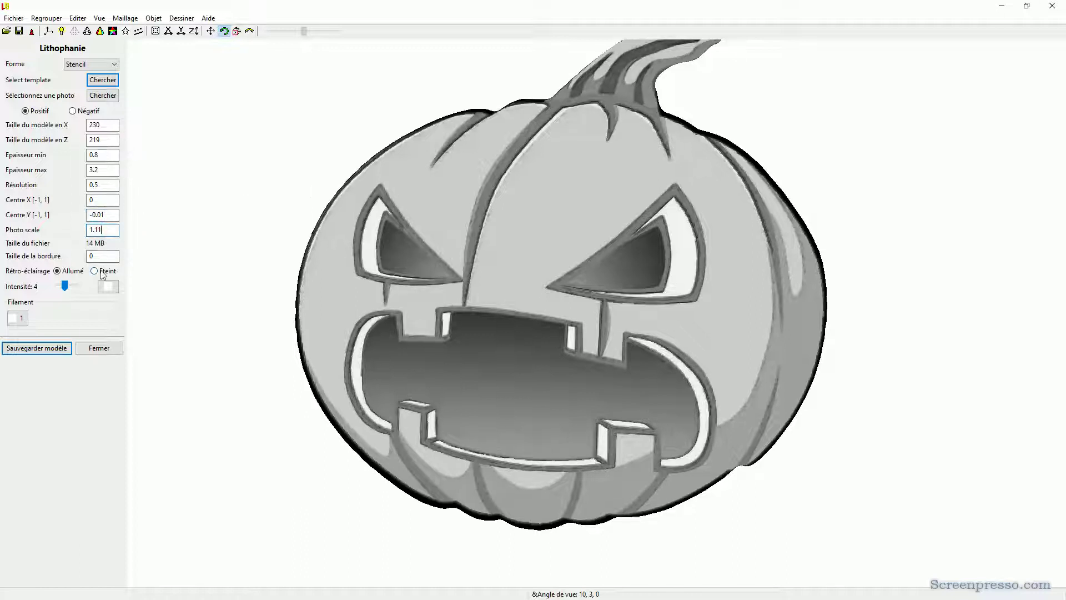
Increase the photo scale to 1.13 so the pumpkin image fills the stencil outline.
{"action": "key", "text": "BackSpace"}
{"action": "type", "text": "2"}
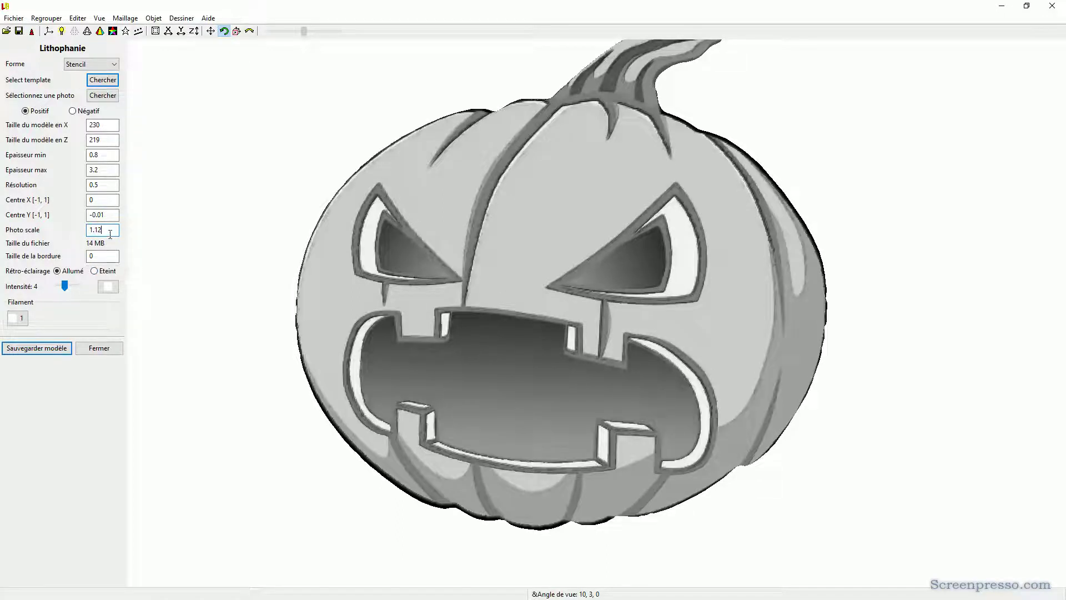
{"action": "key", "text": "BackSpace"}
{"action": "type", "text": "3"}
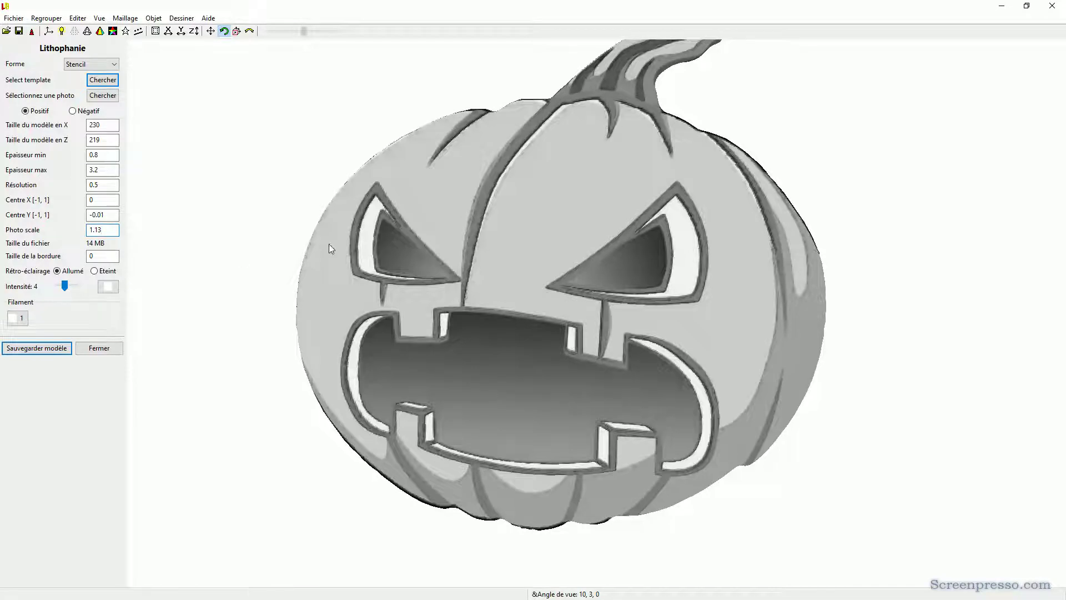
{"action": "mouse_move", "coordinate": [344, 278]}
{"action": "left_mouse_down"}
{"action": "mouse_move", "coordinate": [348, 307]}
{"action": "mouse_move", "coordinate": [368, 293]}
{"action": "mouse_move", "coordinate": [341, 266]}
{"action": "left_mouse_up"}
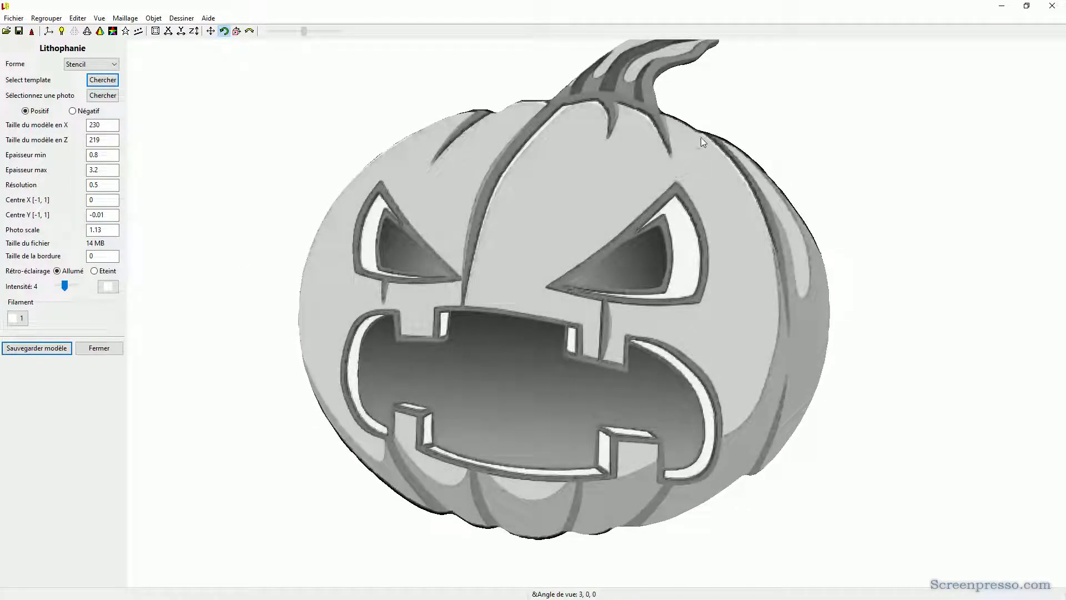
Set the lithophane's border size to 1 and check the dark edge around the pumpkin.
{"action": "double_click", "coordinate": [115, 255]}
{"action": "type", "text": "1"}
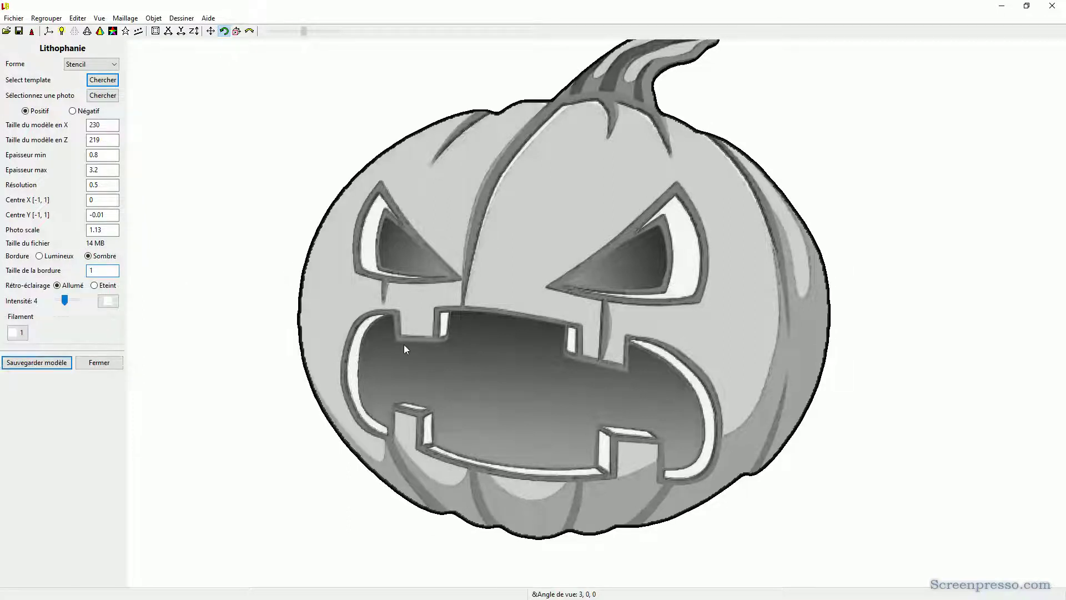
{"action": "left_click_drag", "start_coordinate": [432, 307], "coordinate": [440, 330]}
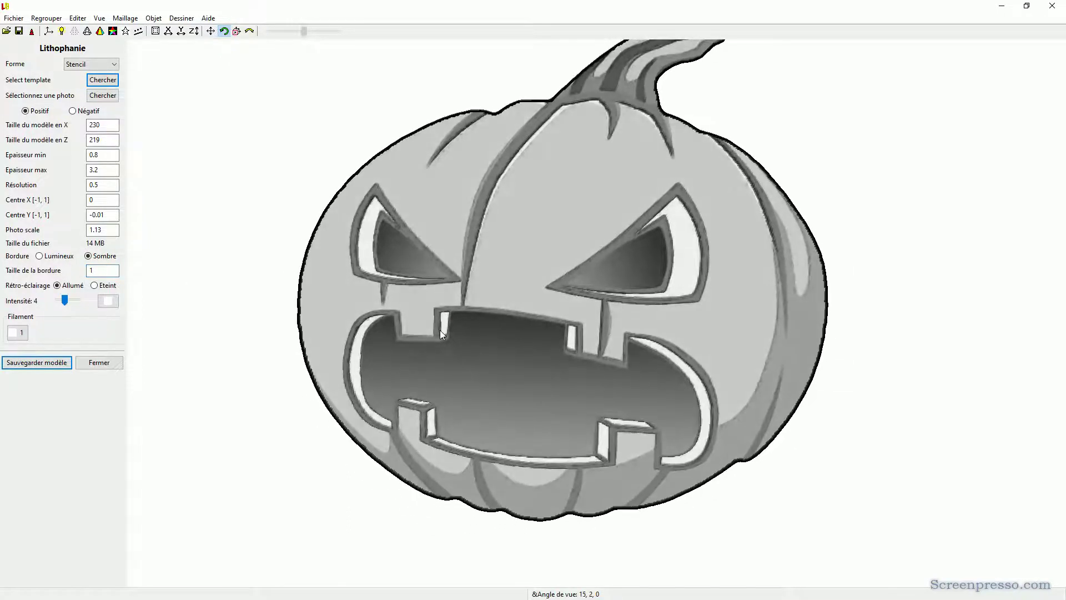
{"action": "mouse_move", "coordinate": [541, 275]}
{"action": "left_mouse_down"}
{"action": "mouse_move", "coordinate": [686, 297]}
{"action": "mouse_move", "coordinate": [782, 276]}
{"action": "mouse_move", "coordinate": [738, 293]}
{"action": "mouse_move", "coordinate": [573, 299]}
{"action": "mouse_move", "coordinate": [438, 190]}
{"action": "mouse_move", "coordinate": [518, 222]}
{"action": "mouse_move", "coordinate": [538, 248]}
{"action": "mouse_move", "coordinate": [542, 284]}
{"action": "mouse_move", "coordinate": [537, 255]}
{"action": "mouse_move", "coordinate": [625, 295]}
{"action": "left_mouse_up"}
{"action": "right_click_drag", "start_coordinate": [625, 294], "coordinate": [546, 264]}
{"action": "scroll", "coordinate": [545, 262], "scroll_direction": "up", "scroll_amount": 2}
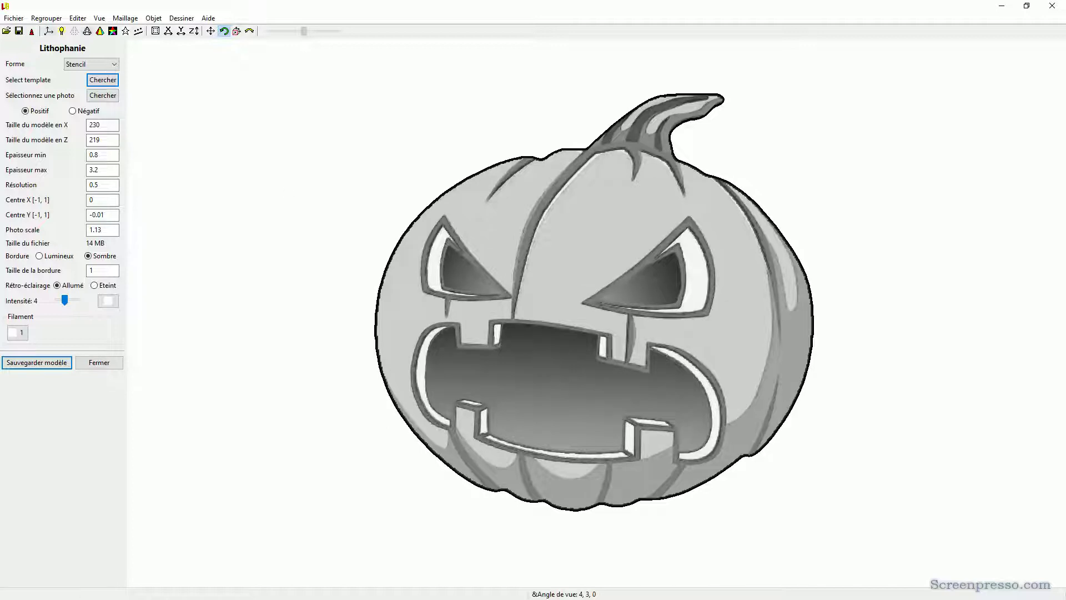
Save the lithophane model in the Box citrouille folder and minimise its window.
{"action": "left_click", "coordinate": [39, 362]}
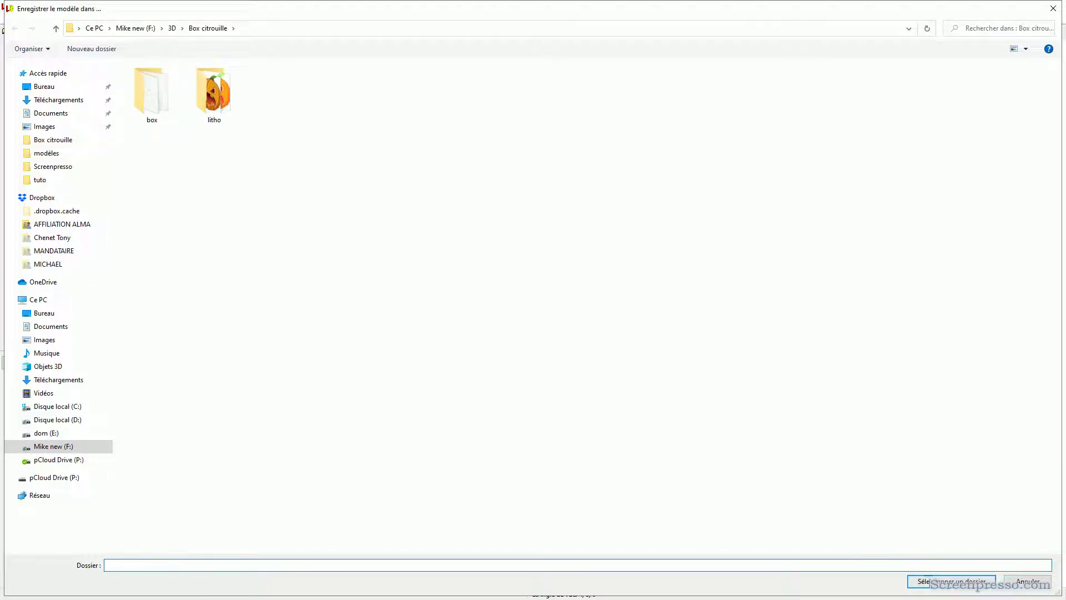
{"action": "left_click", "coordinate": [944, 582]}
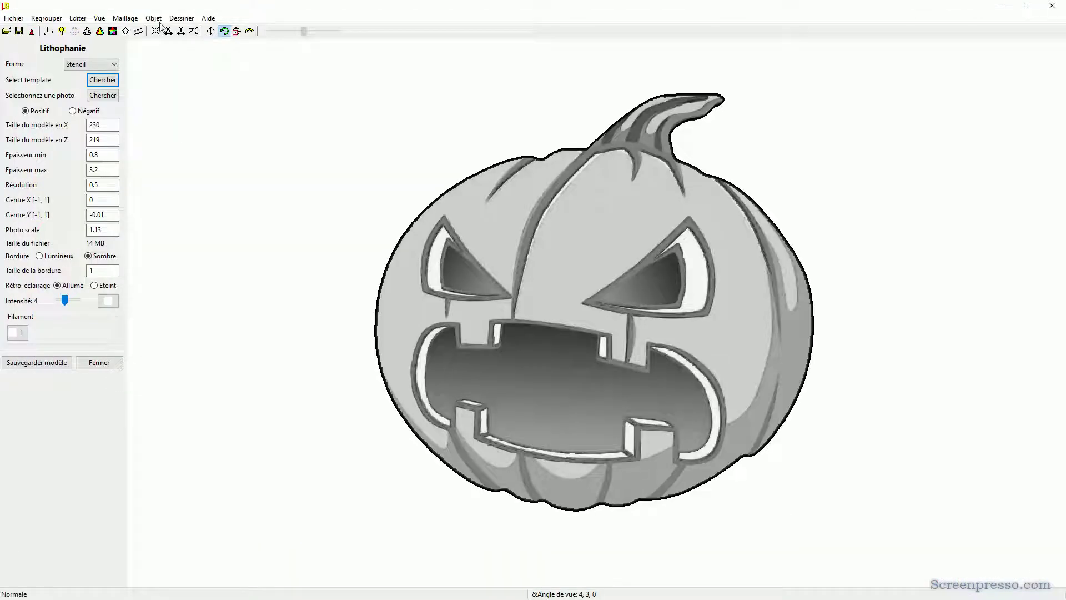
{"action": "left_click", "coordinate": [1003, 6]}
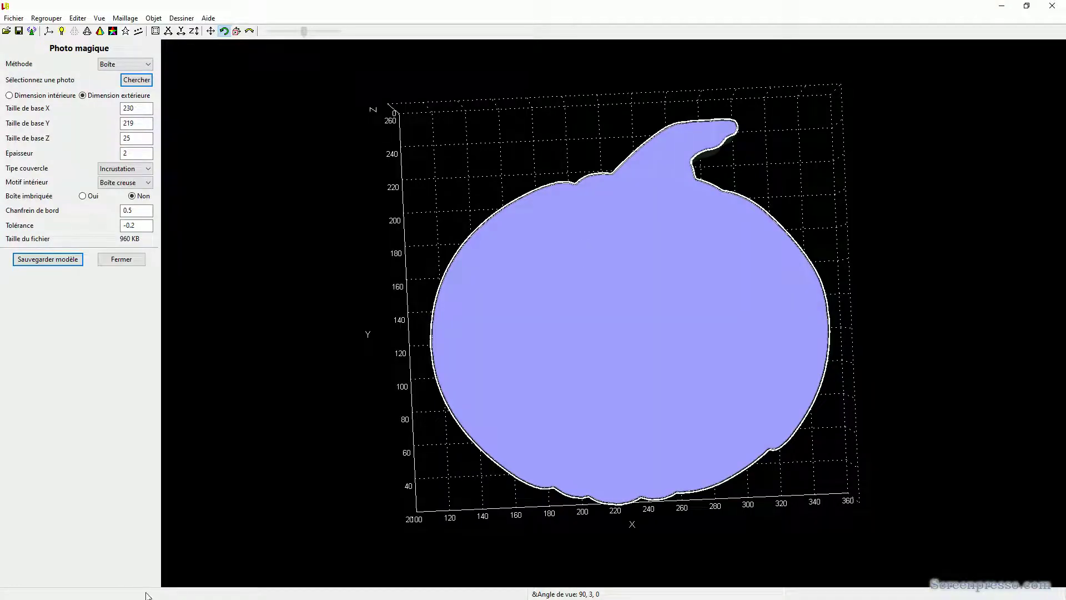
In the LuBan window with the pumpkin box, open Lid.stl from the box folder inside Box citrouille.
{"action": "key", "text": "super"}
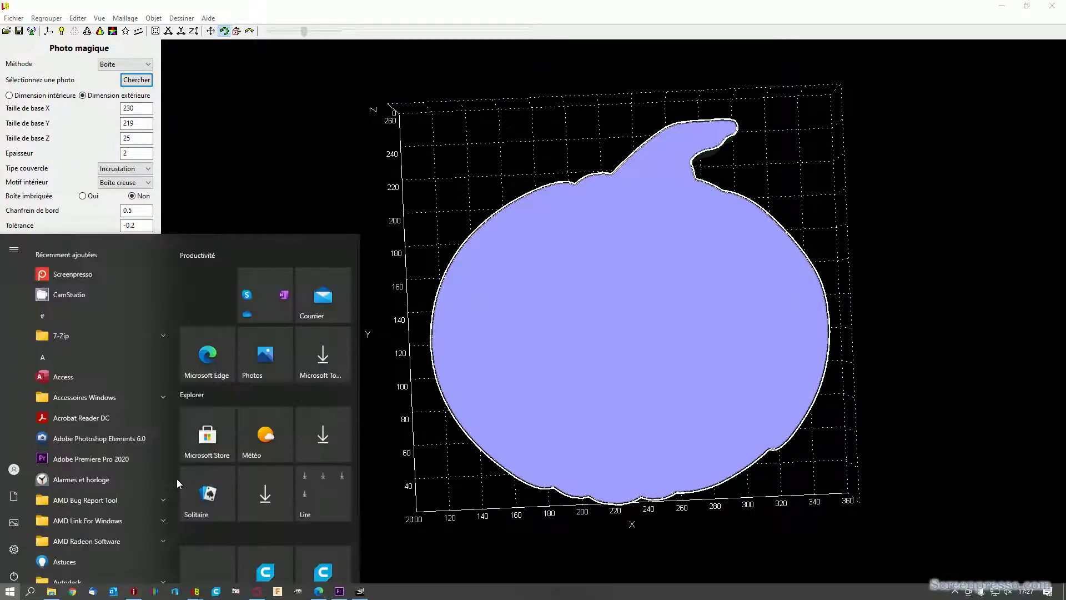
{"action": "mouse_move", "coordinate": [193, 593]}
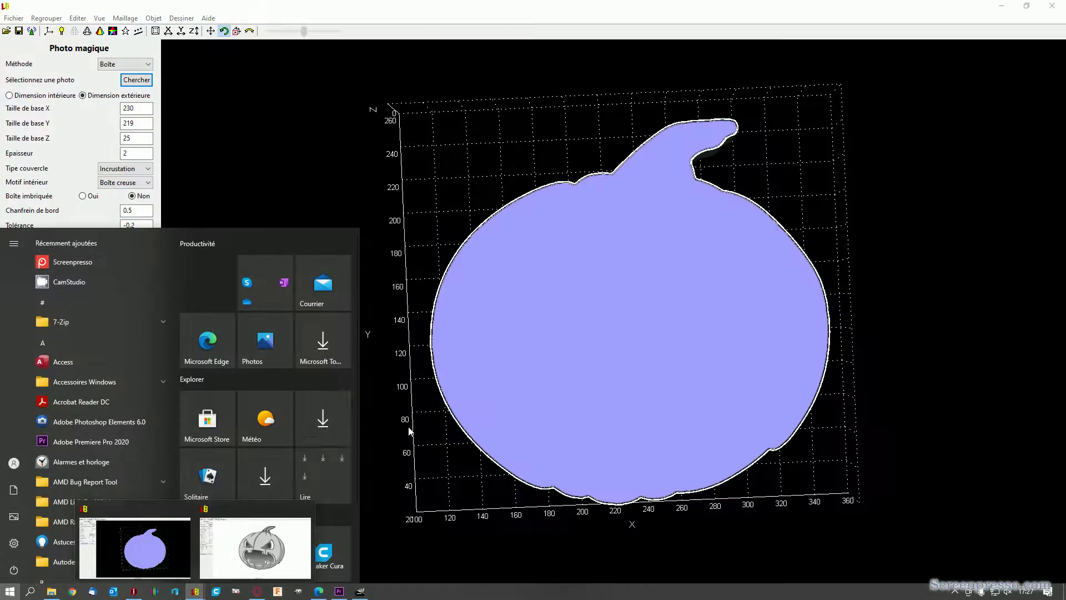
{"action": "left_click", "coordinate": [142, 547]}
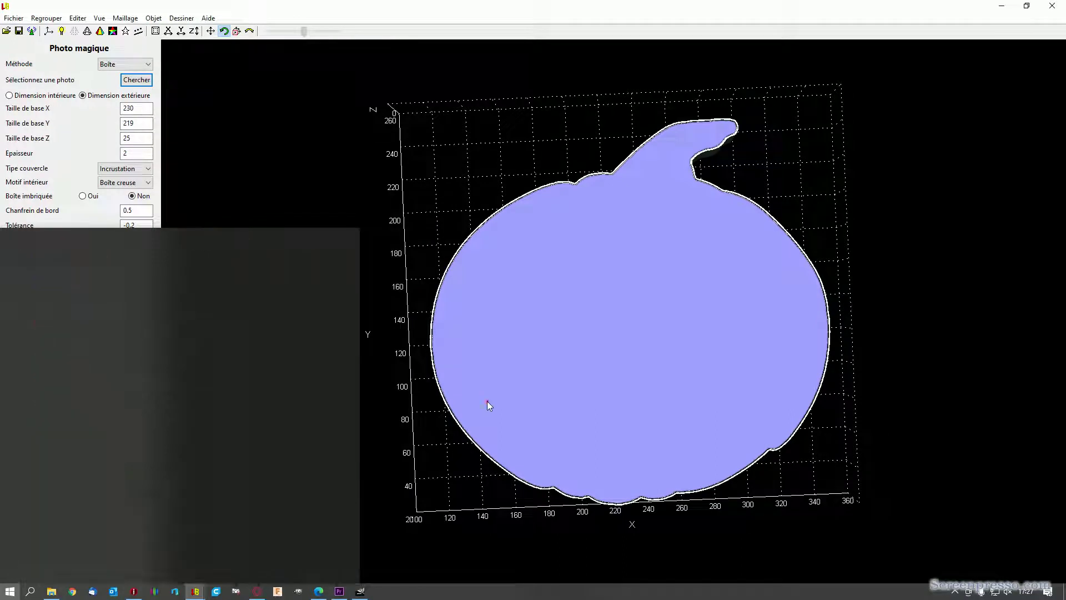
{"action": "left_click", "coordinate": [78, 18]}
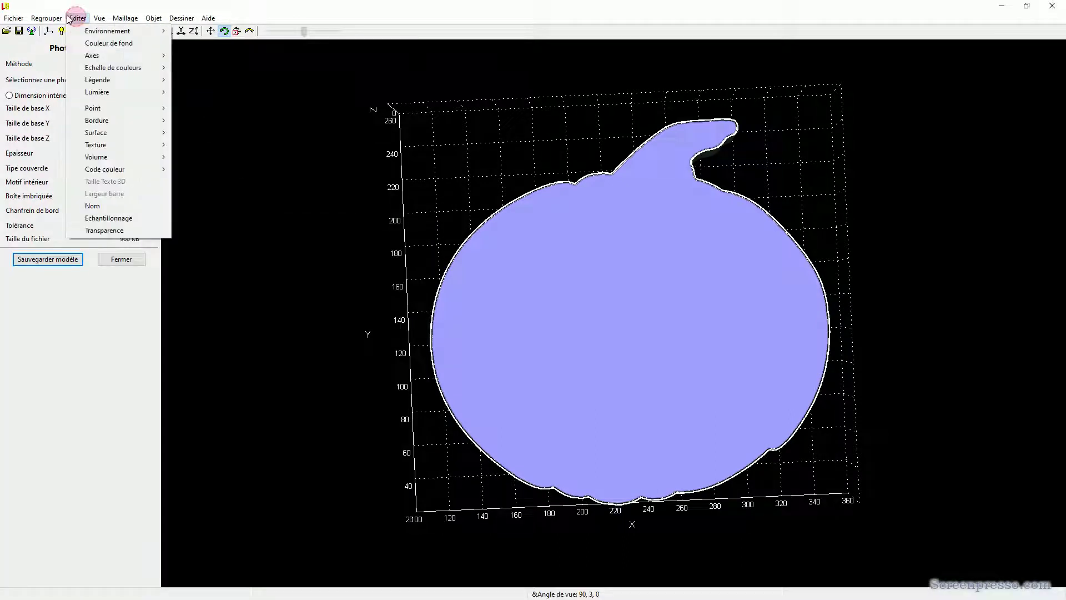
{"action": "left_click", "coordinate": [20, 43]}
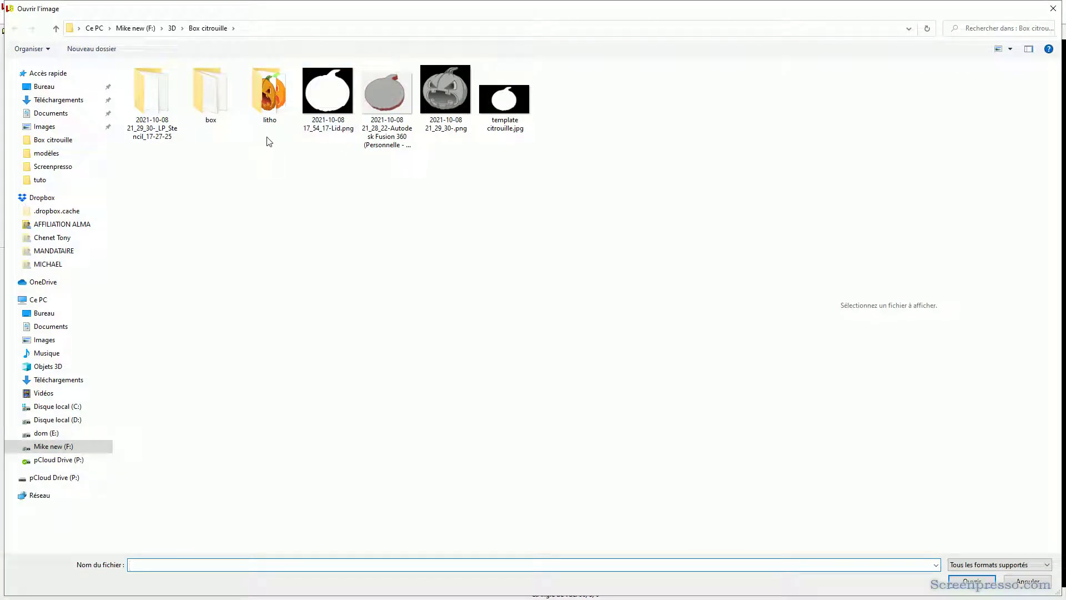
{"action": "double_click", "coordinate": [149, 96]}
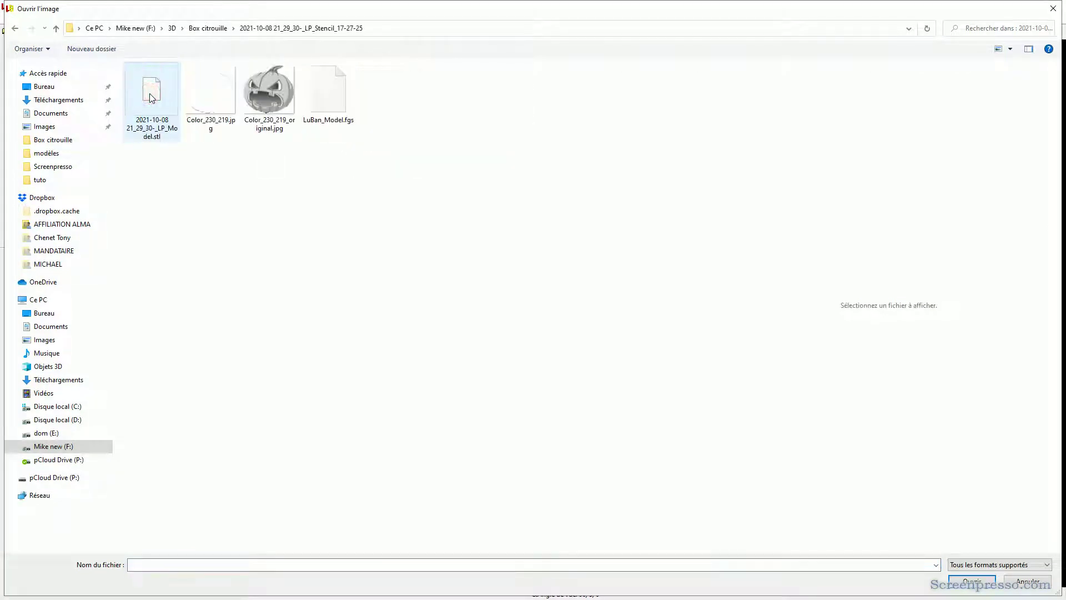
{"action": "left_click", "coordinate": [56, 28]}
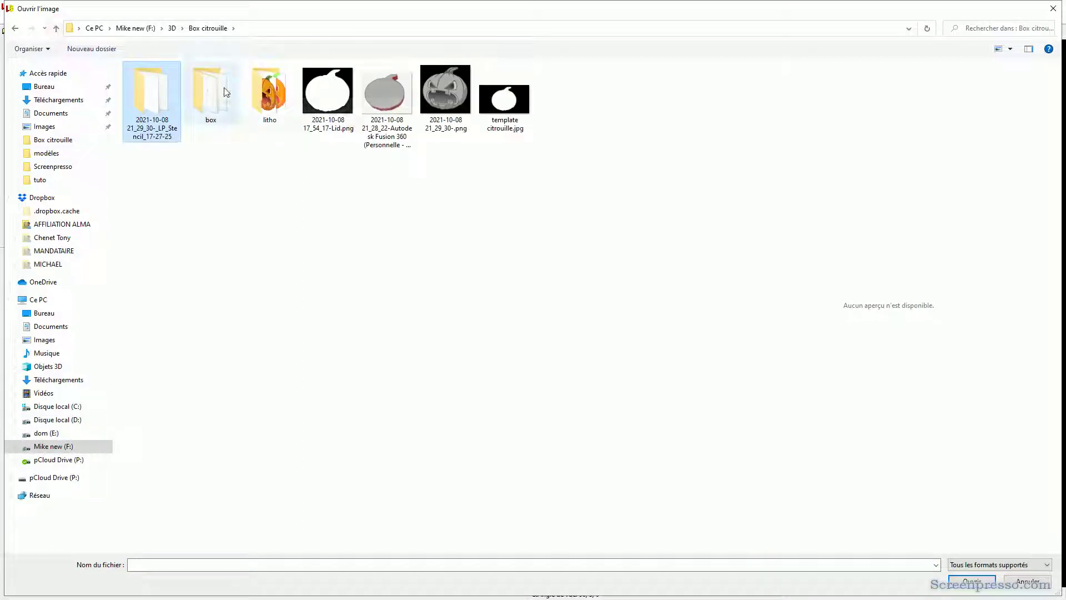
{"action": "double_click", "coordinate": [202, 93]}
{"action": "left_click", "coordinate": [199, 94]}
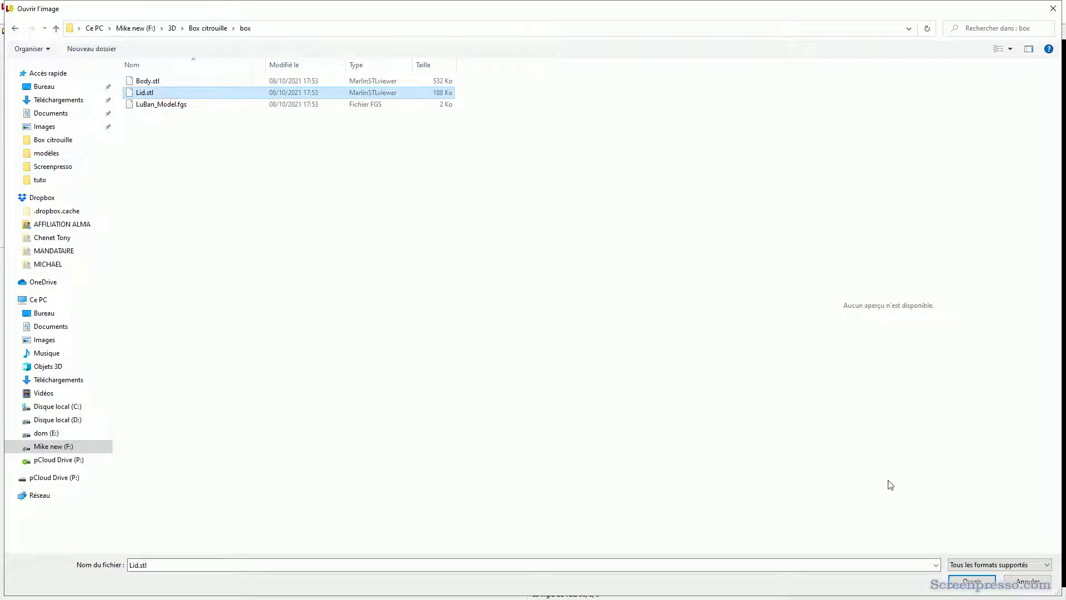
{"action": "left_click", "coordinate": [972, 581]}
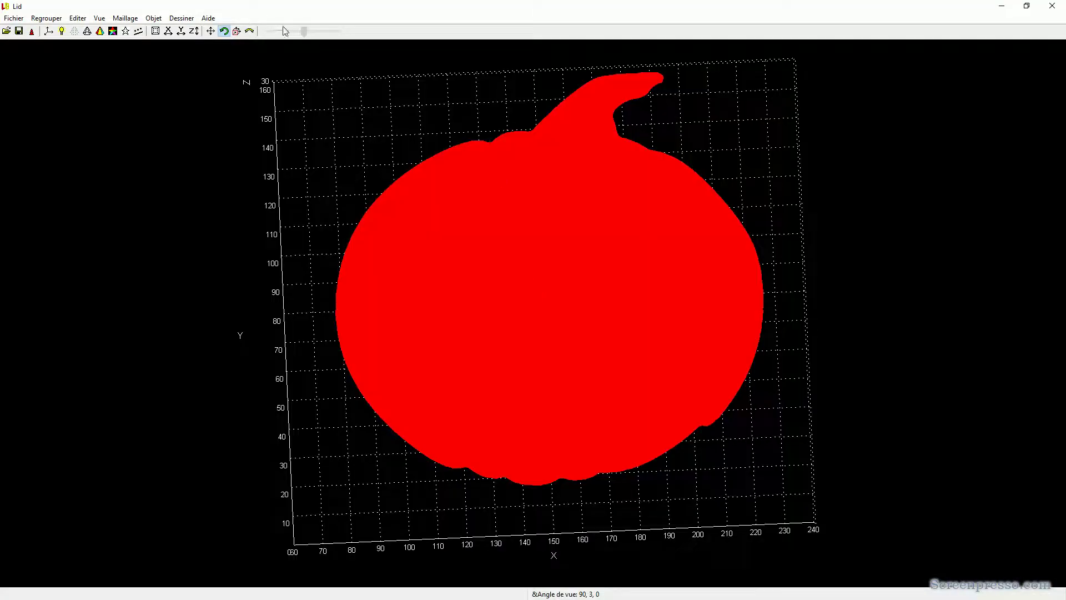
Align the view of the lid straight along the Z axis and hide the axes.
{"action": "left_click", "coordinate": [194, 31]}
{"action": "left_click", "coordinate": [194, 32]}
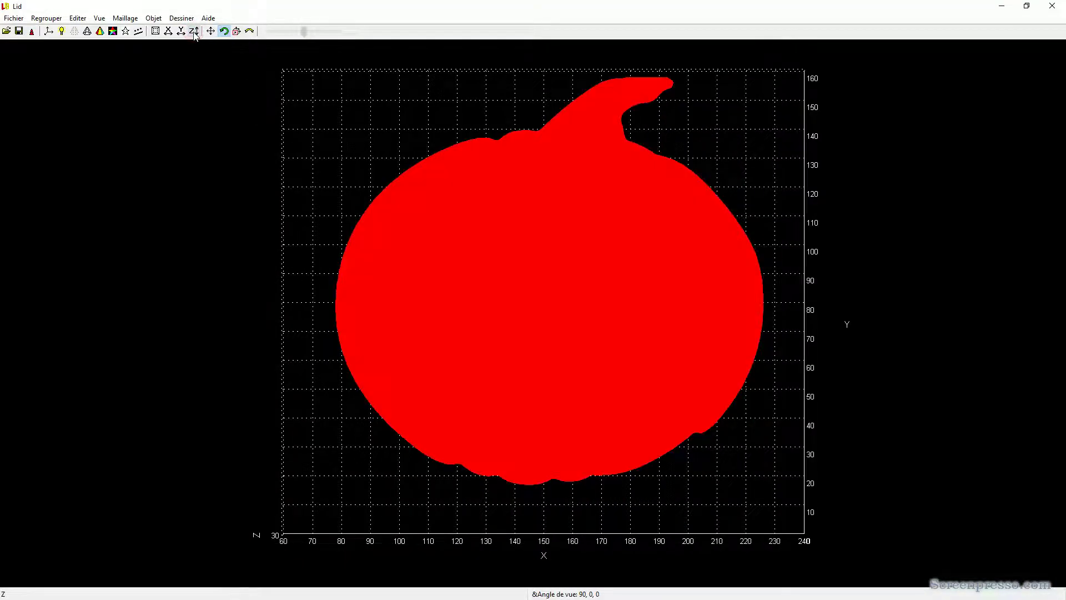
{"action": "left_click", "coordinate": [77, 18]}
{"action": "mouse_move", "coordinate": [101, 55]}
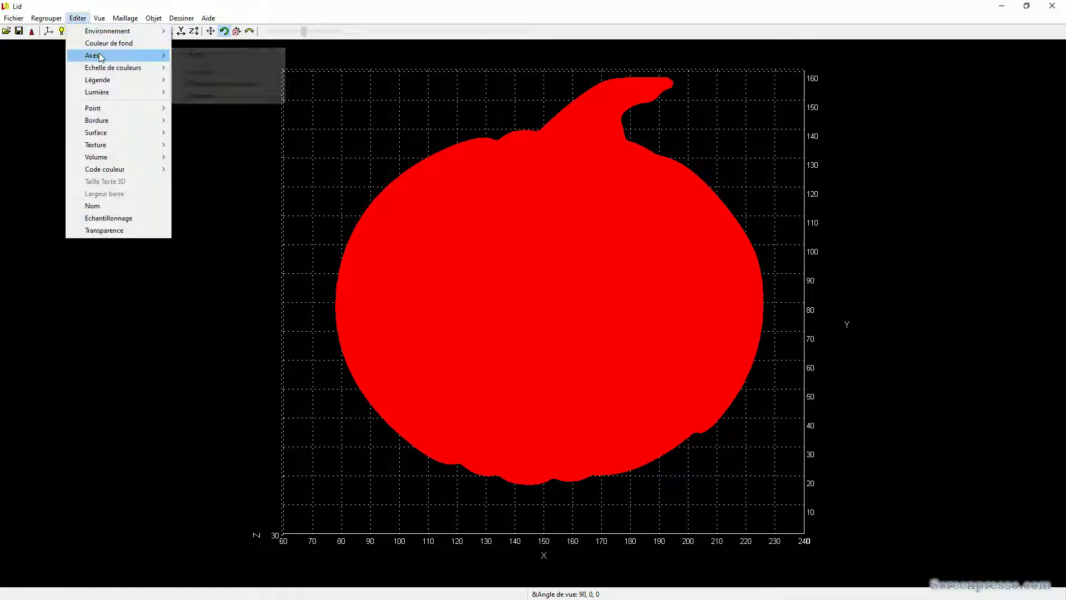
{"action": "left_click", "coordinate": [180, 55]}
Set the lid's surface colouring to grey (Gris) and frame the white silhouette larger in the view.
{"action": "left_click", "coordinate": [81, 19]}
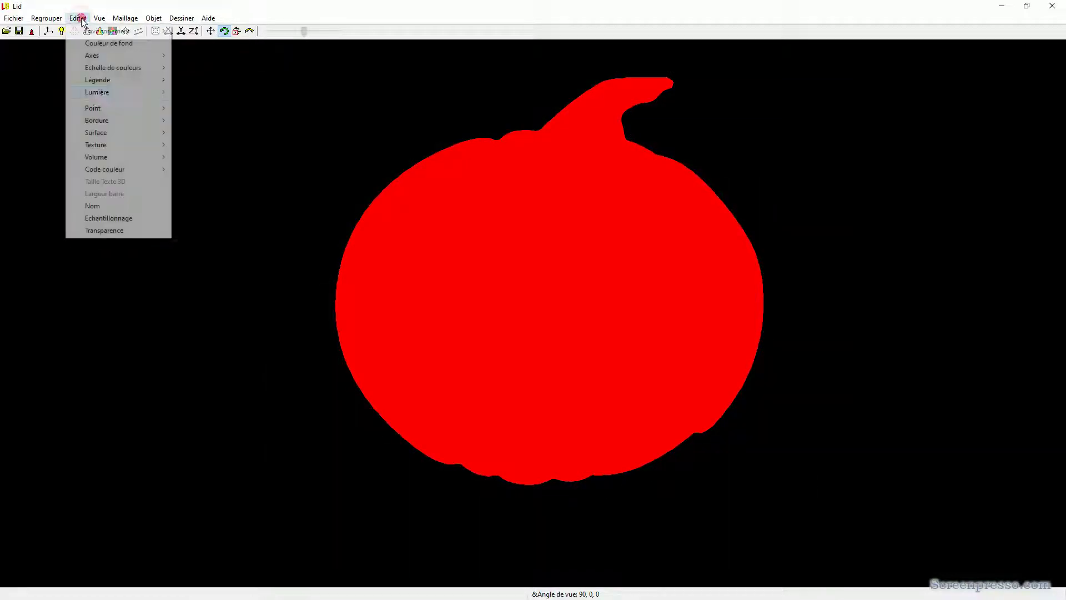
{"action": "mouse_move", "coordinate": [108, 146]}
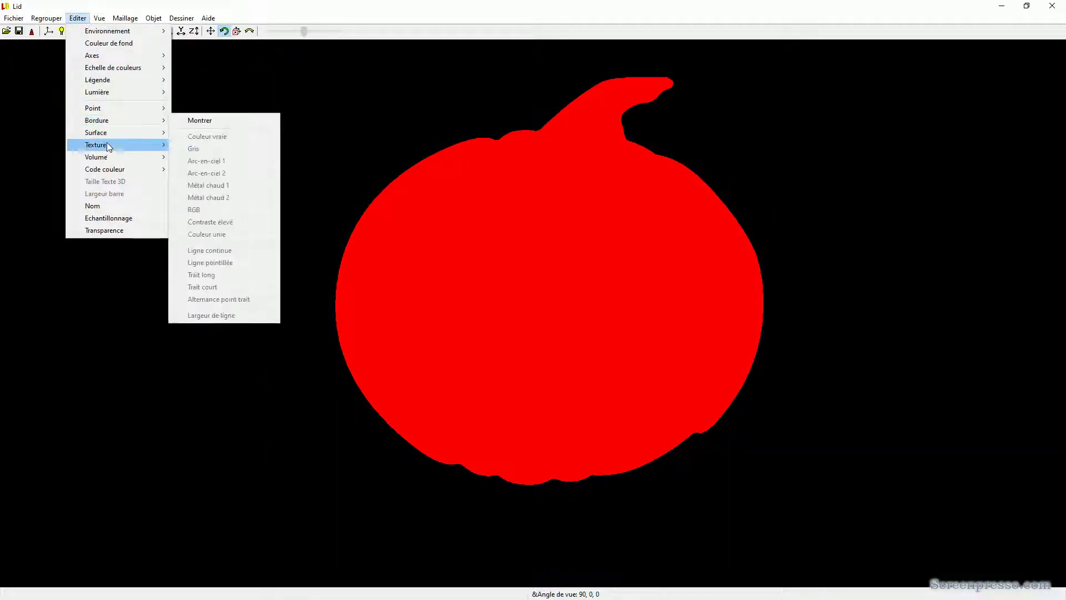
{"action": "left_click", "coordinate": [204, 160]}
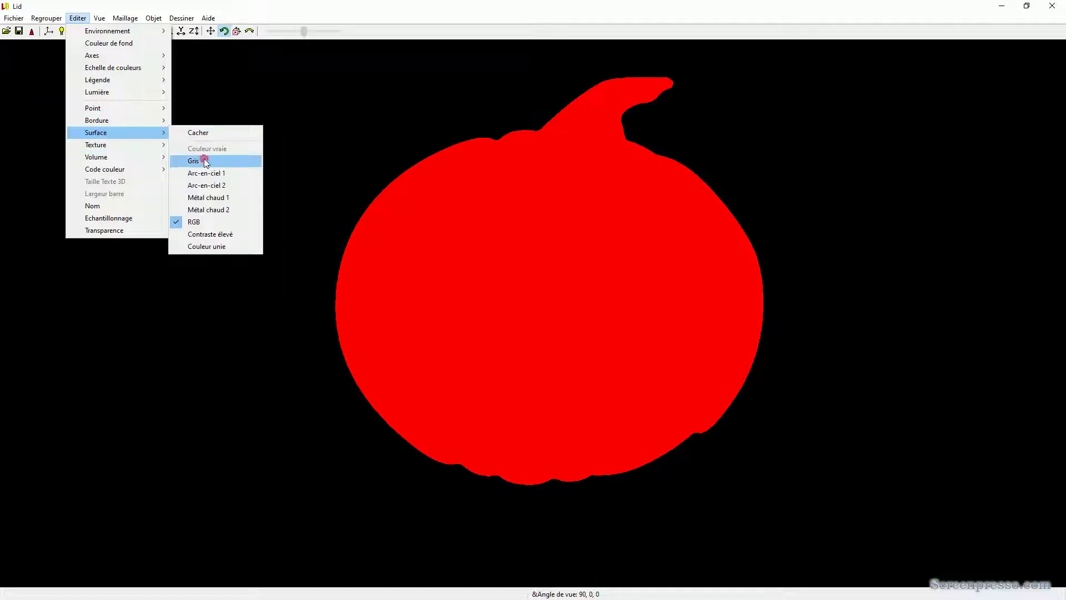
{"action": "scroll", "coordinate": [506, 141], "scroll_direction": "up", "scroll_amount": 1}
{"action": "middle_click_drag", "start_coordinate": [506, 141], "coordinate": [494, 166]}
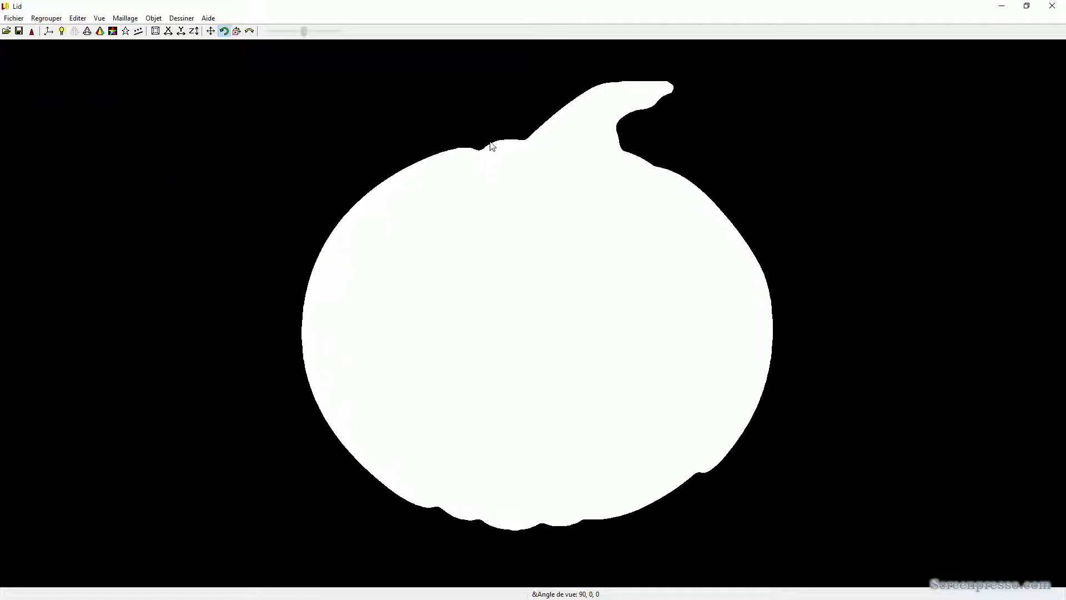
Check the lid mesh's bounding dimensions in its statistics.
{"action": "left_click", "coordinate": [101, 19]}
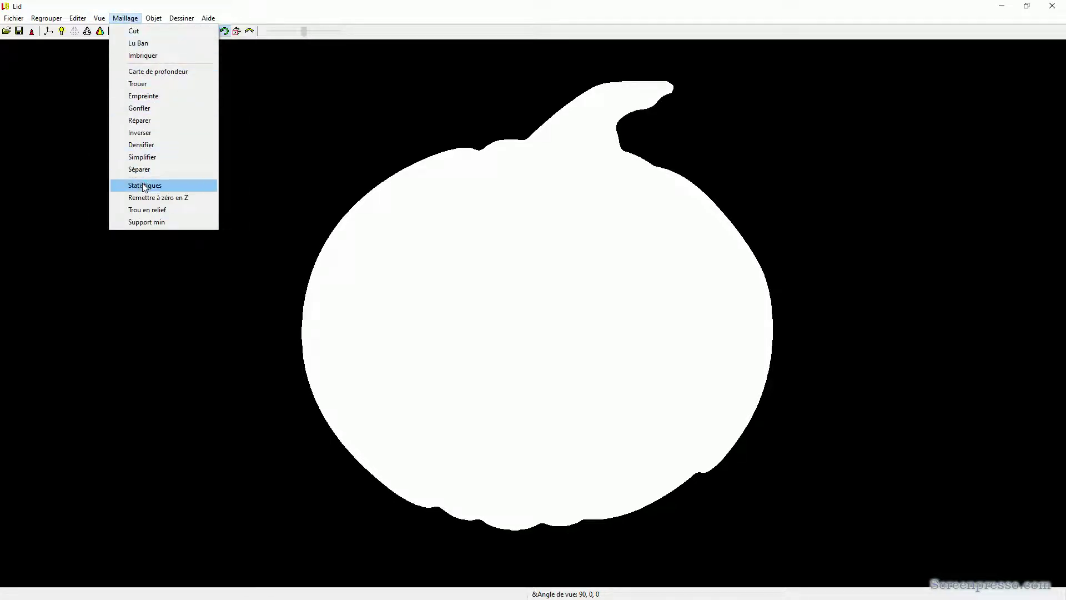
{"action": "left_click", "coordinate": [143, 185]}
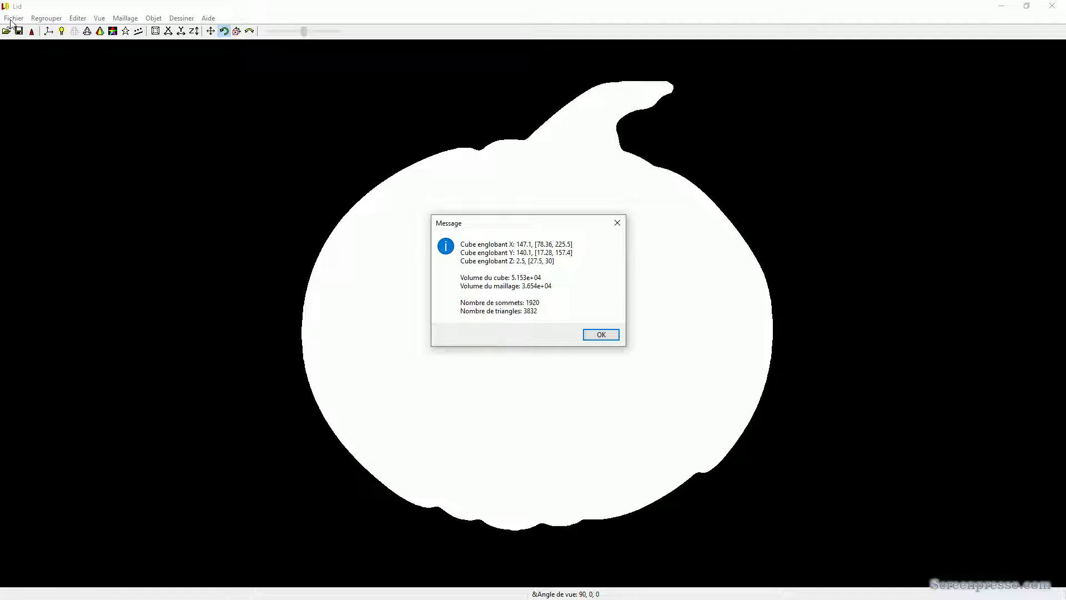
{"action": "left_click", "coordinate": [598, 332]}
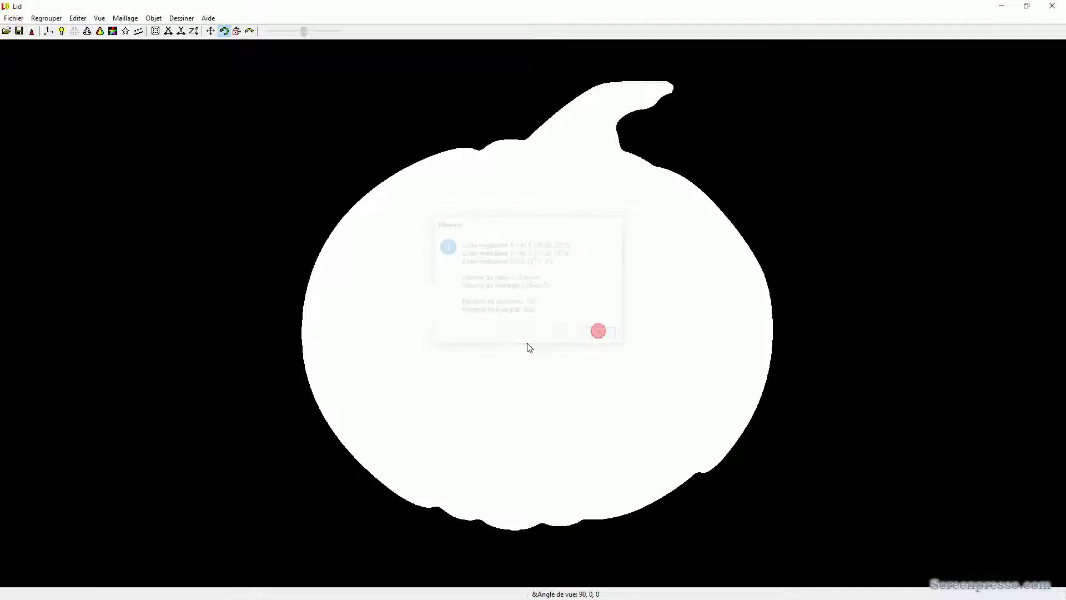
{"action": "left_click", "coordinate": [13, 18]}
{"action": "left_click", "coordinate": [31, 41]}
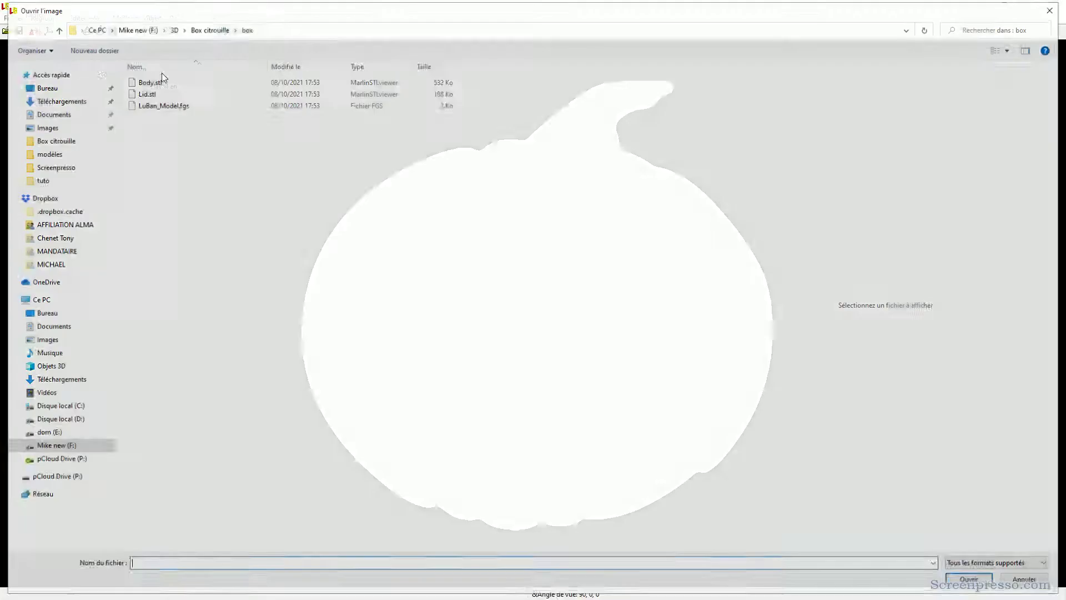
{"action": "left_click", "coordinate": [60, 30]}
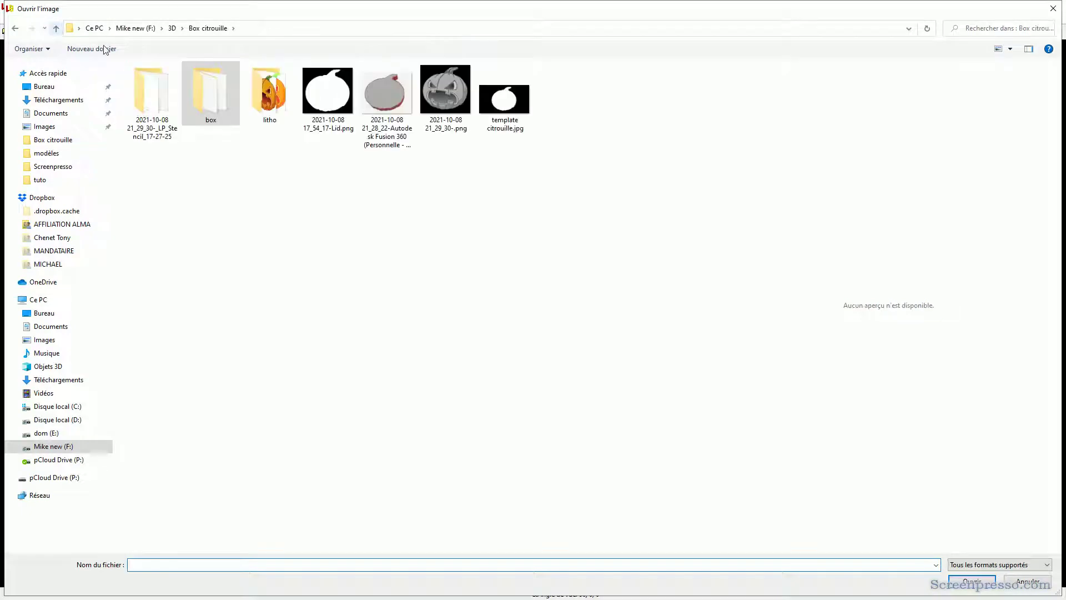
{"action": "double_click", "coordinate": [150, 92]}
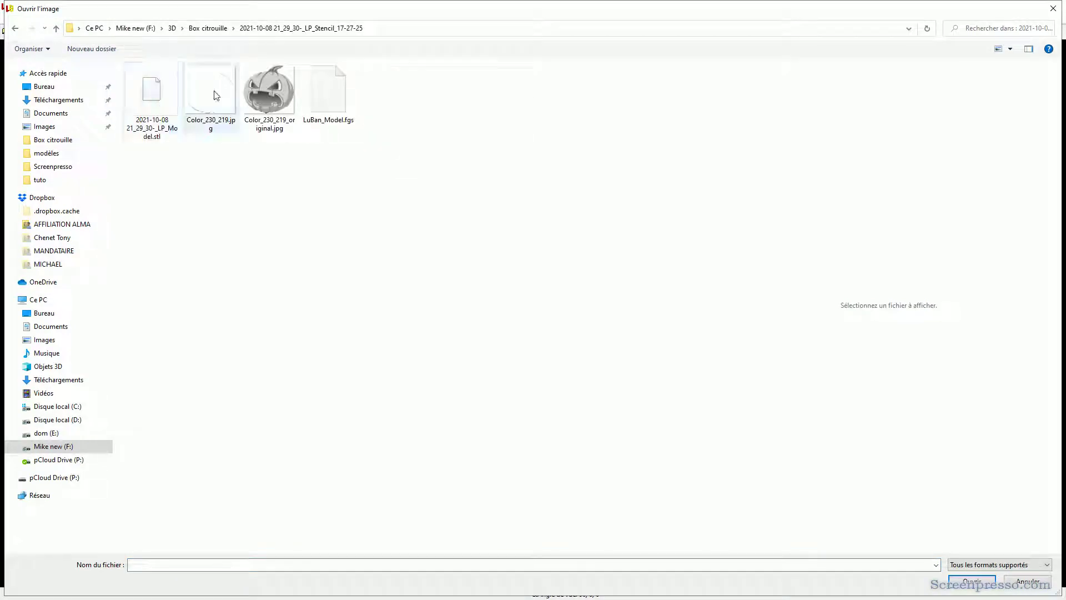
{"action": "left_click", "coordinate": [152, 89]}
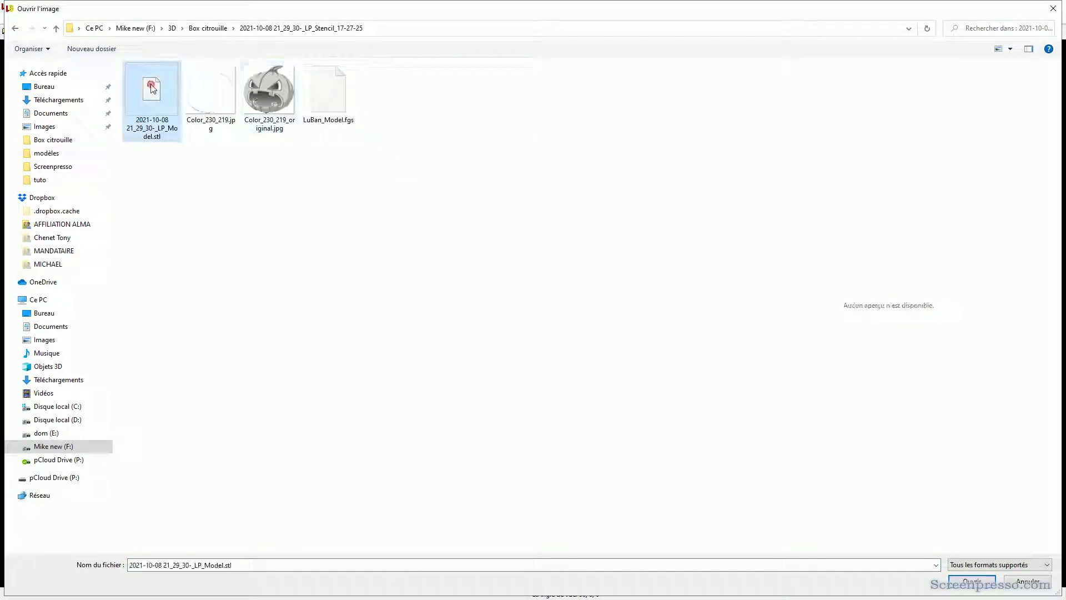
{"action": "double_click", "coordinate": [152, 89]}
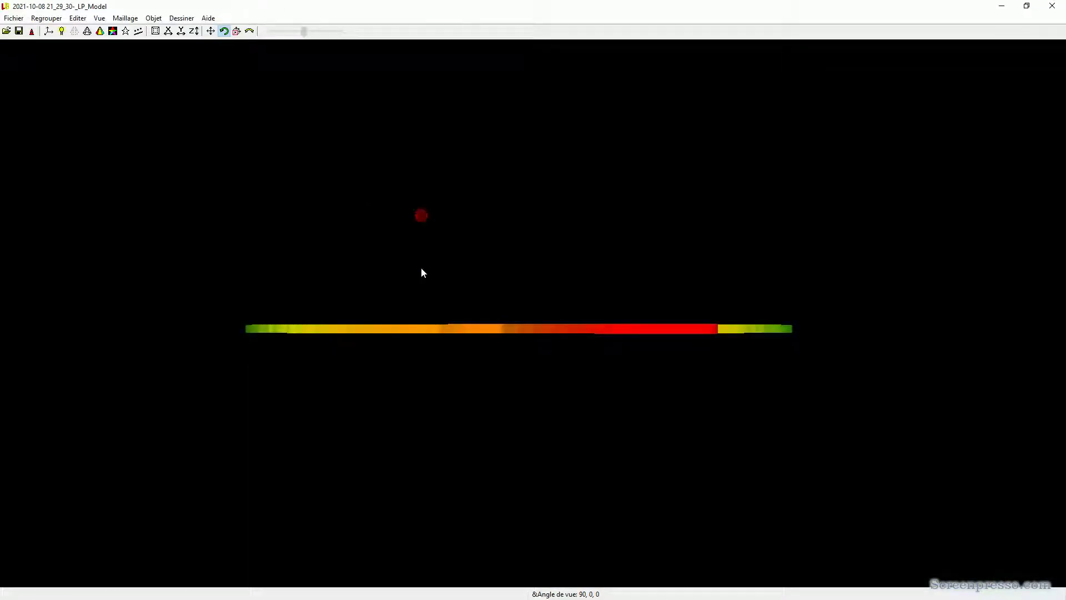
Orient the view to face the lithophane's carved pumpkin side straight on.
{"action": "left_click_drag", "start_coordinate": [422, 272], "coordinate": [370, 280]}
{"action": "left_click", "coordinate": [193, 32]}
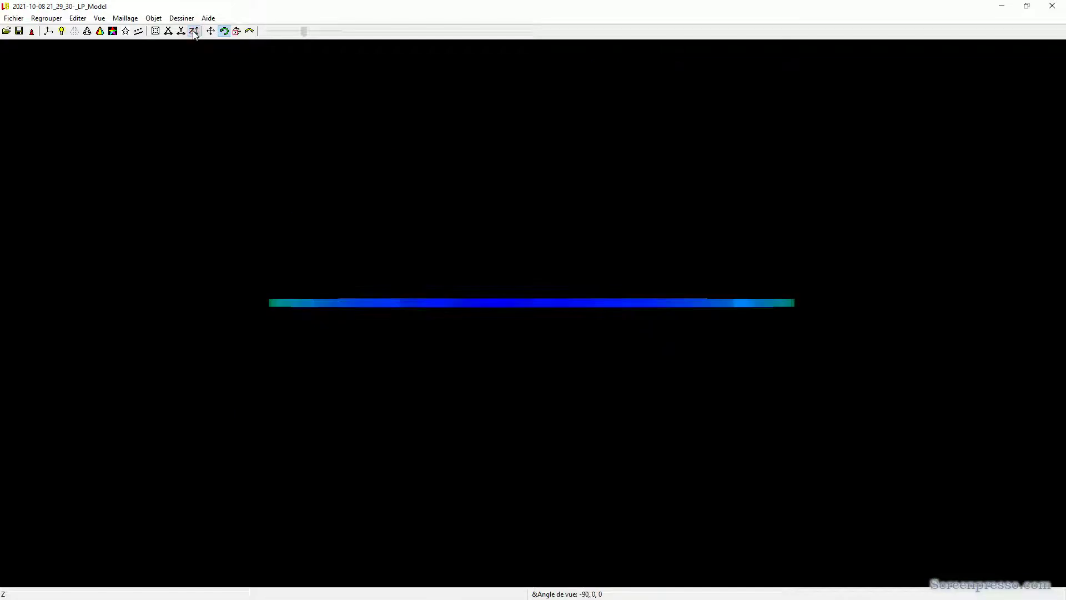
{"action": "left_click", "coordinate": [194, 32]}
{"action": "left_click", "coordinate": [169, 31]}
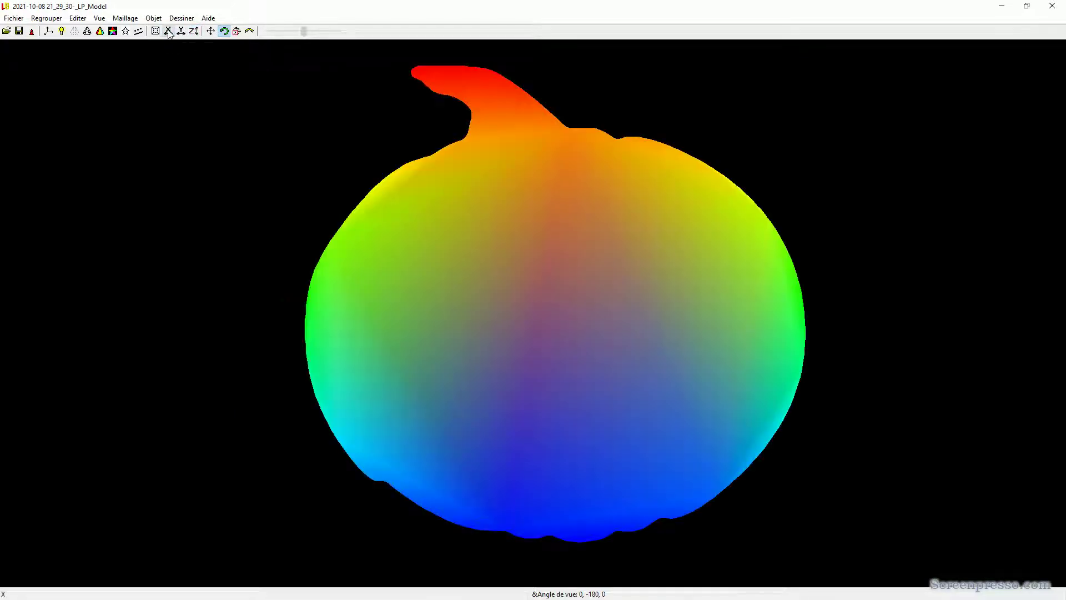
{"action": "left_click", "coordinate": [168, 32]}
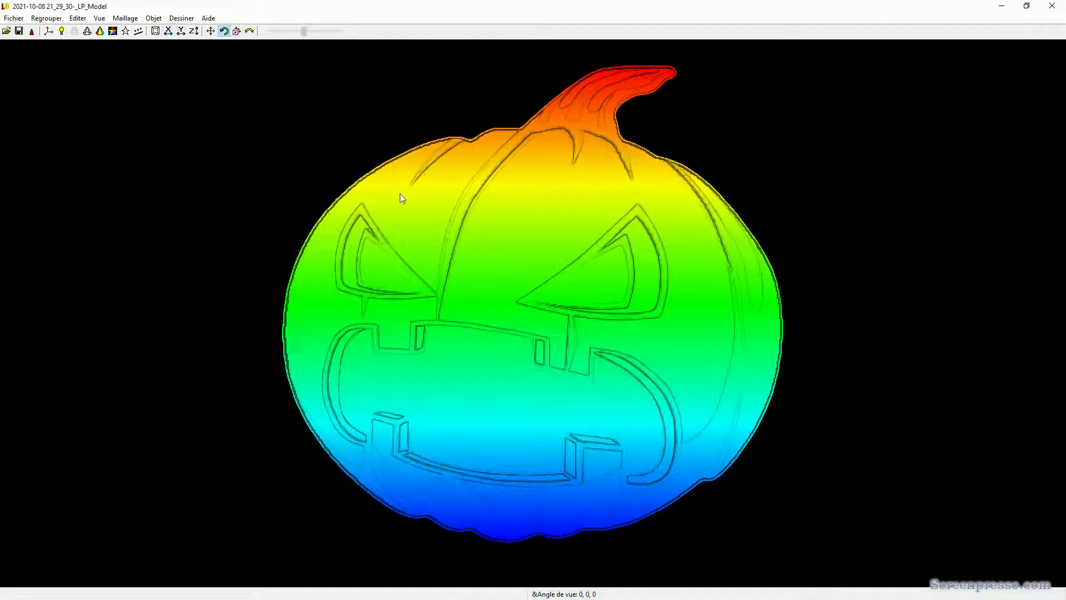
Start a transformation of the lithophane using size (Taille) with flexible, independent axis dimensions.
{"action": "left_click", "coordinate": [155, 18]}
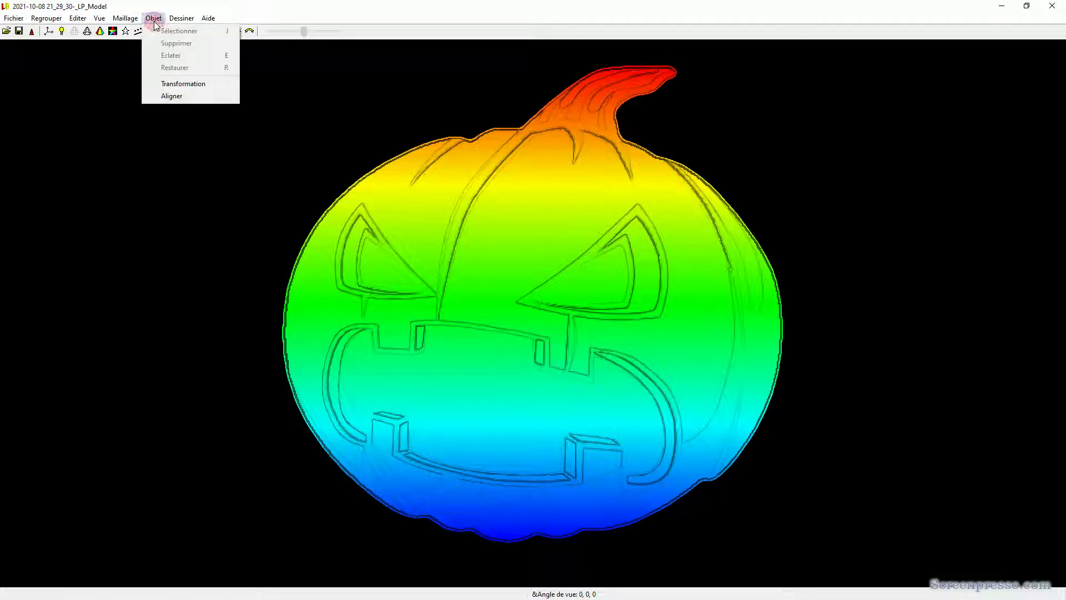
{"action": "left_click", "coordinate": [172, 85]}
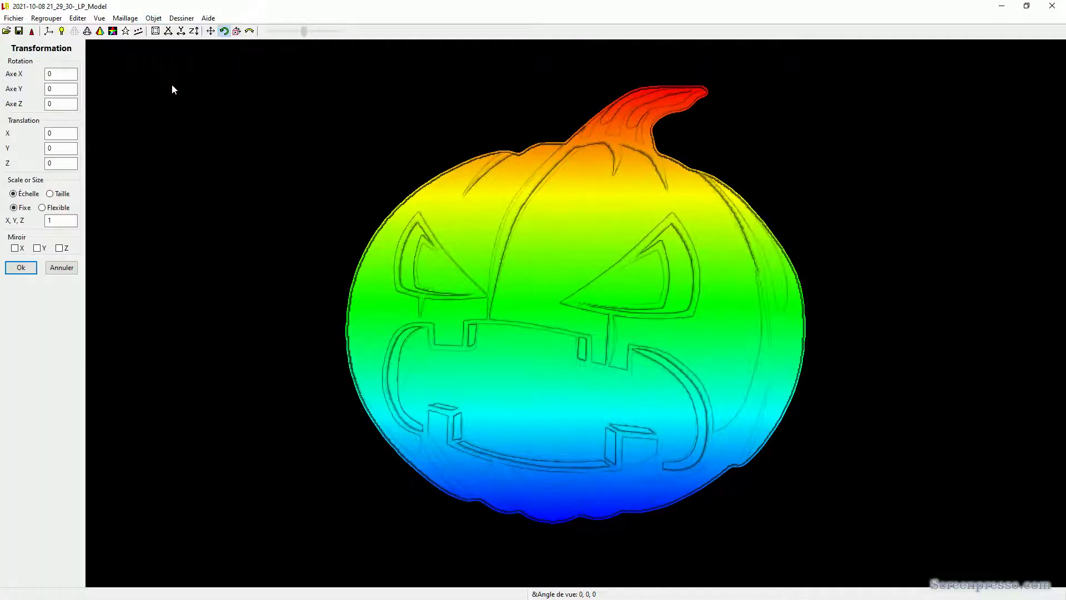
{"action": "left_click", "coordinate": [49, 193]}
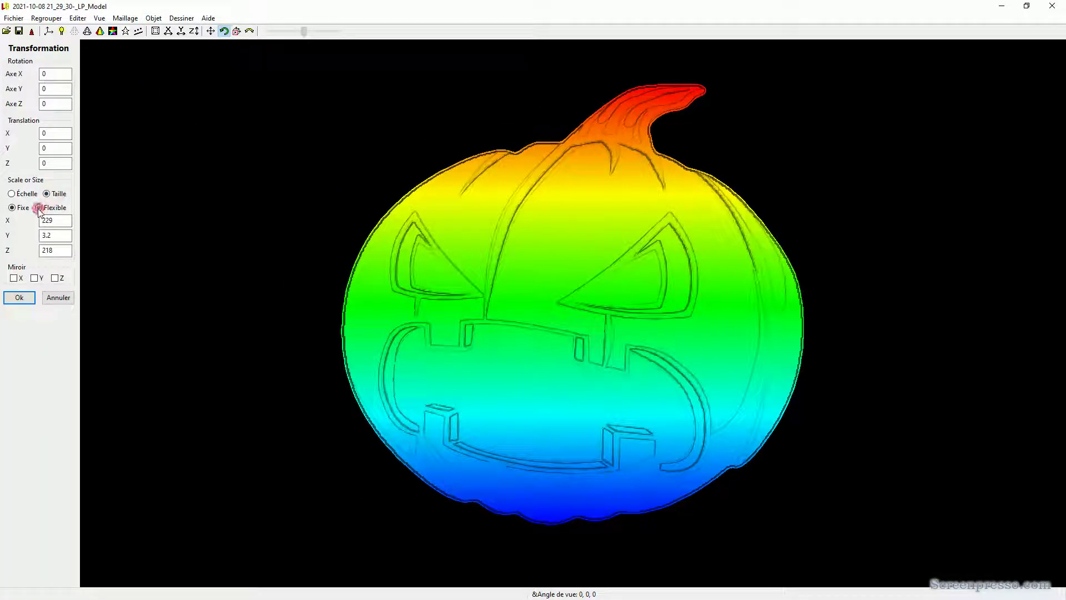
{"action": "left_click", "coordinate": [39, 207]}
Recheck the bounding dimensions of the mesh in the Lid window and return to the lithophane's transformation.
{"action": "key", "text": "super"}
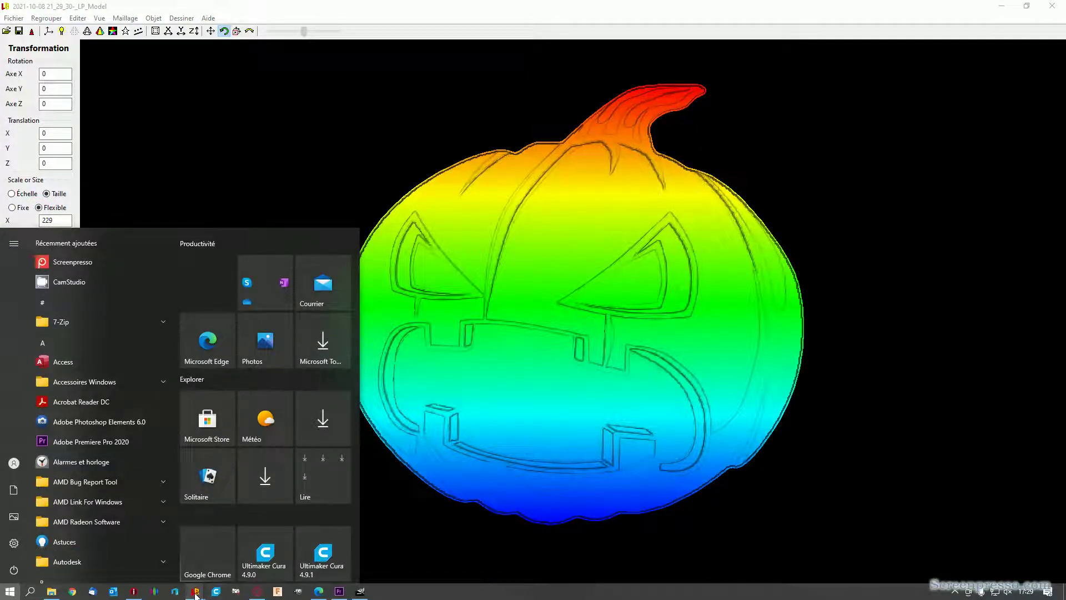
{"action": "mouse_move", "coordinate": [195, 591]}
{"action": "left_click", "coordinate": [276, 555]}
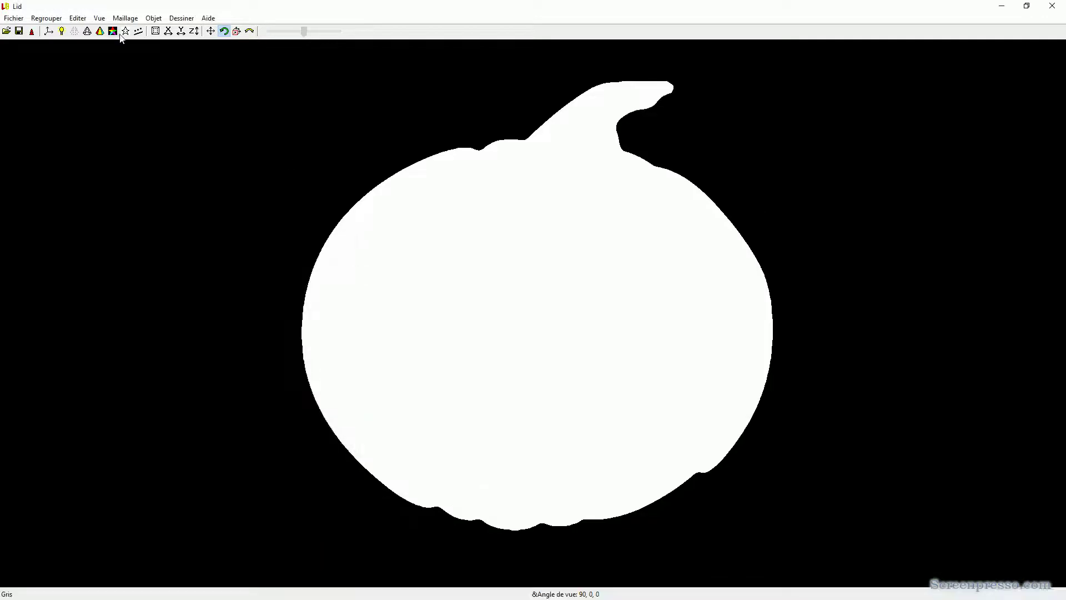
{"action": "left_click", "coordinate": [125, 18]}
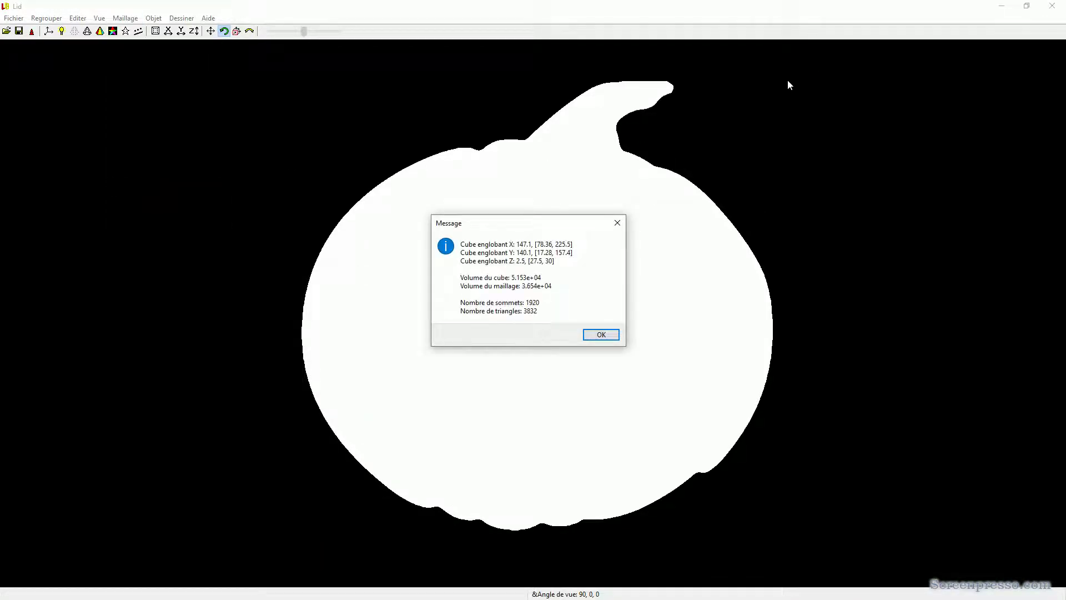
{"action": "key", "text": "super"}
{"action": "mouse_move", "coordinate": [196, 591]}
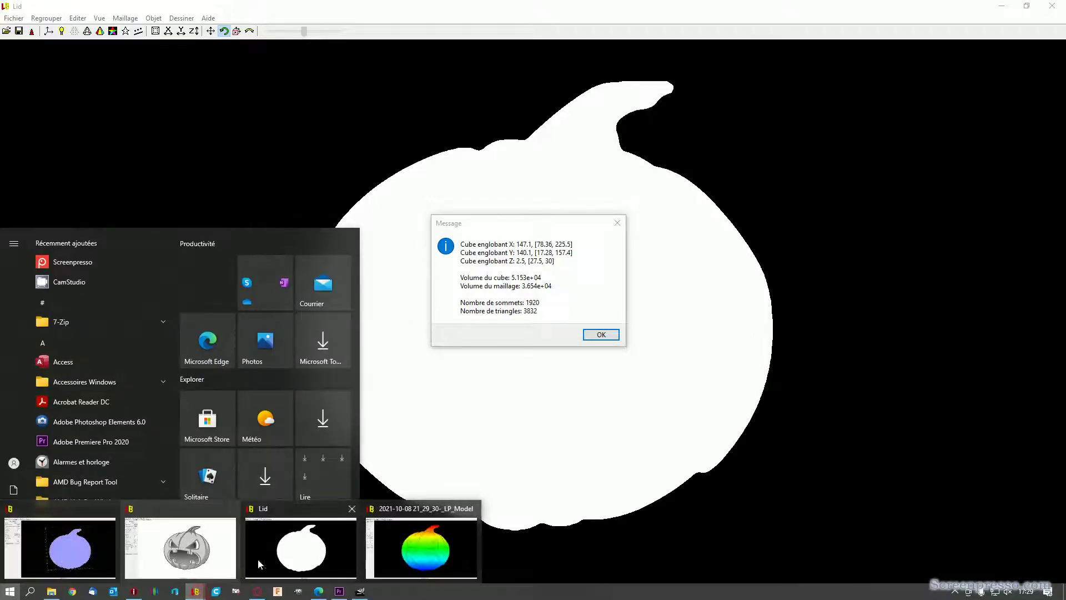
{"action": "left_click", "coordinate": [448, 529]}
Set the lithophane's size to 147.1 in X and 140.1 in Y.
{"action": "left_click_drag", "start_coordinate": [54, 221], "coordinate": [12, 224]}
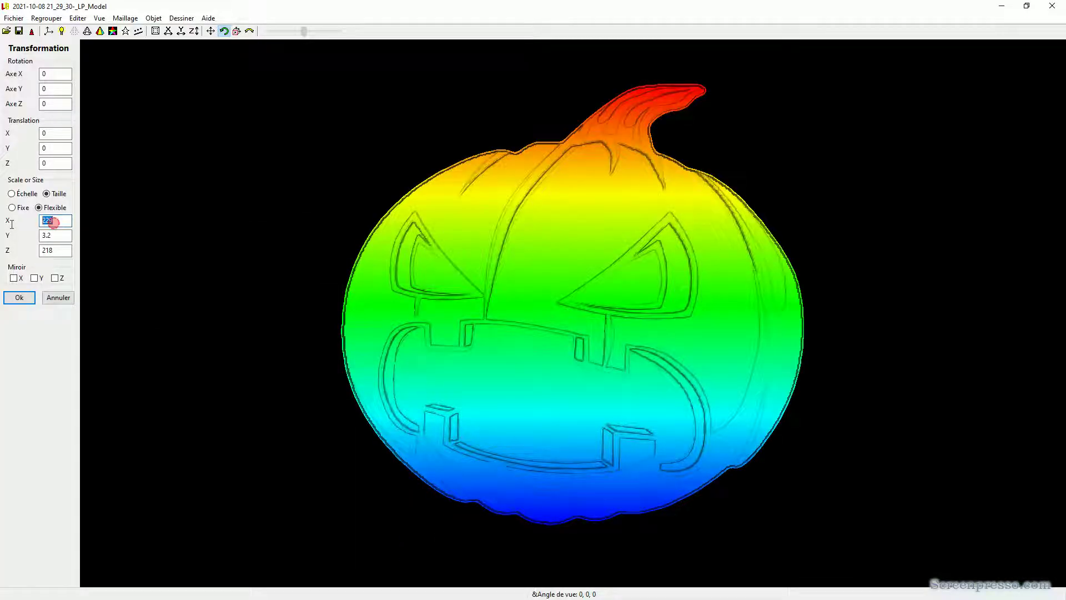
{"action": "type", "text": "147.1"}
{"action": "left_click_drag", "start_coordinate": [55, 236], "coordinate": [23, 242]}
{"action": "type", "text": "14"}
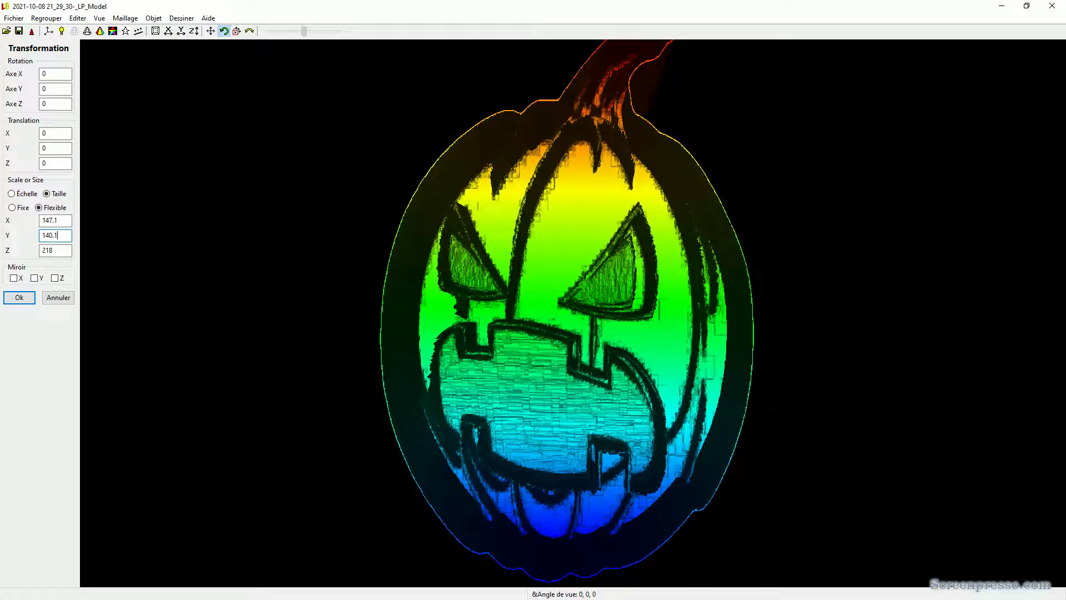
Set the lithophane's size to 140.1 in X, 3.2 in Y and 147.1 in Z.
{"action": "left_click_drag", "start_coordinate": [65, 221], "coordinate": [25, 231]}
{"action": "type", "text": "140"}
{"action": "key", "text": "Tab"}
{"action": "type", "text": "14"}
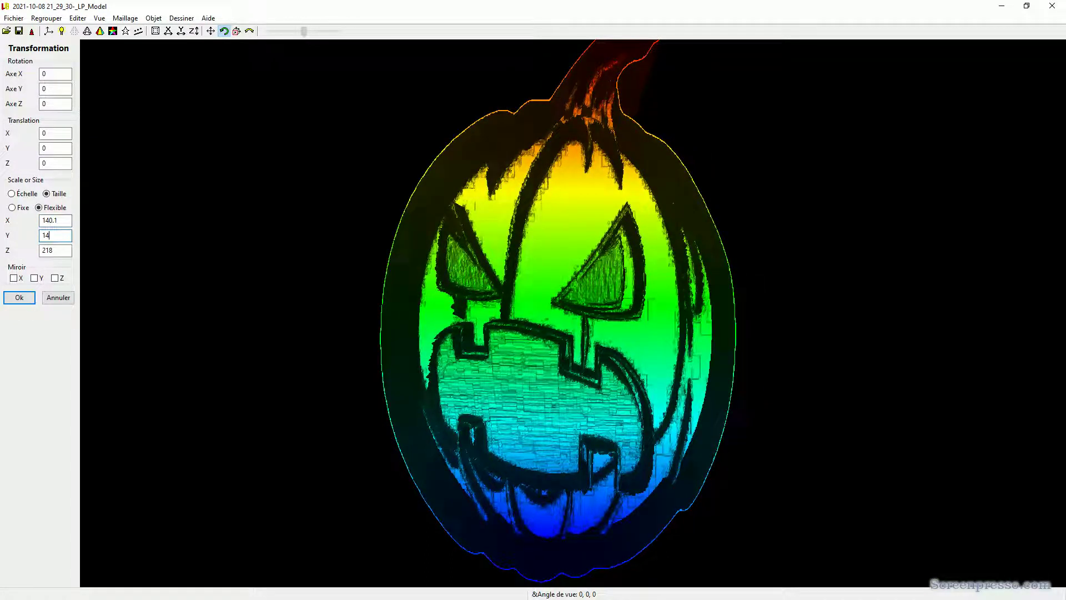
{"action": "type", "text": "7.1"}
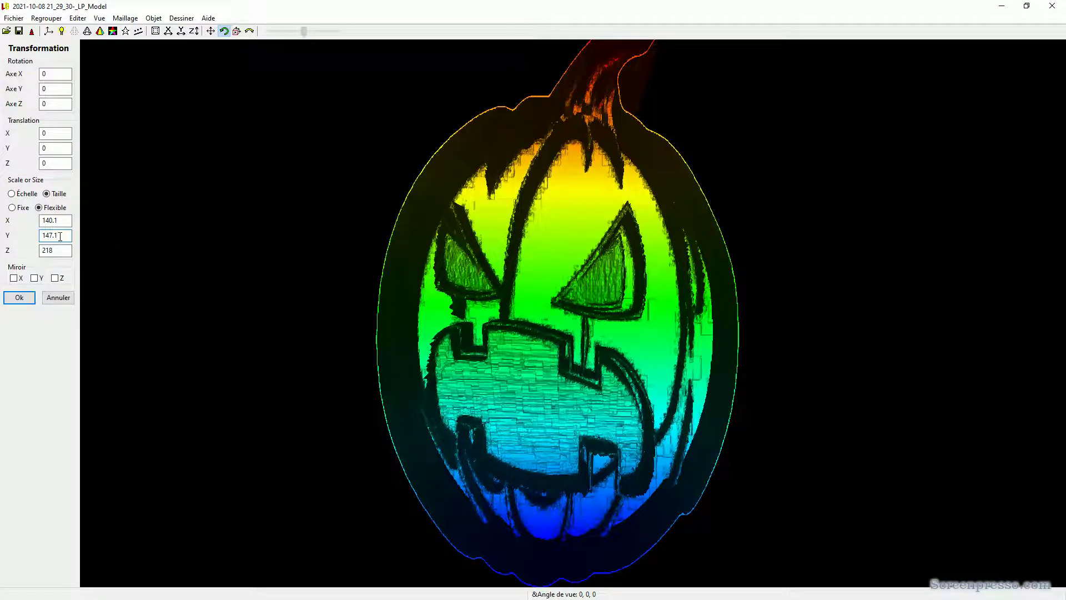
{"action": "left_click_drag", "start_coordinate": [60, 236], "coordinate": [28, 234]}
{"action": "type", "text": "3.2"}
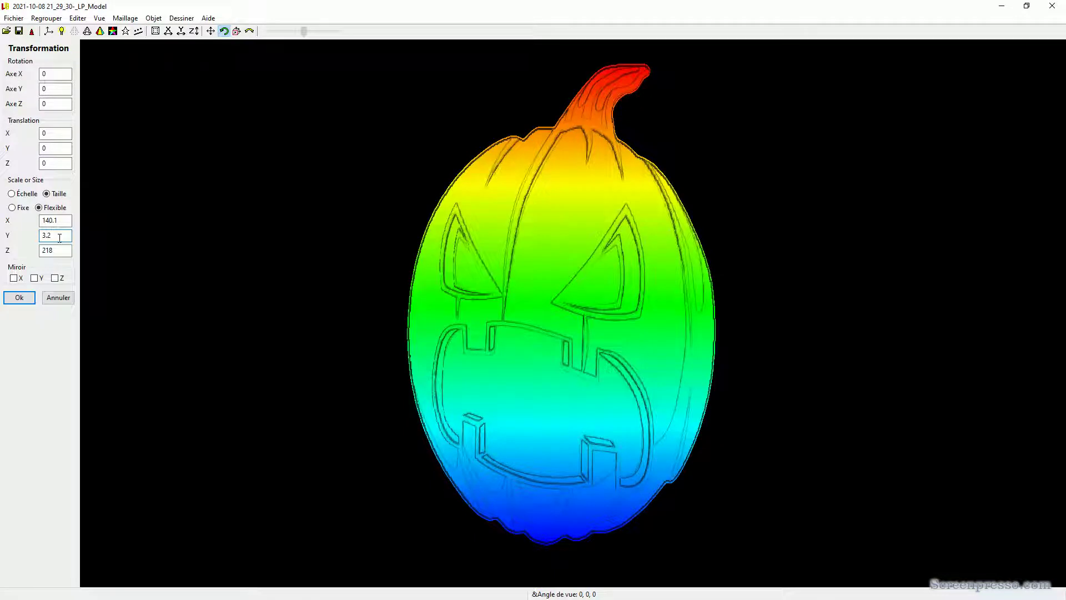
{"action": "double_click", "coordinate": [51, 250]}
{"action": "type", "text": "147.1"}
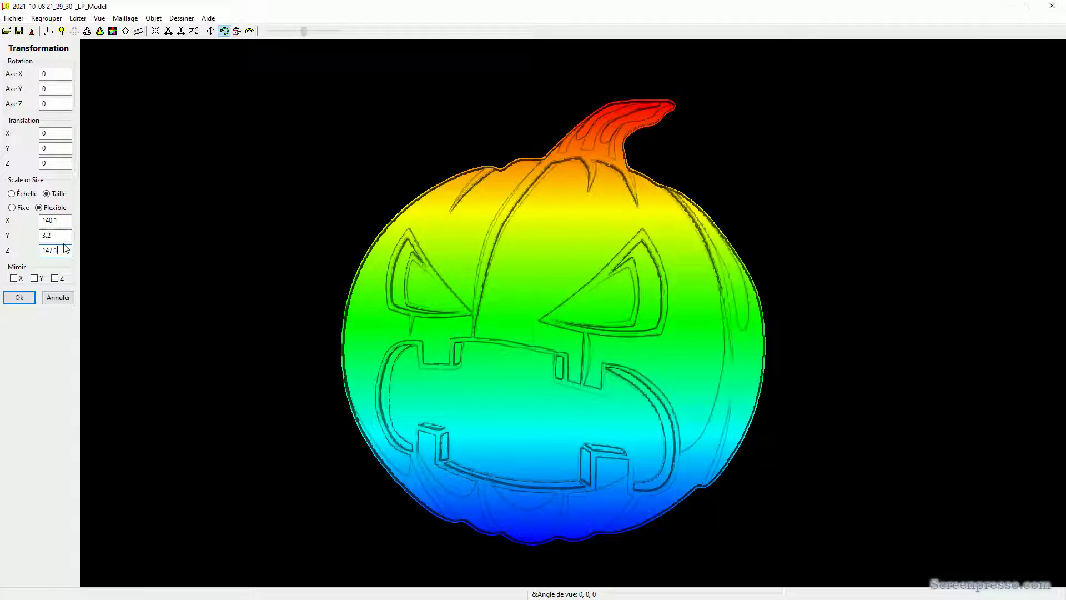
{"action": "left_click_drag", "start_coordinate": [372, 361], "coordinate": [412, 386]}
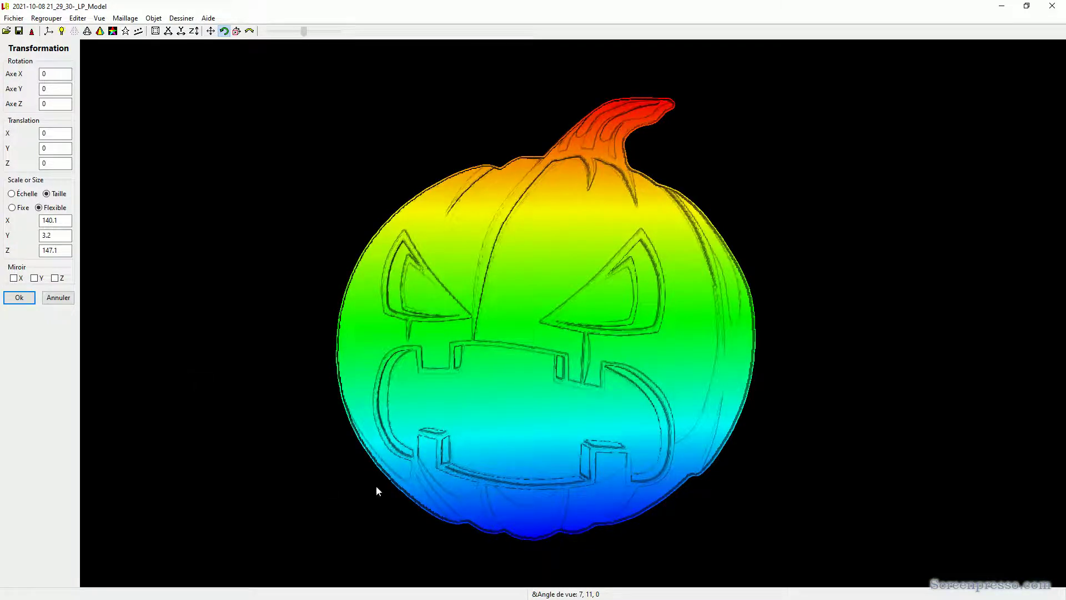
{"action": "left_click_drag", "start_coordinate": [376, 488], "coordinate": [498, 281]}
{"action": "left_click_drag", "start_coordinate": [300, 335], "coordinate": [231, 442]}
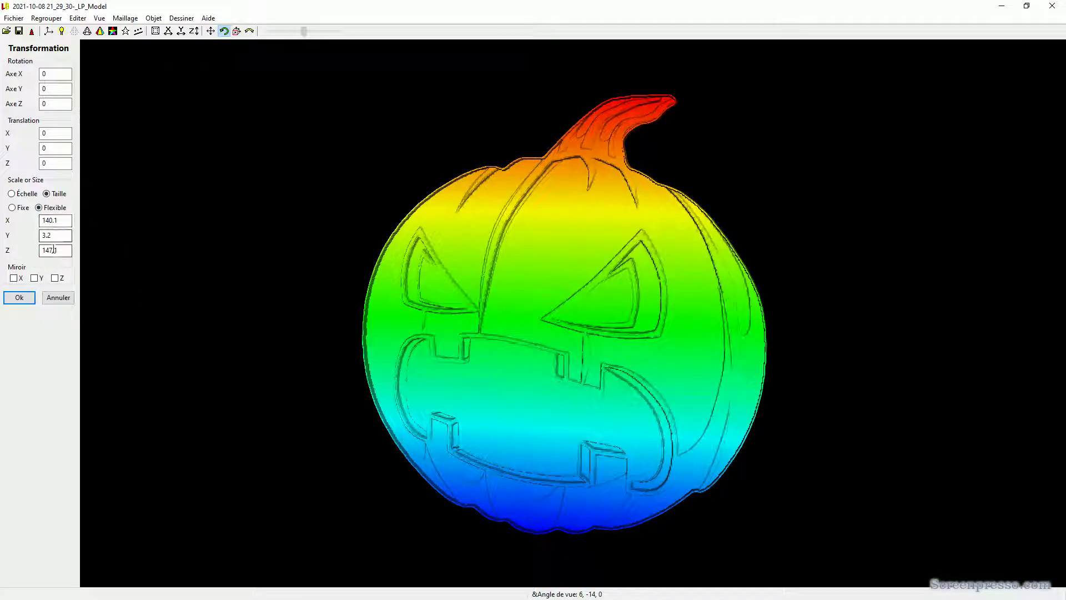
{"action": "left_click_drag", "start_coordinate": [435, 317], "coordinate": [377, 299]}
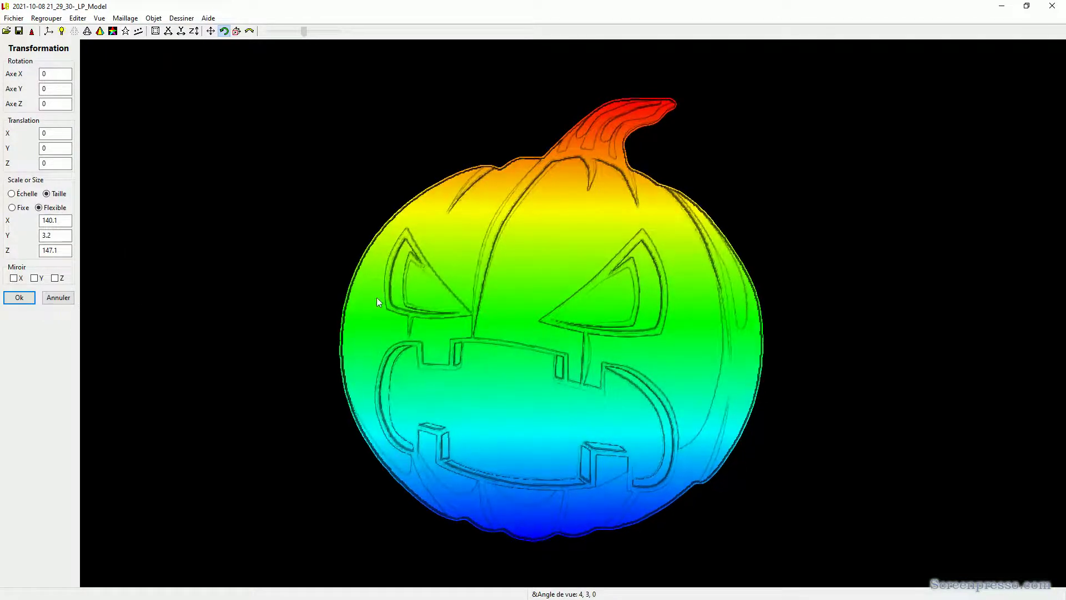
{"action": "mouse_move", "coordinate": [580, 278]}
{"action": "left_mouse_down"}
{"action": "mouse_move", "coordinate": [593, 271]}
{"action": "mouse_move", "coordinate": [576, 276]}
{"action": "left_mouse_up"}
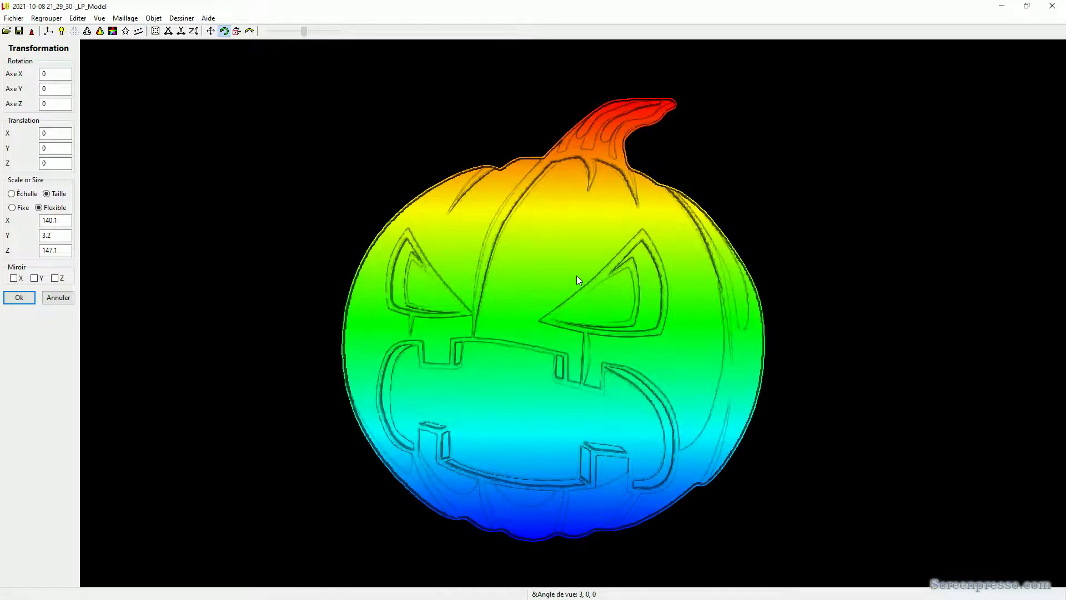
{"action": "mouse_move", "coordinate": [517, 248]}
{"action": "left_mouse_down"}
{"action": "mouse_move", "coordinate": [532, 218]}
{"action": "mouse_move", "coordinate": [521, 252]}
{"action": "left_mouse_up"}
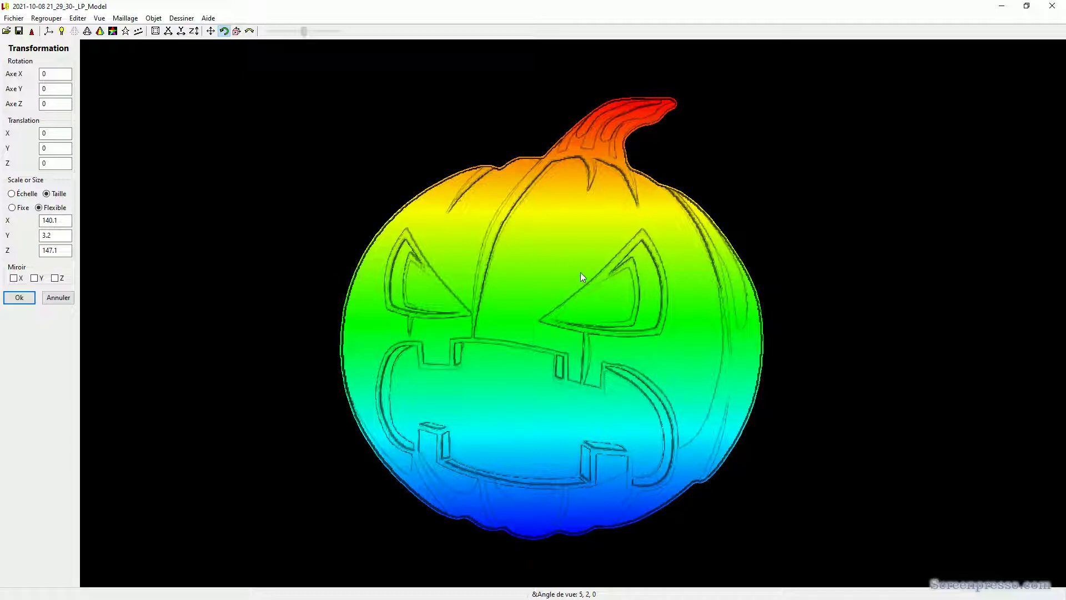
Reduce the lithophane's size slightly to 140 in X and 147 in Z.
{"action": "left_click", "coordinate": [51, 220]}
{"action": "left_click_drag", "start_coordinate": [66, 220], "coordinate": [53, 221]}
{"action": "key", "text": "Delete"}
{"action": "left_click", "coordinate": [64, 251]}
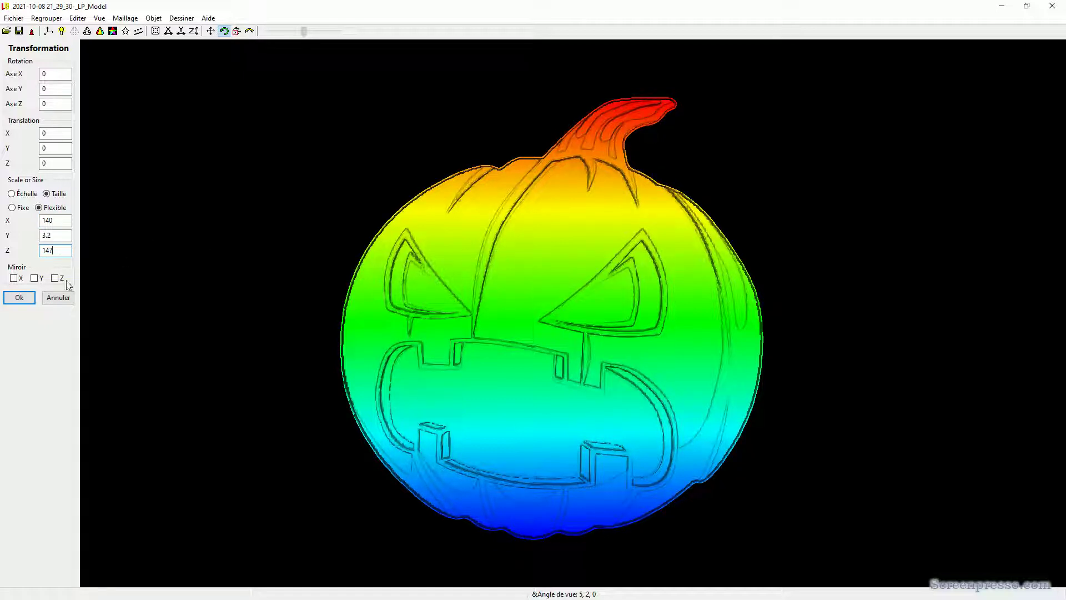
{"action": "left_click", "coordinate": [13, 17]}
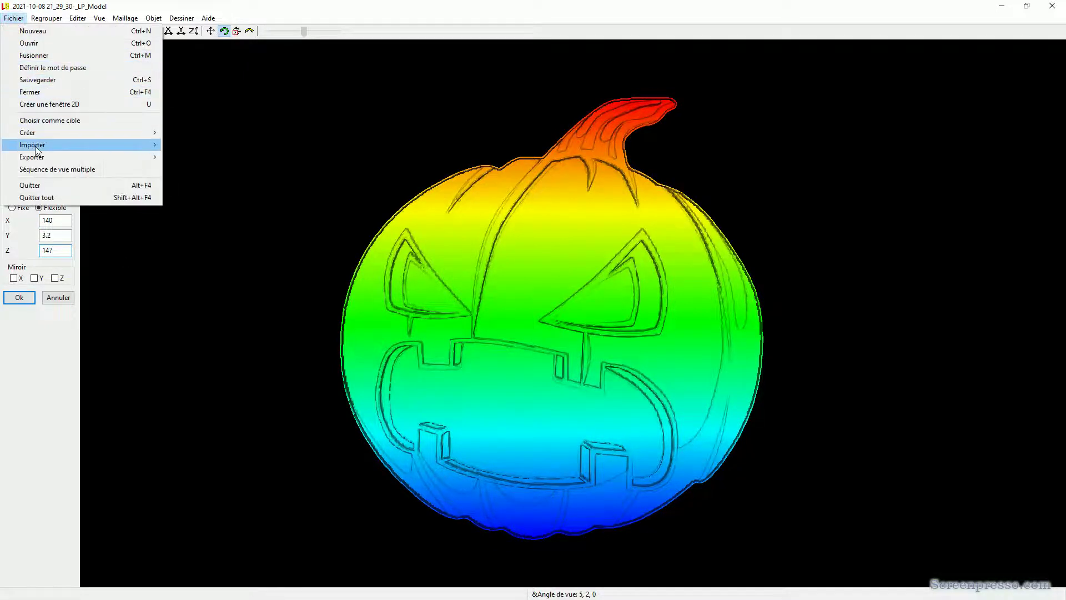
{"action": "mouse_move", "coordinate": [148, 157]}
{"action": "left_click", "coordinate": [188, 230]}
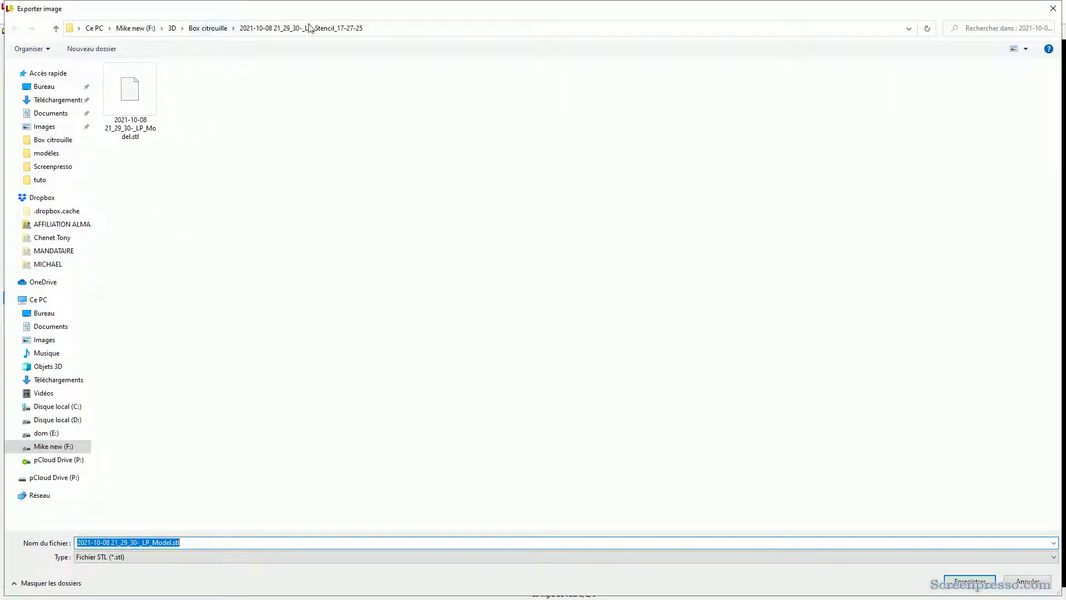
{"action": "left_click", "coordinate": [208, 28]}
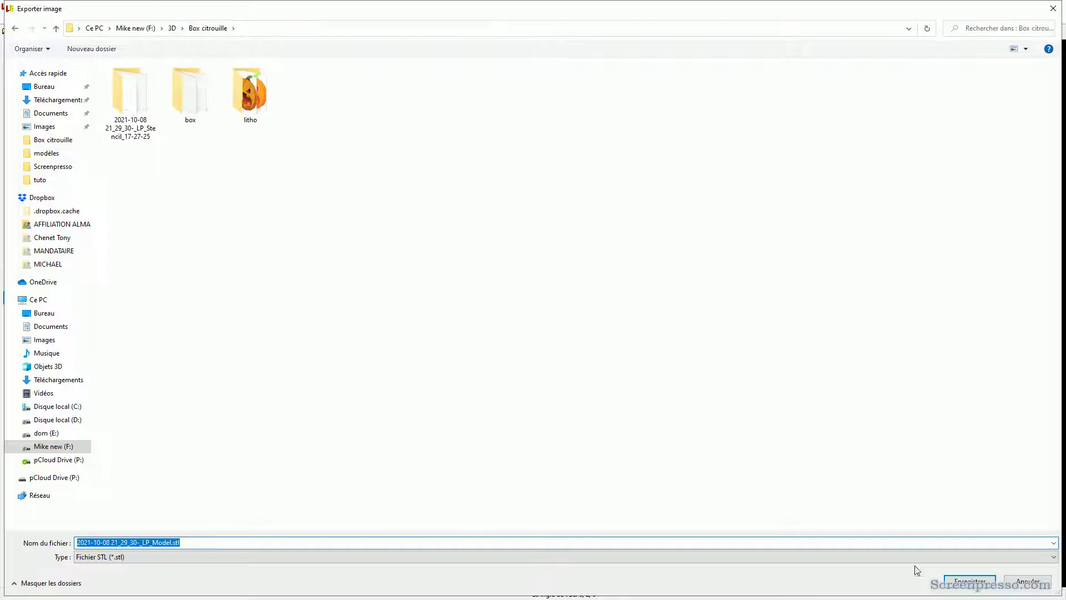
{"action": "left_click", "coordinate": [970, 581]}
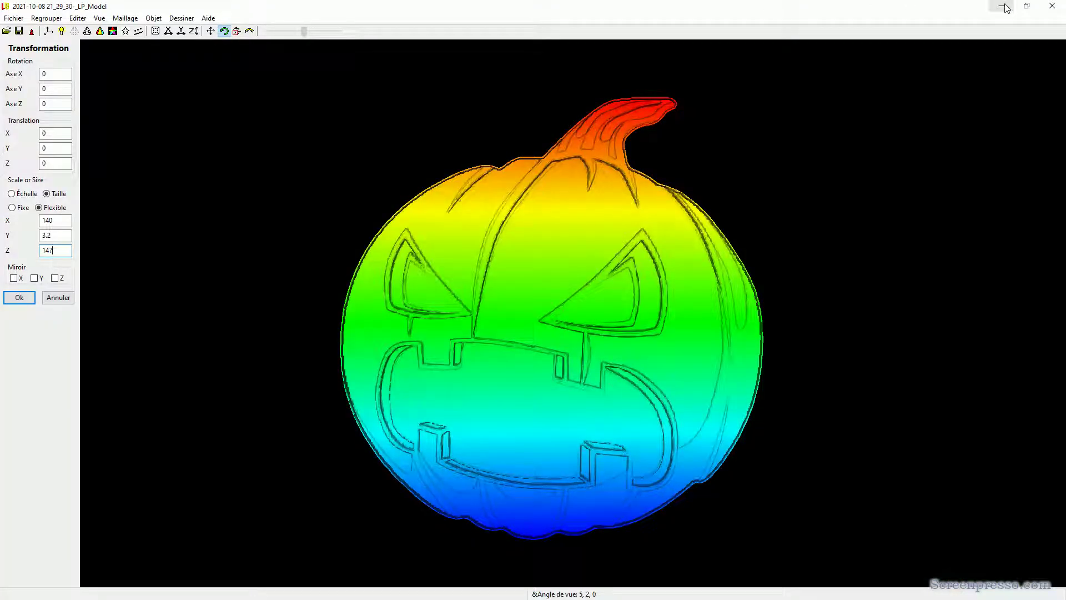
{"action": "key", "text": "super"}
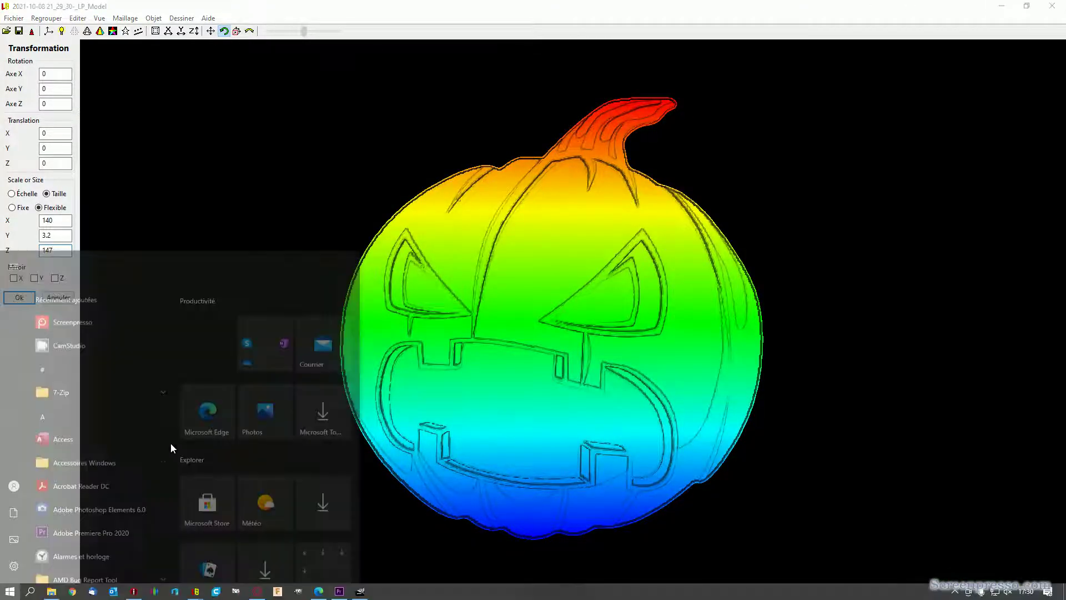
{"action": "left_click", "coordinate": [43, 591]}
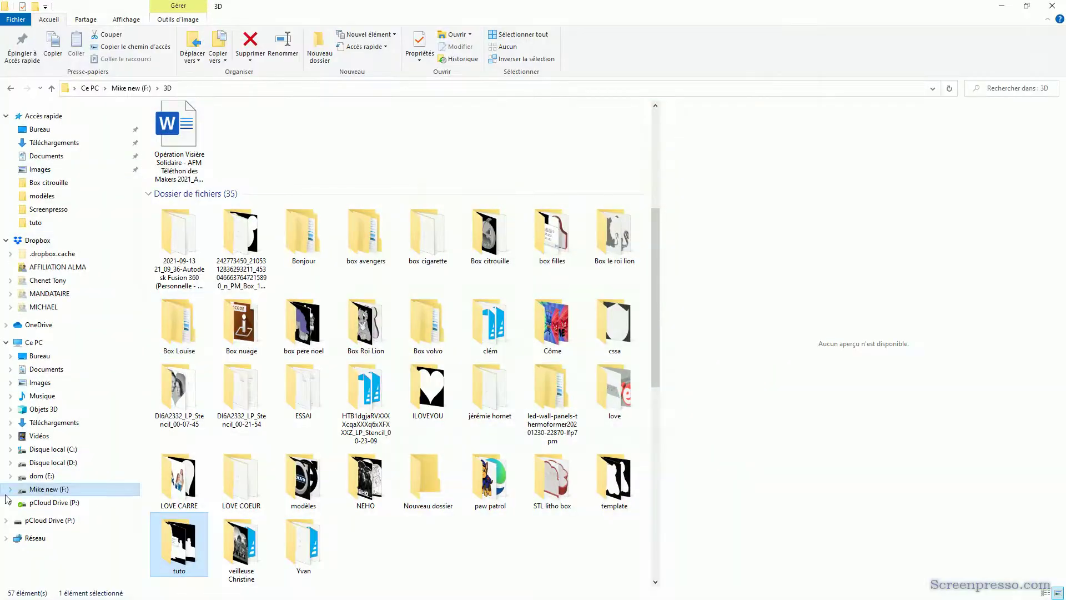
{"action": "left_click", "coordinate": [49, 489]}
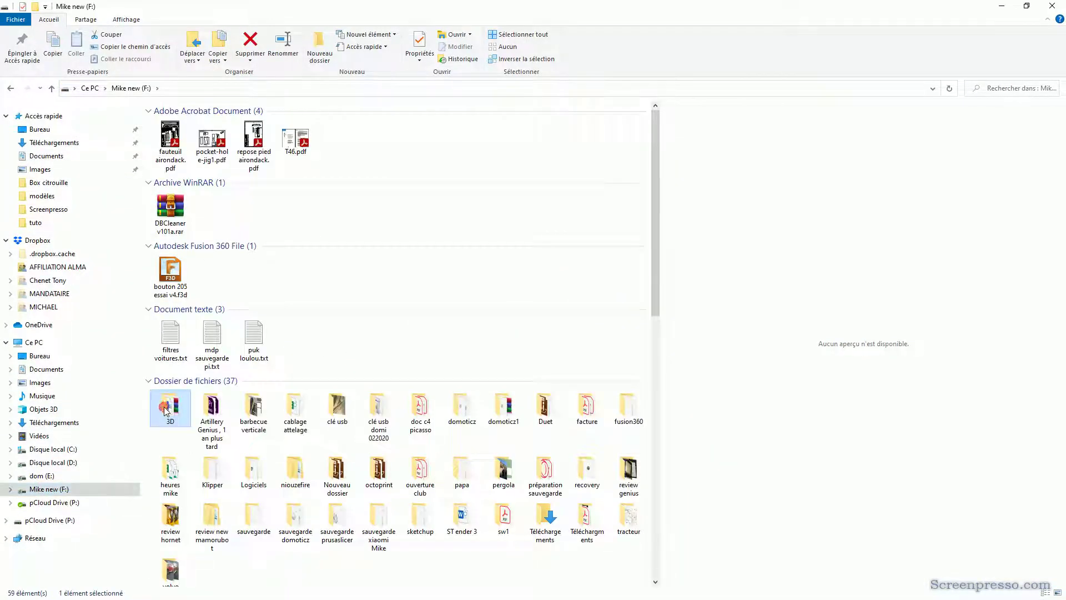
{"action": "double_click", "coordinate": [171, 408]}
{"action": "double_click", "coordinate": [476, 449]}
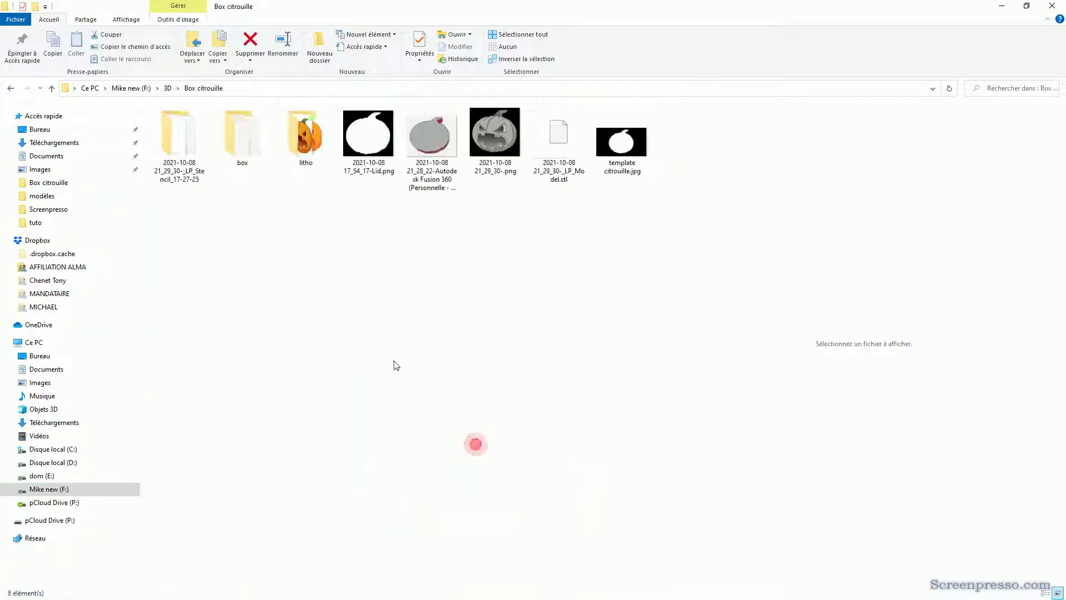
{"action": "double_click", "coordinate": [554, 143]}
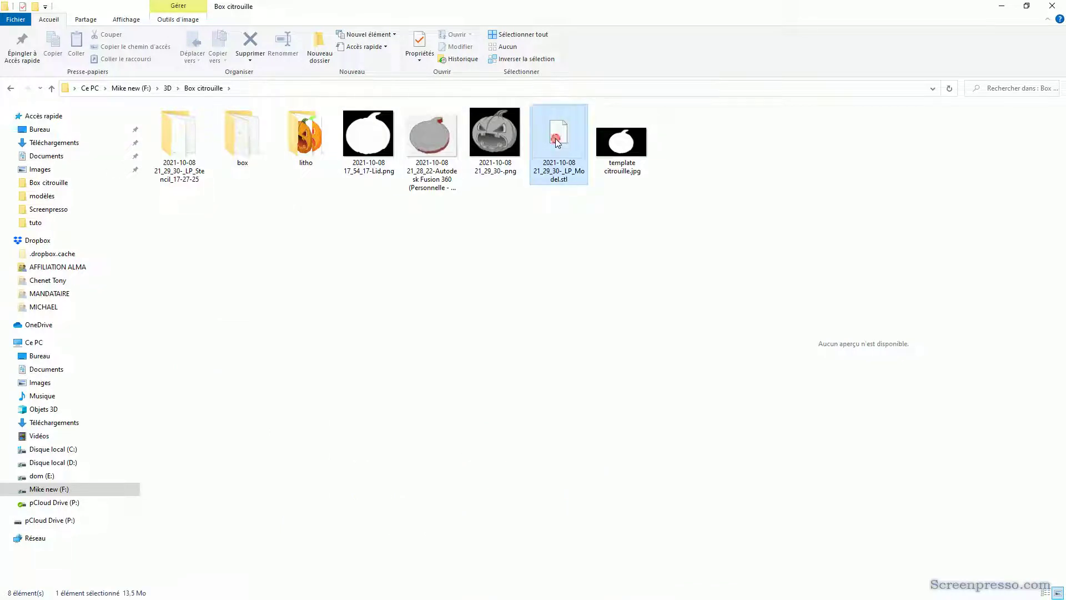
{"action": "left_click", "coordinate": [225, 109]}
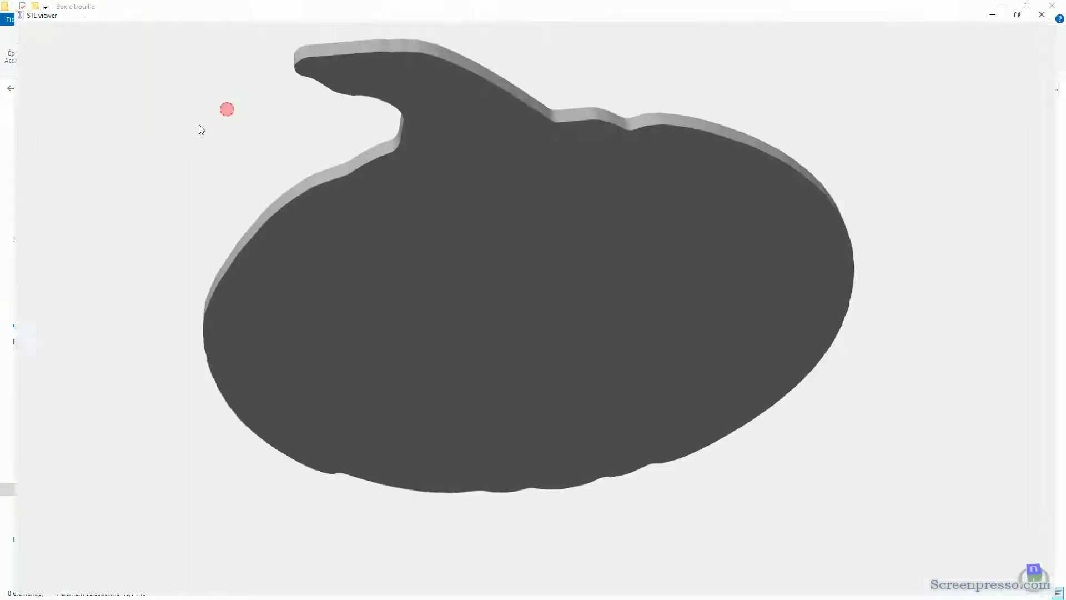
{"action": "left_click_drag", "start_coordinate": [493, 262], "coordinate": [276, 245]}
{"action": "right_click_drag", "start_coordinate": [276, 245], "coordinate": [296, 209]}
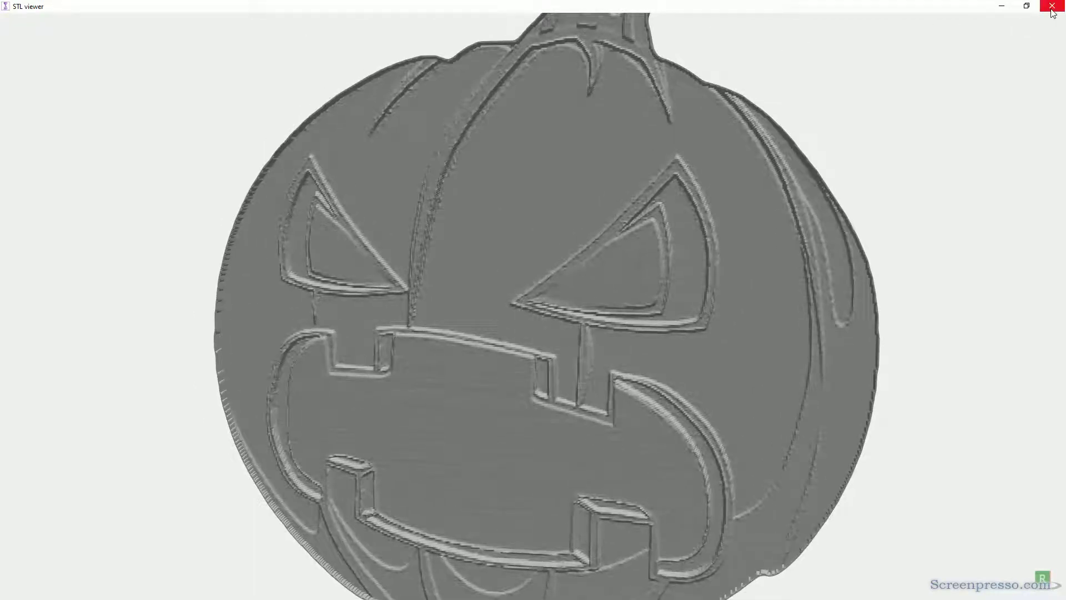
{"action": "left_click", "coordinate": [1002, 6]}
{"action": "left_click", "coordinate": [1000, 7]}
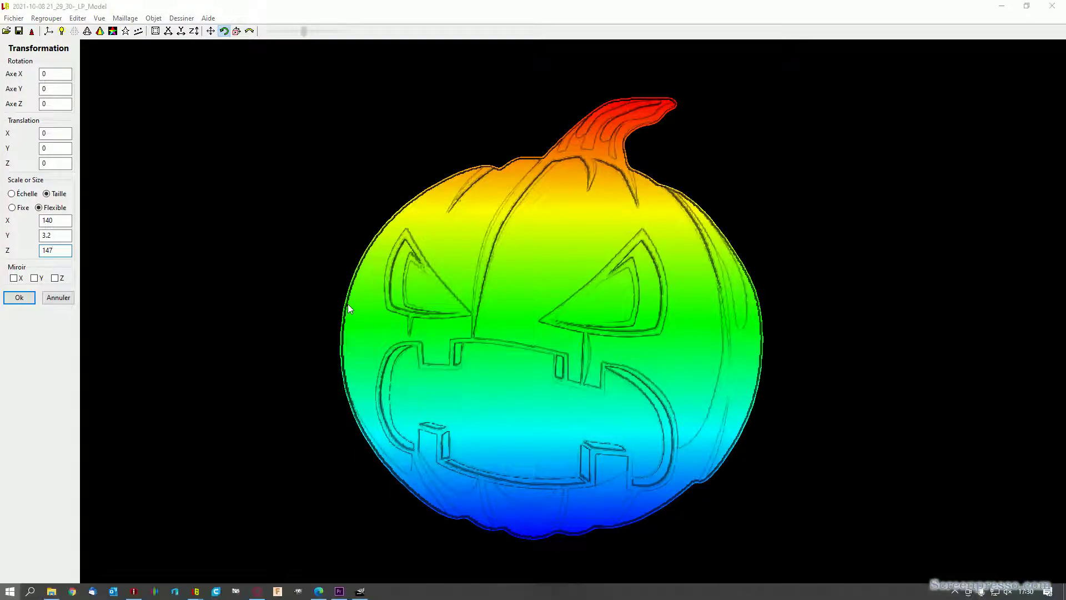
{"action": "left_click", "coordinate": [10, 594]}
{"action": "left_click", "coordinate": [133, 594]}
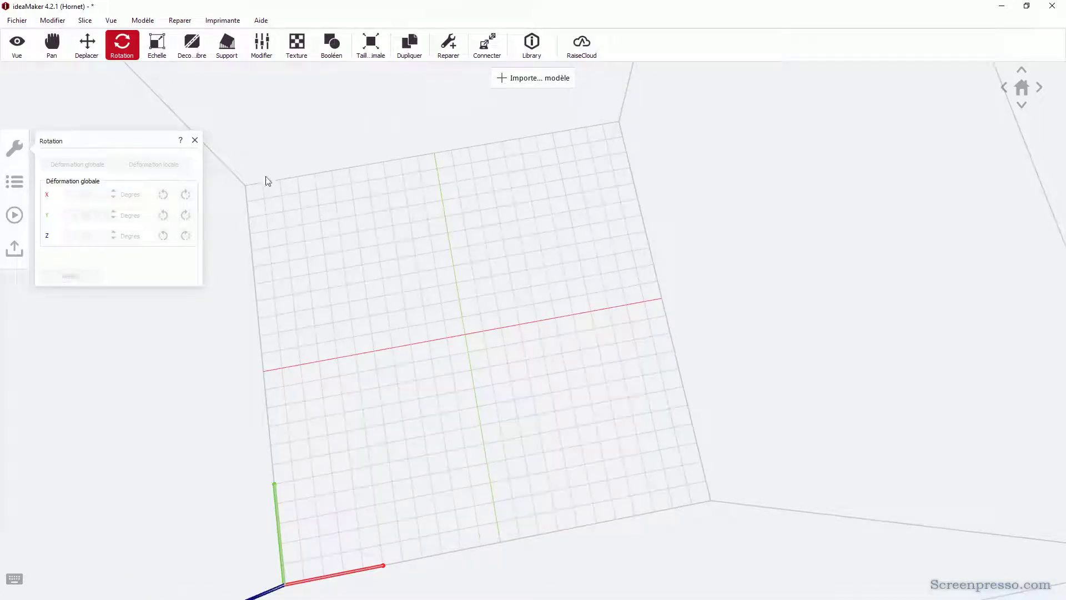
{"action": "left_click", "coordinate": [518, 78]}
{"action": "left_click", "coordinate": [1002, 6]}
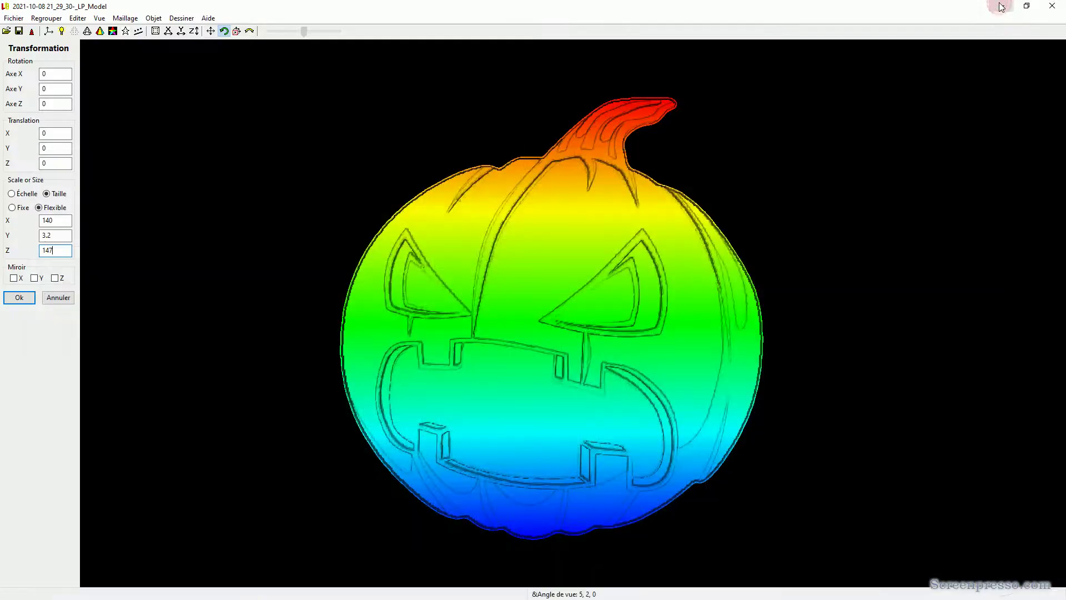
Close the resized lithophane model's window.
{"action": "left_click_drag", "start_coordinate": [452, 253], "coordinate": [526, 538]}
{"action": "left_click_drag", "start_coordinate": [534, 451], "coordinate": [509, 542]}
{"action": "left_click_drag", "start_coordinate": [498, 343], "coordinate": [557, 501]}
{"action": "left_click_drag", "start_coordinate": [487, 254], "coordinate": [549, 344]}
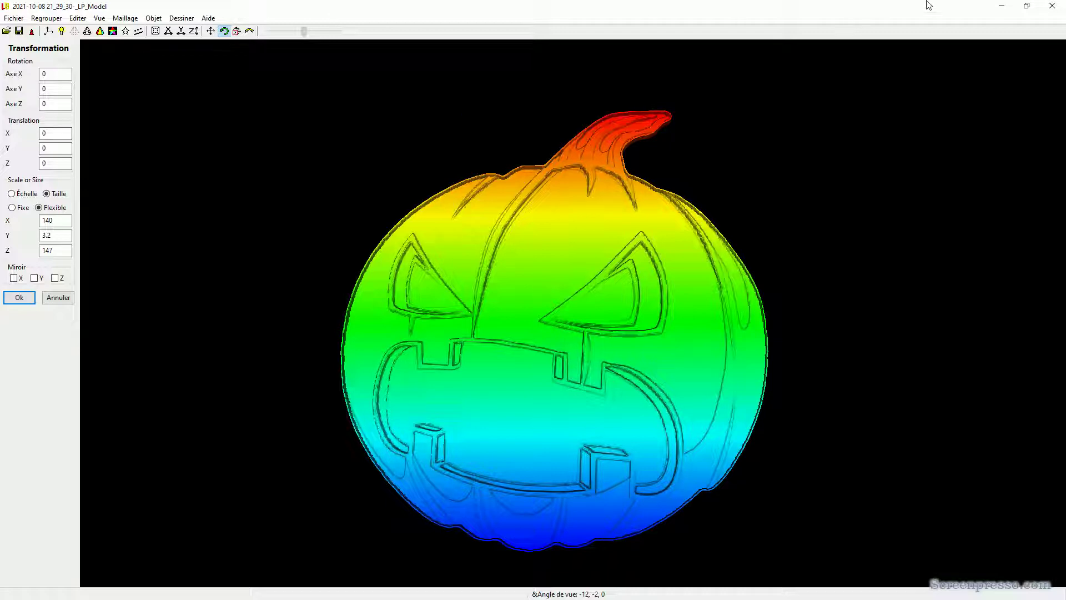
{"action": "left_click", "coordinate": [1051, 8]}
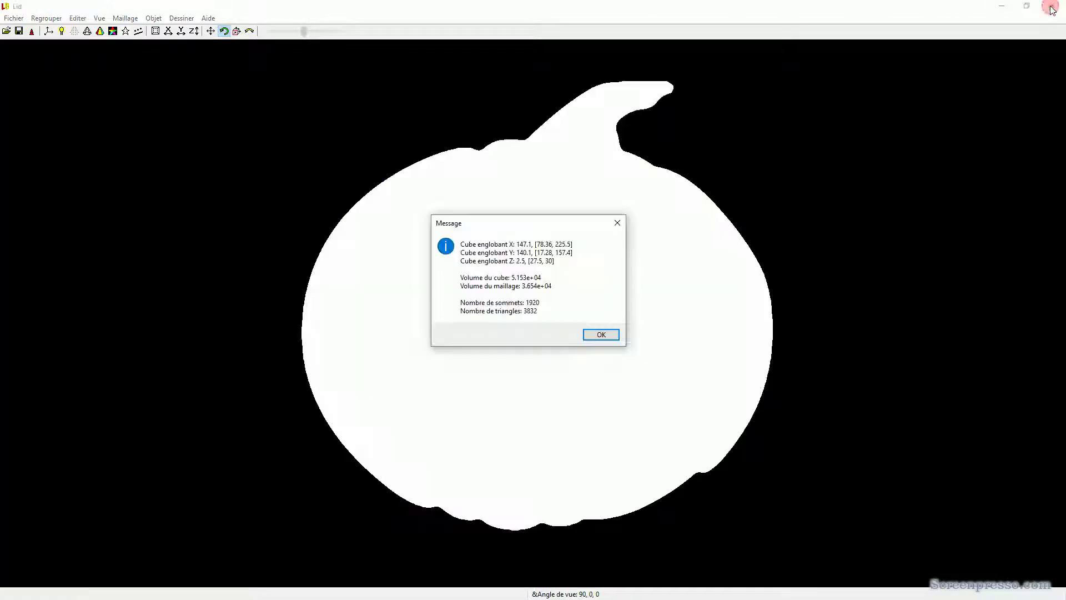
Dismiss the pumpkin lid's bounding-box dimensions message and return to the box settings.
{"action": "left_click", "coordinate": [614, 334]}
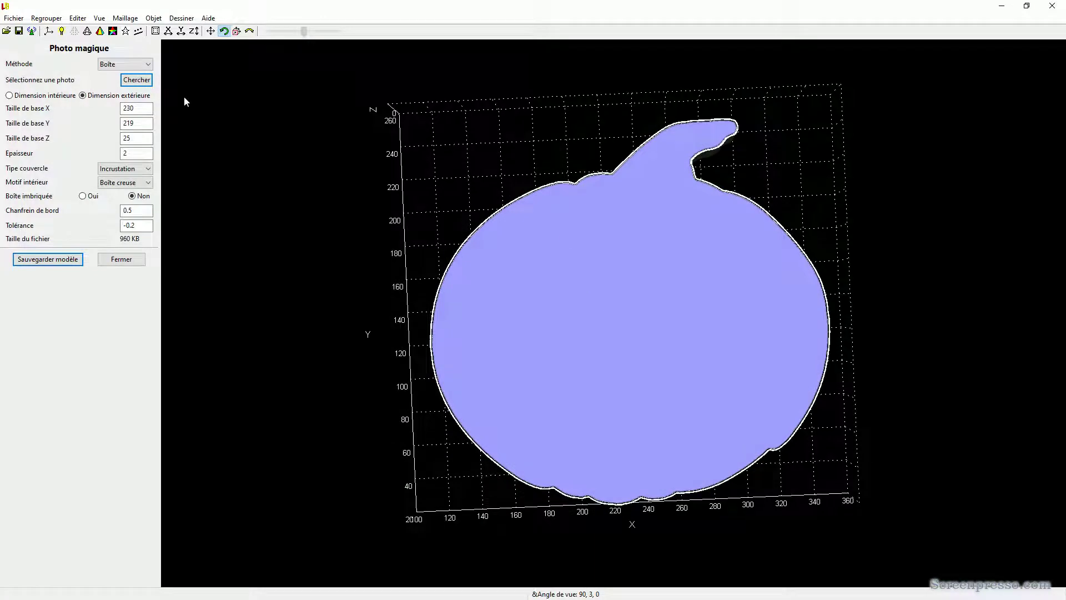
Browse the template and modèles folders and try to load a lion cub picture from modèles as the box photo.
{"action": "left_click", "coordinate": [137, 80]}
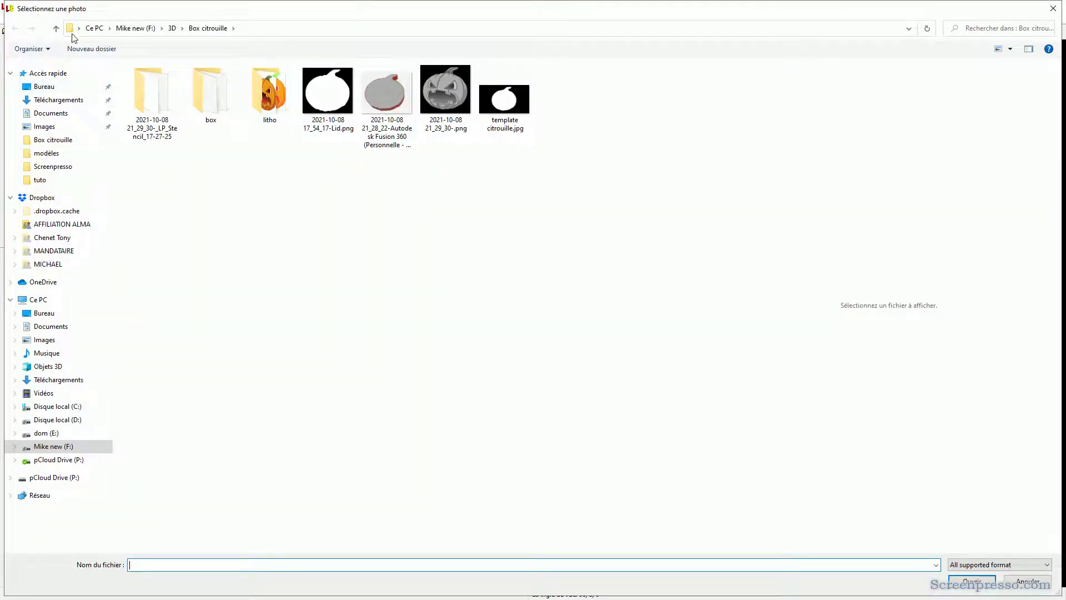
{"action": "left_click", "coordinate": [55, 30]}
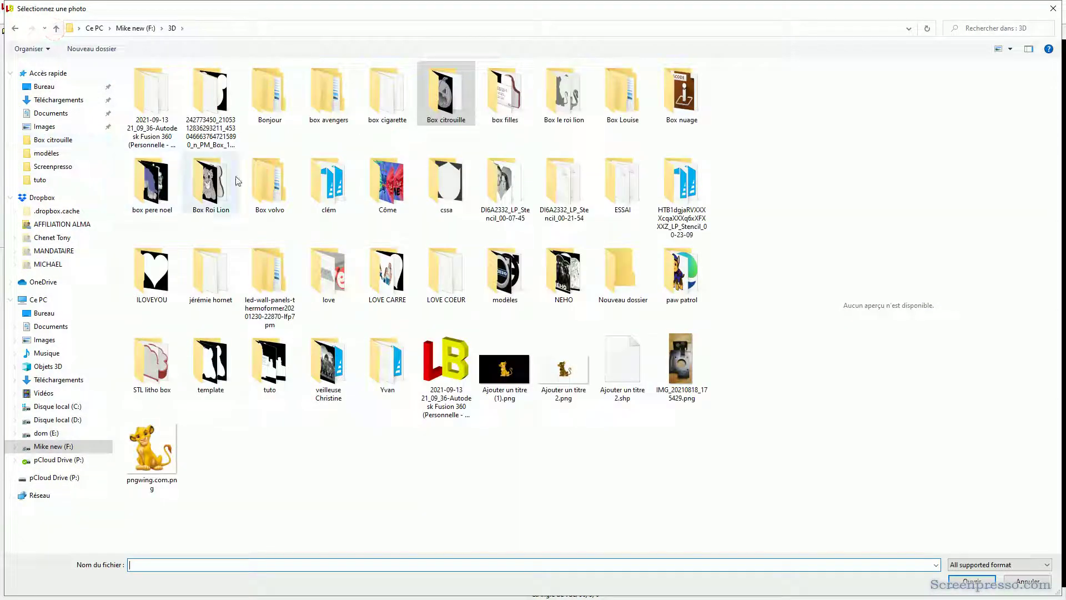
{"action": "double_click", "coordinate": [218, 364]}
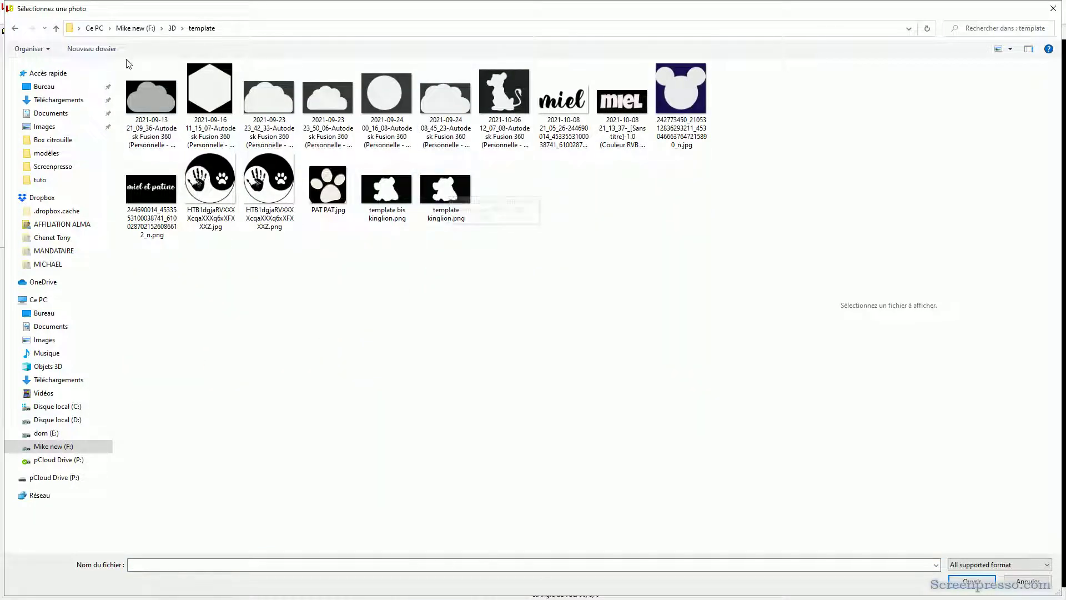
{"action": "left_click", "coordinate": [55, 28]}
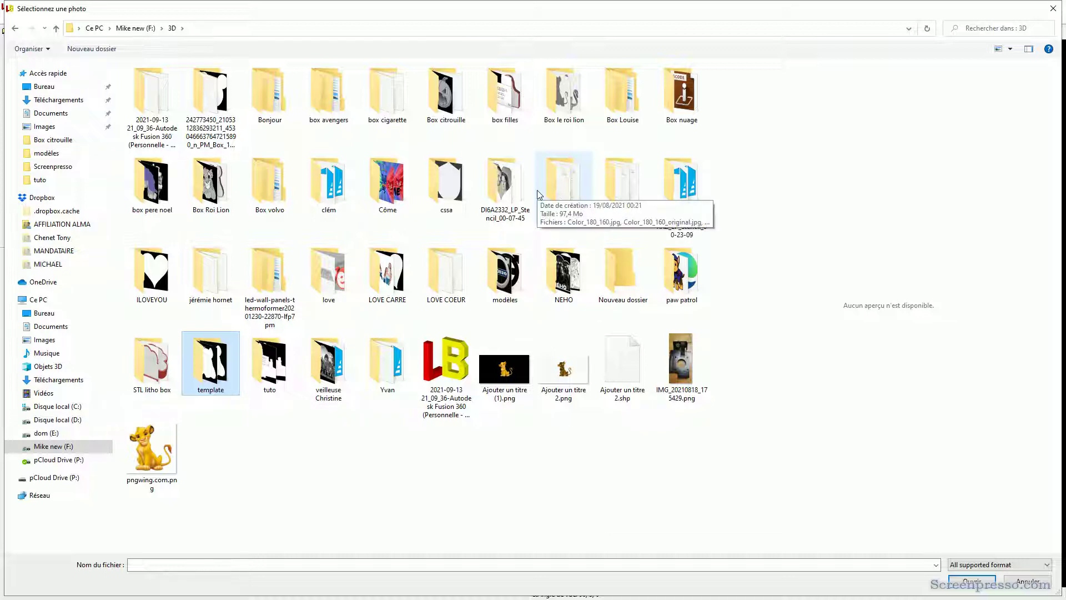
{"action": "left_click", "coordinate": [505, 259]}
{"action": "double_click", "coordinate": [505, 259]}
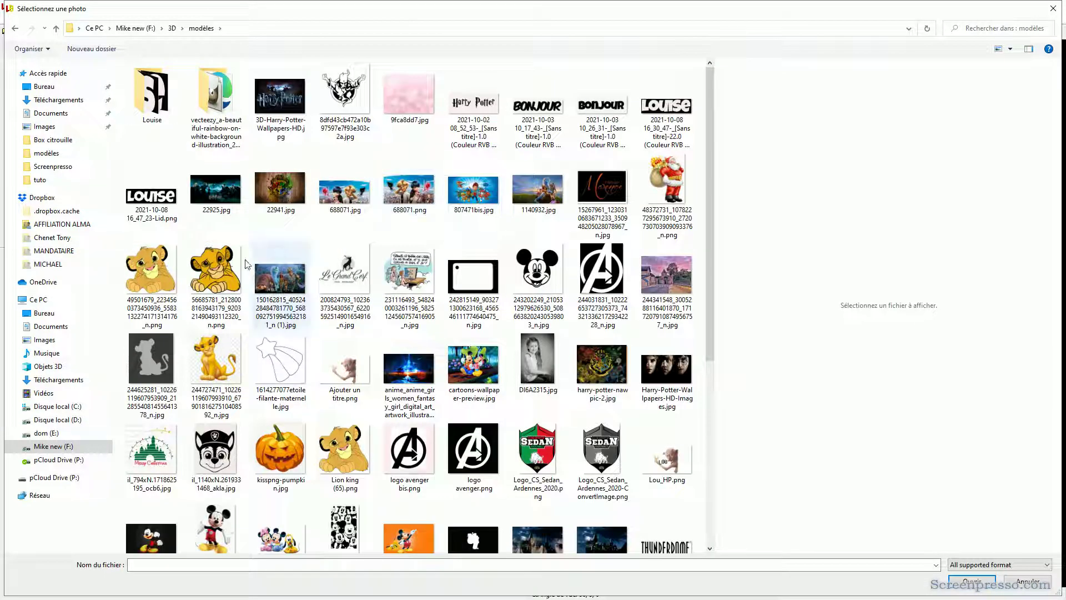
{"action": "double_click", "coordinate": [198, 272]}
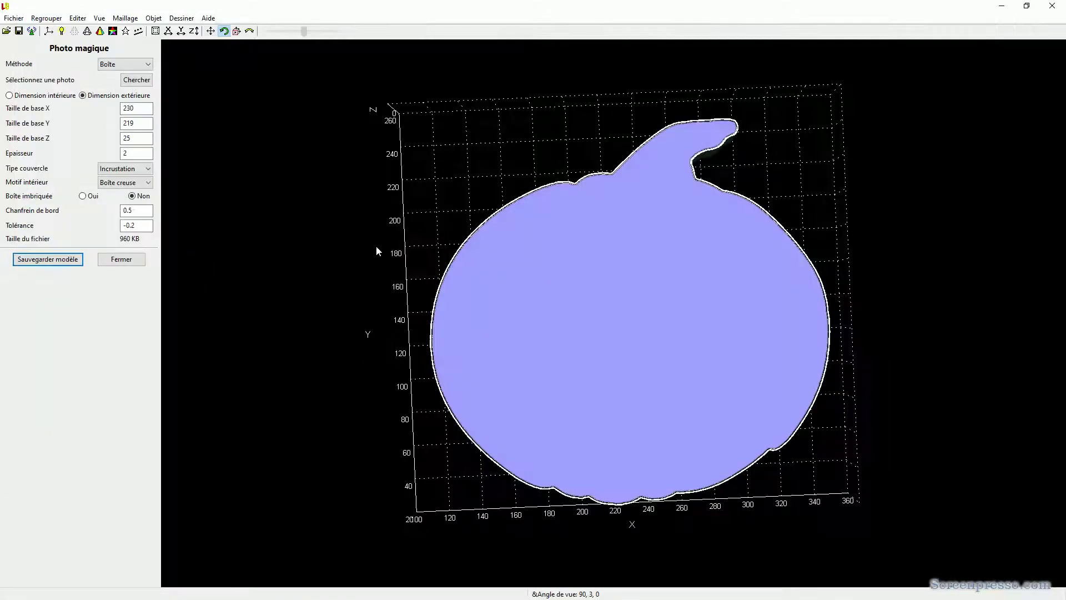
Load template kinglion.png from the 3D template folder as the box photo and examine the generated shape.
{"action": "left_click", "coordinate": [136, 80]}
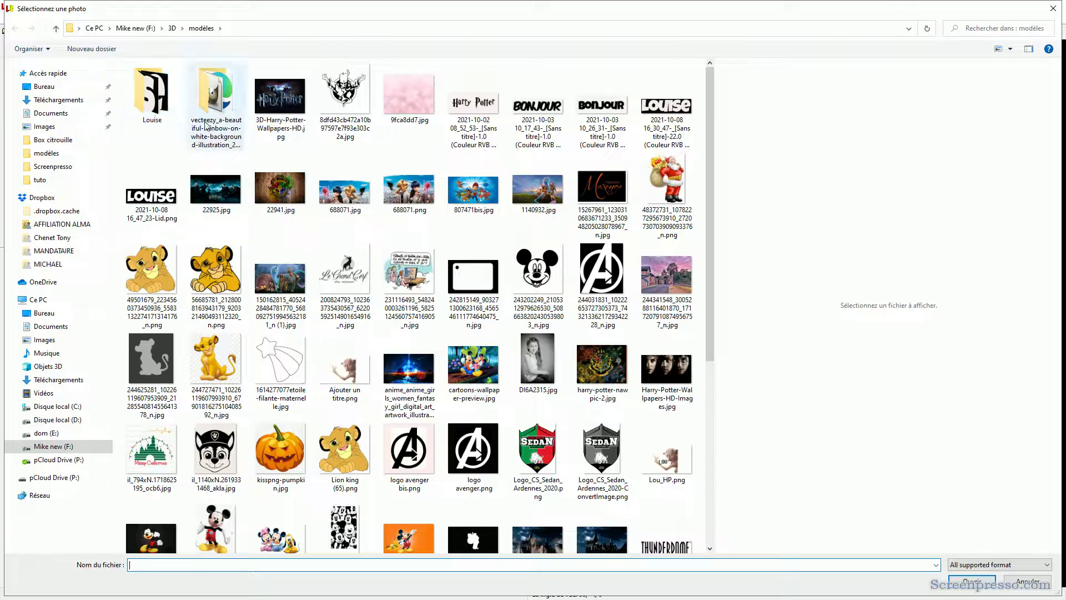
{"action": "left_click", "coordinate": [56, 28]}
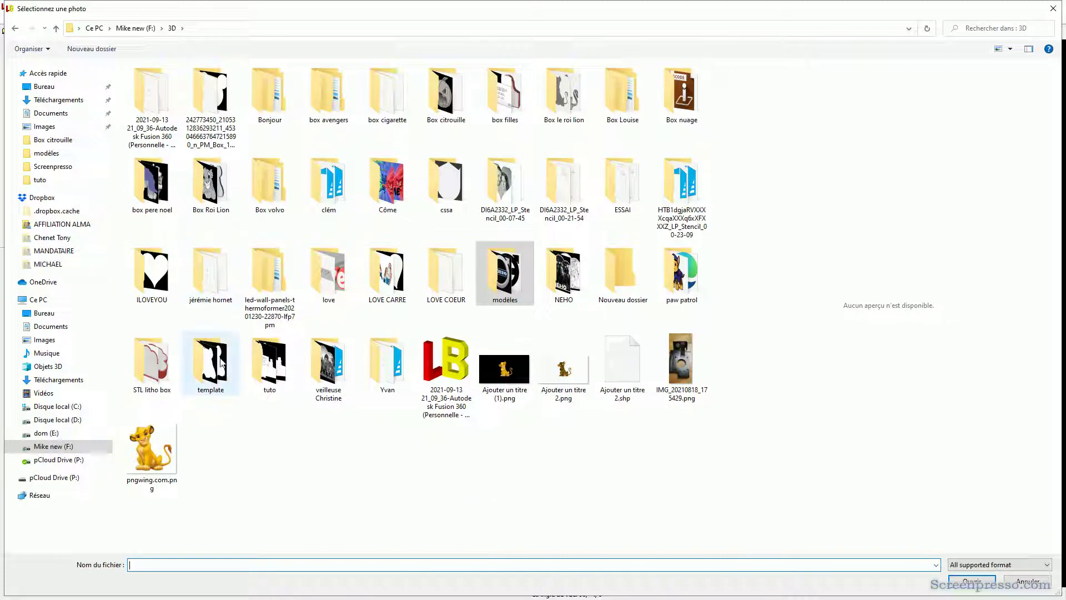
{"action": "double_click", "coordinate": [259, 363]}
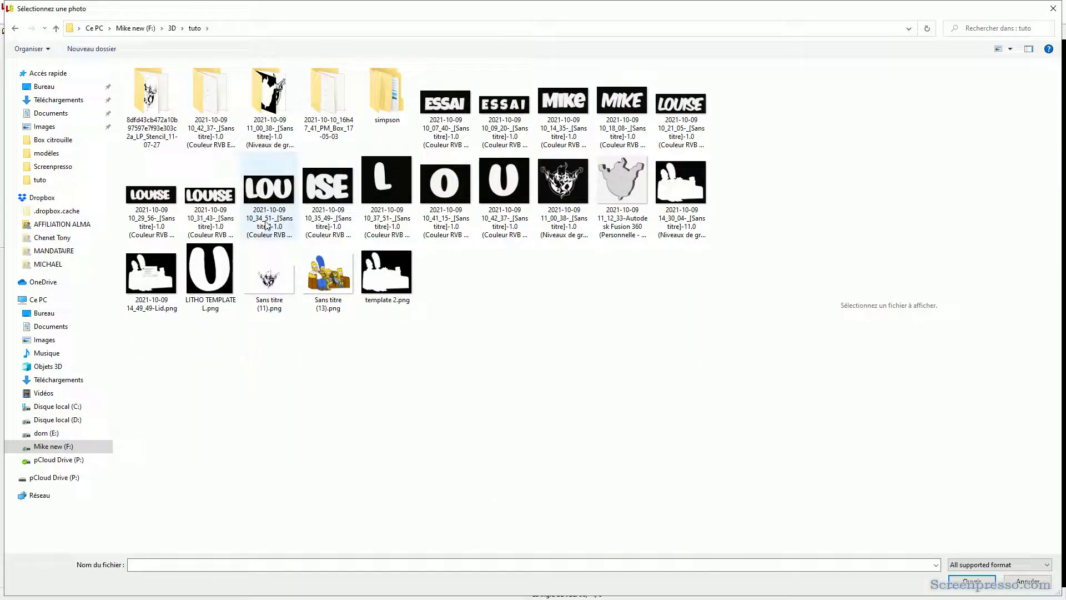
{"action": "left_click", "coordinate": [56, 28]}
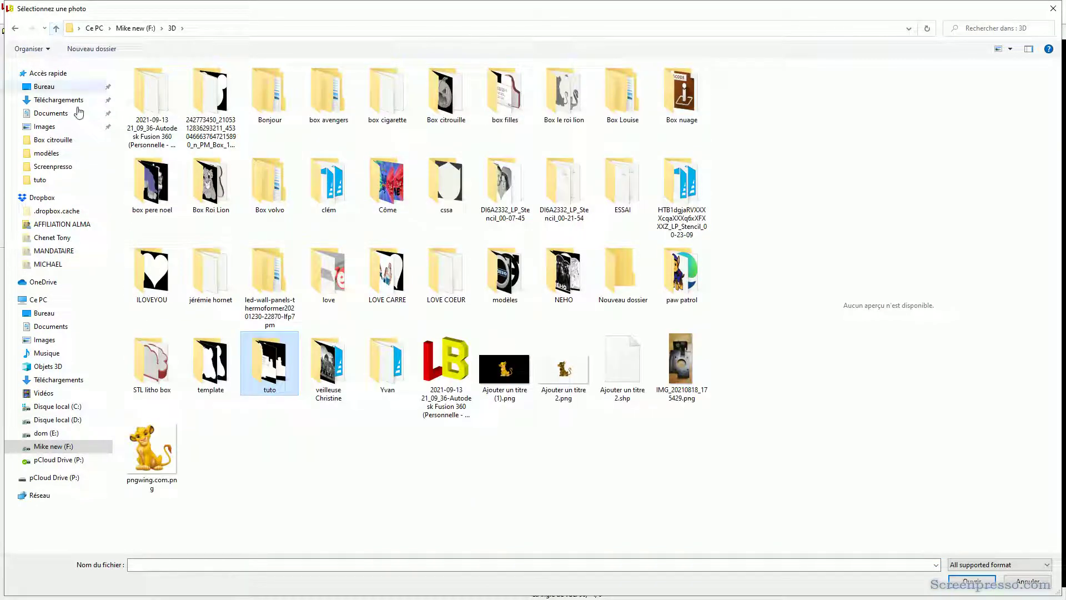
{"action": "double_click", "coordinate": [205, 362]}
{"action": "left_click", "coordinate": [433, 186]}
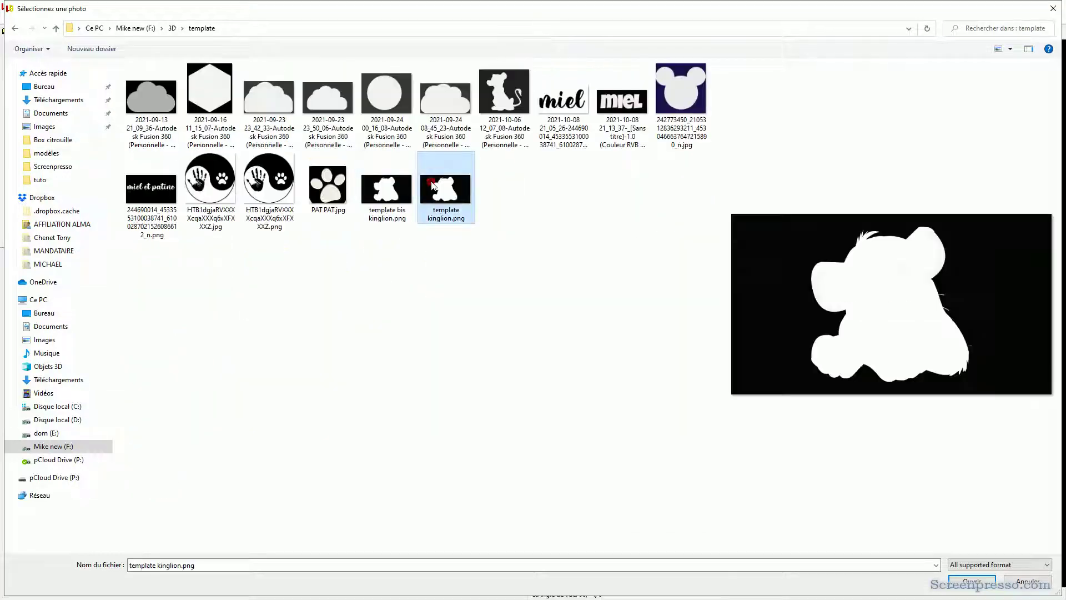
{"action": "double_click", "coordinate": [432, 185]}
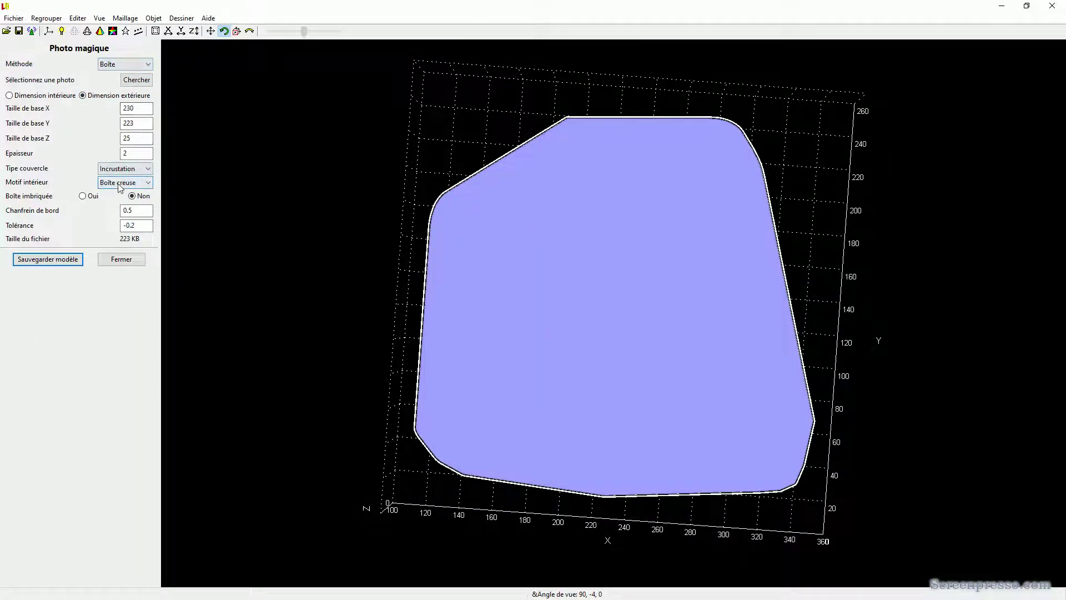
{"action": "left_click_drag", "start_coordinate": [438, 271], "coordinate": [435, 248]}
Replace the box photo with template bis kinglion.png and inspect the lion box from several angles.
{"action": "left_click", "coordinate": [123, 81]}
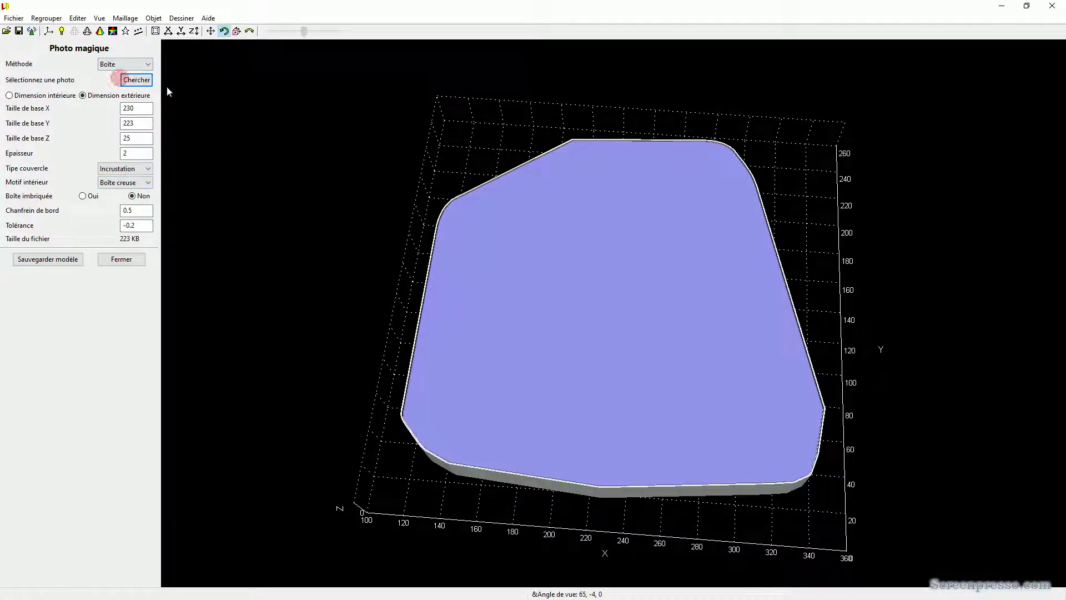
{"action": "left_click", "coordinate": [128, 82]}
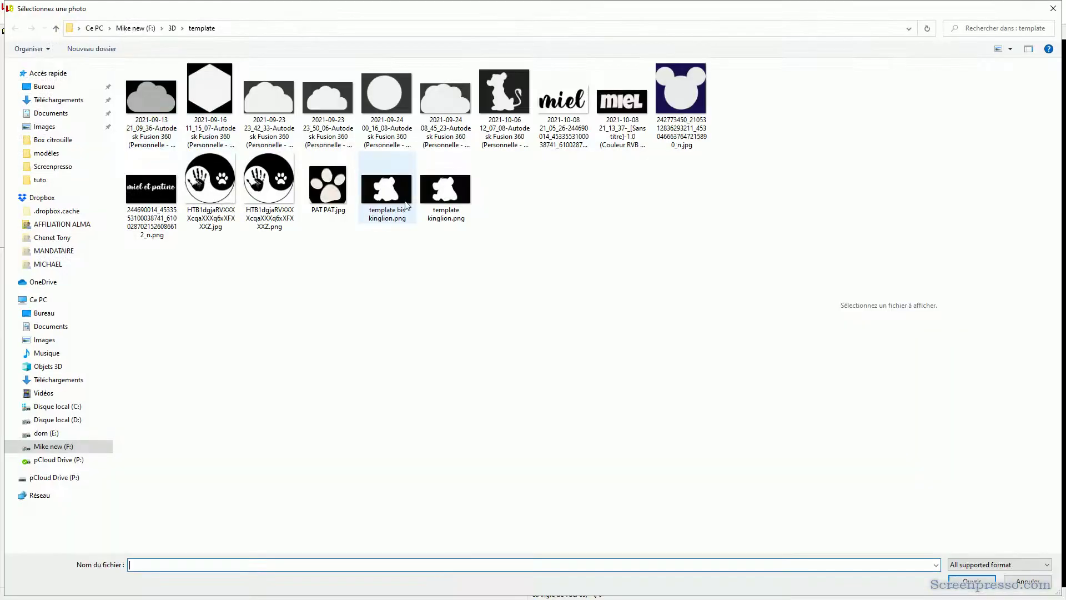
{"action": "double_click", "coordinate": [384, 187]}
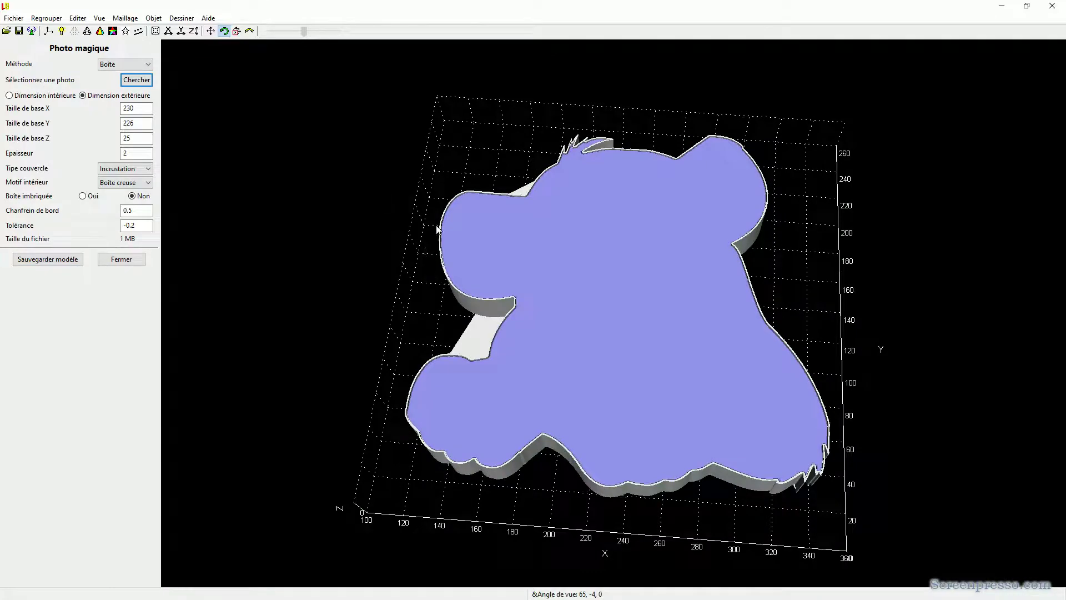
{"action": "left_click_drag", "start_coordinate": [442, 251], "coordinate": [444, 254]}
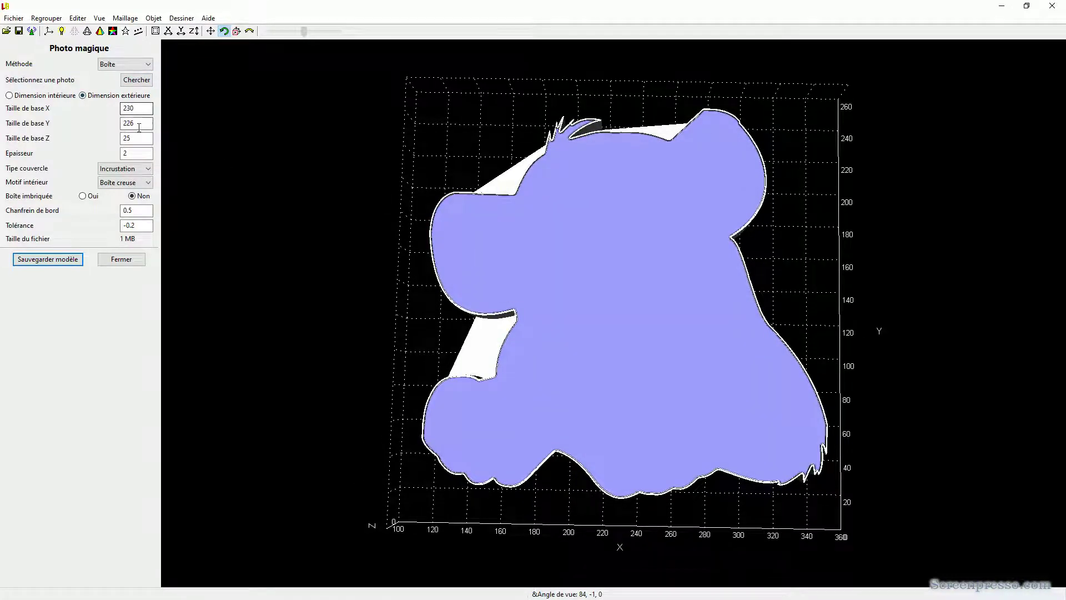
{"action": "left_click_drag", "start_coordinate": [450, 315], "coordinate": [425, 390]}
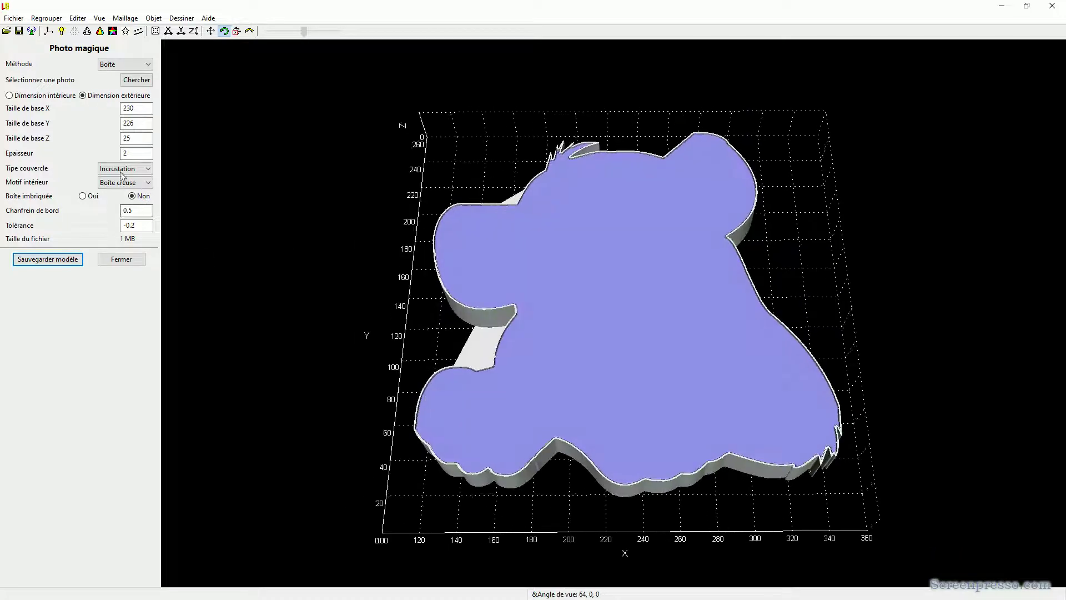
Try a slightly larger wall thickness on the lion box, and set the thickness back to 2.
{"action": "double_click", "coordinate": [136, 155]}
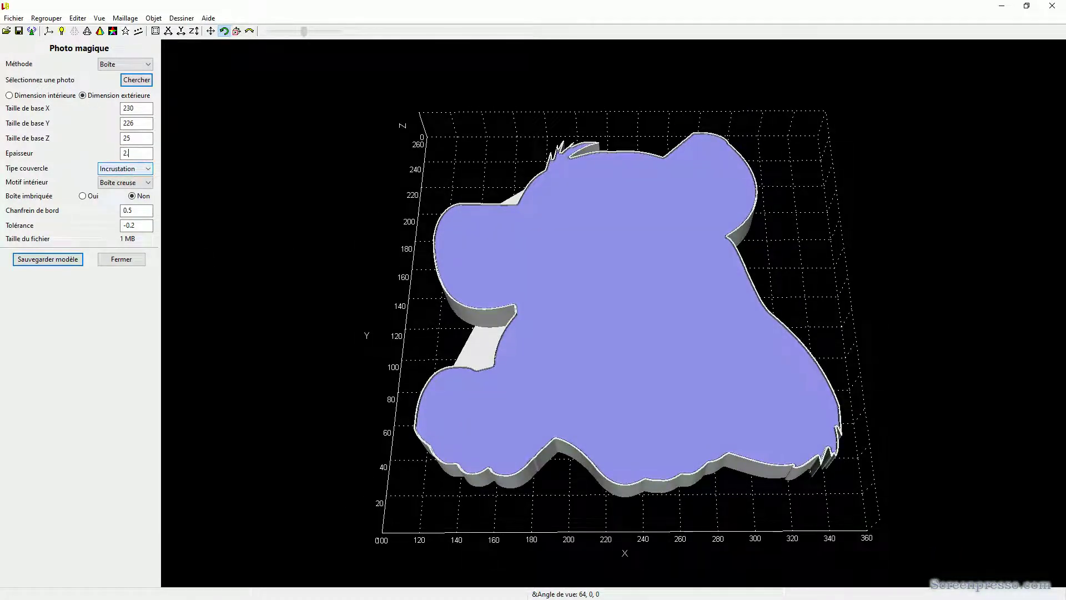
{"action": "middle_click_drag", "start_coordinate": [469, 256], "coordinate": [392, 212]}
{"action": "left_click_drag", "start_coordinate": [140, 153], "coordinate": [108, 154]}
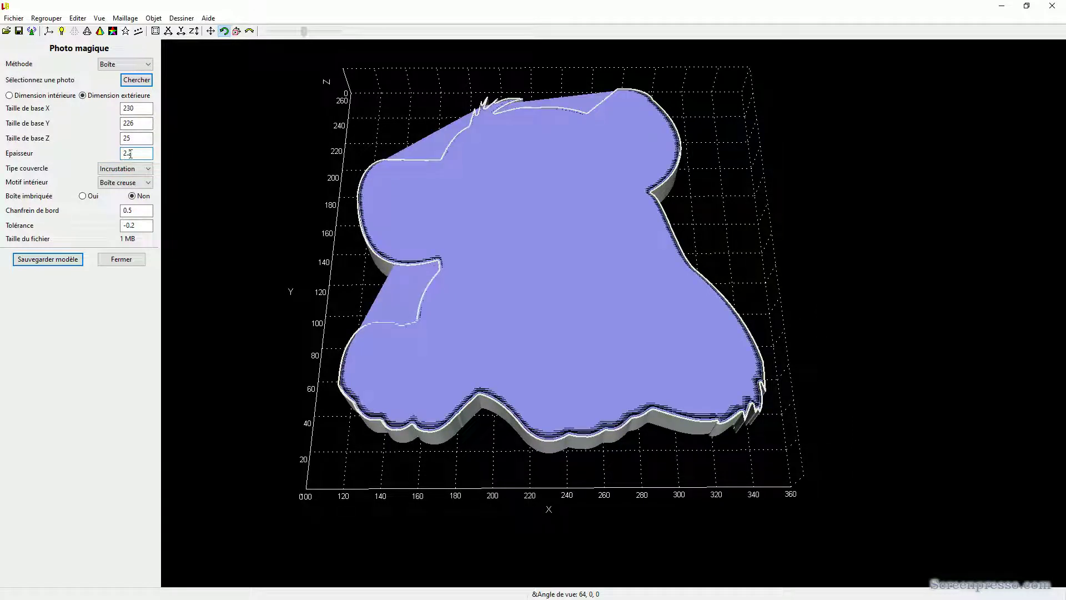
{"action": "left_click_drag", "start_coordinate": [131, 154], "coordinate": [97, 159]}
{"action": "type", "text": "2"}
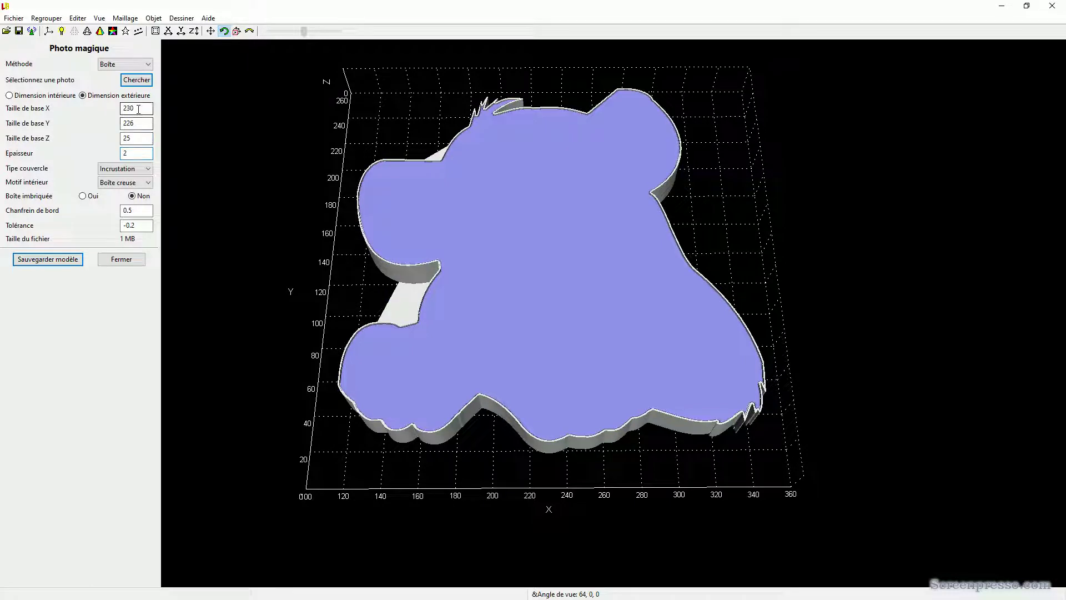
Set the lion box's base X size to 250, measured as exterior dimensions.
{"action": "left_click_drag", "start_coordinate": [138, 110], "coordinate": [104, 111]}
{"action": "type", "text": "250"}
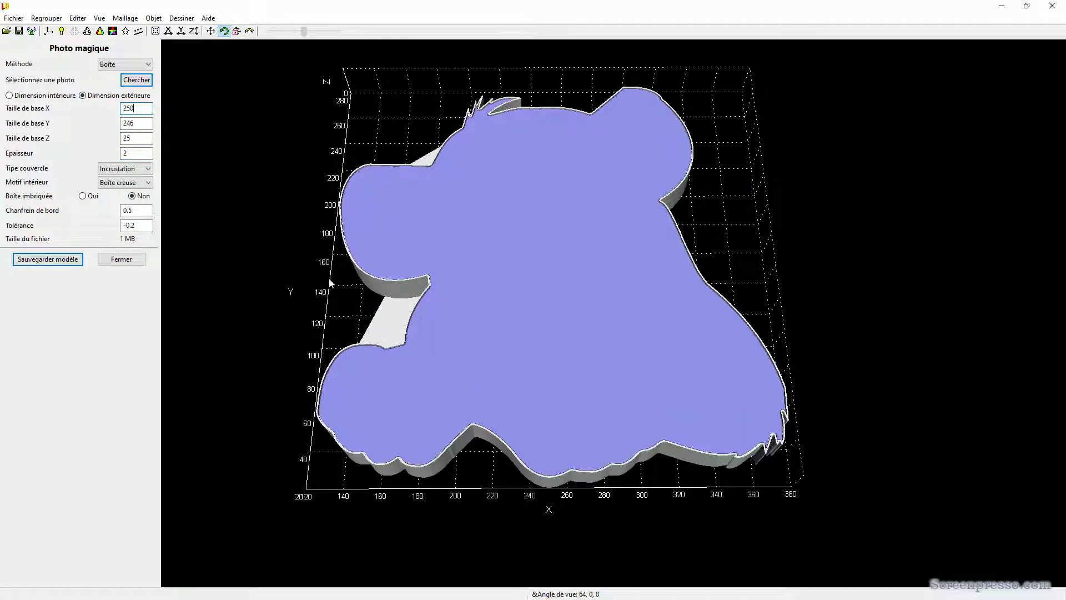
{"action": "left_click", "coordinate": [40, 96]}
{"action": "left_click", "coordinate": [89, 96]}
Set the lion box's wall thickness to 3 and view the result at an angle.
{"action": "left_click", "coordinate": [133, 152]}
{"action": "type", "text": "3"}
{"action": "left_click_drag", "start_coordinate": [137, 155], "coordinate": [107, 156]}
{"action": "type", "text": "3"}
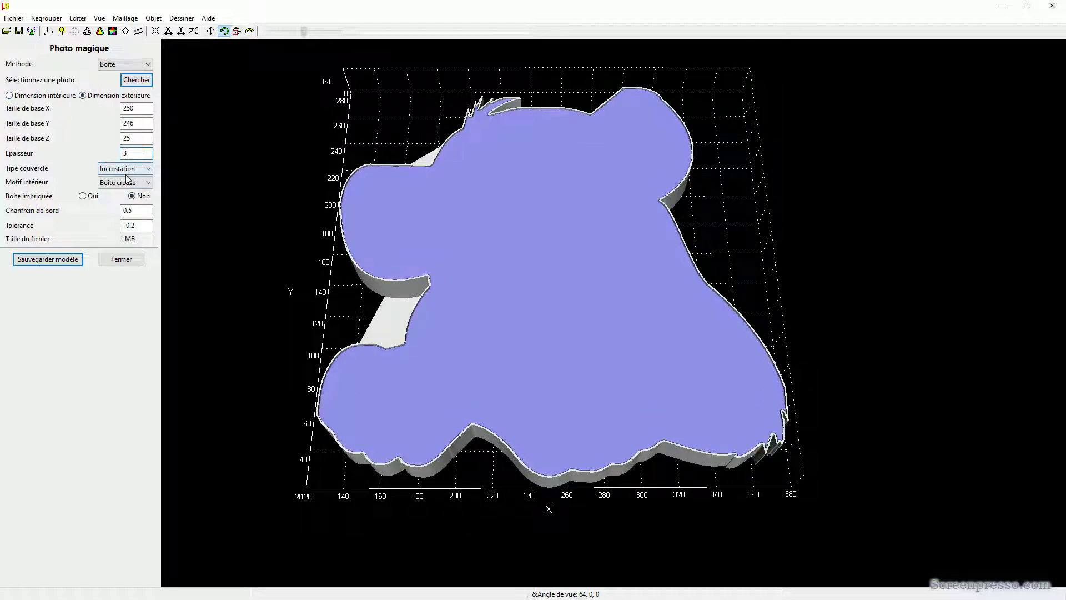
{"action": "left_click_drag", "start_coordinate": [248, 210], "coordinate": [323, 210]}
Try wall thicknesses of 1.9 and 10 on the lion box, and set the thickness to 5.
{"action": "left_click_drag", "start_coordinate": [142, 154], "coordinate": [98, 164]}
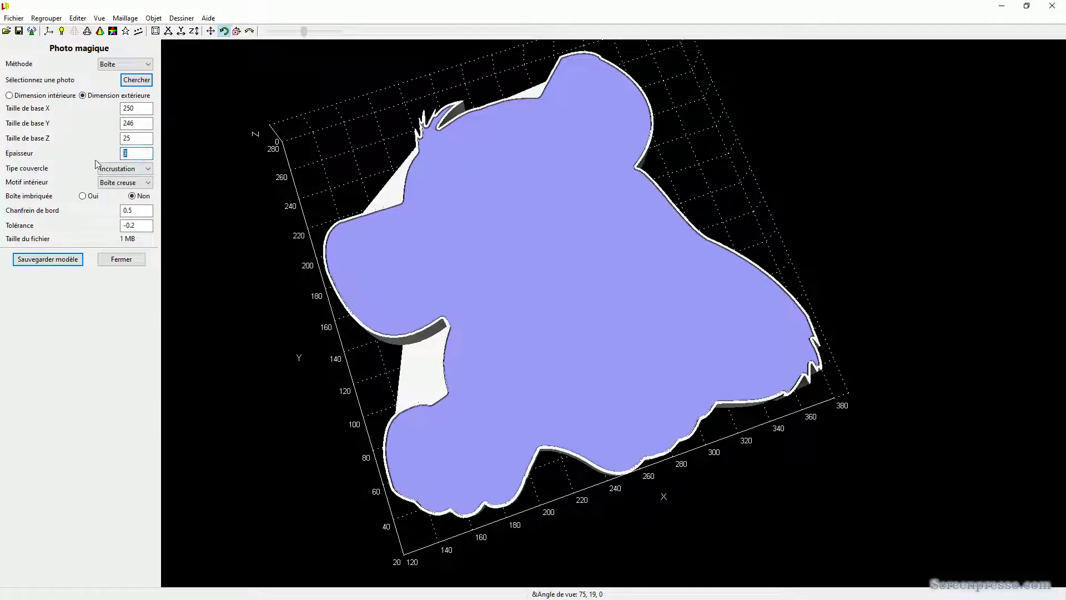
{"action": "double_click", "coordinate": [126, 153]}
{"action": "type", "text": "10"}
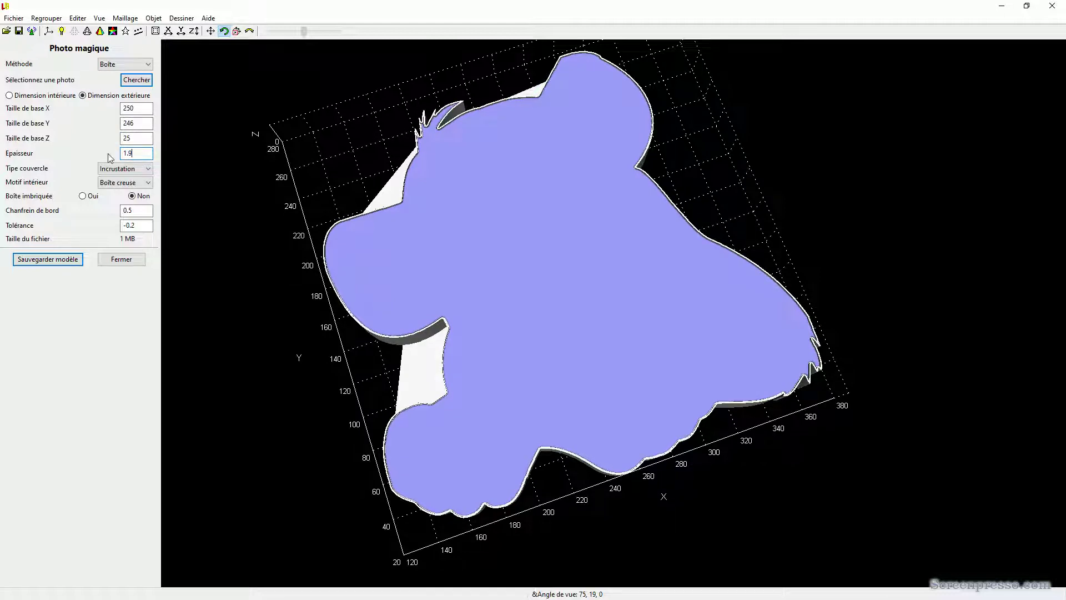
{"action": "double_click", "coordinate": [134, 156]}
{"action": "type", "text": "5"}
{"action": "double_click", "coordinate": [123, 156]}
{"action": "type", "text": "10"}
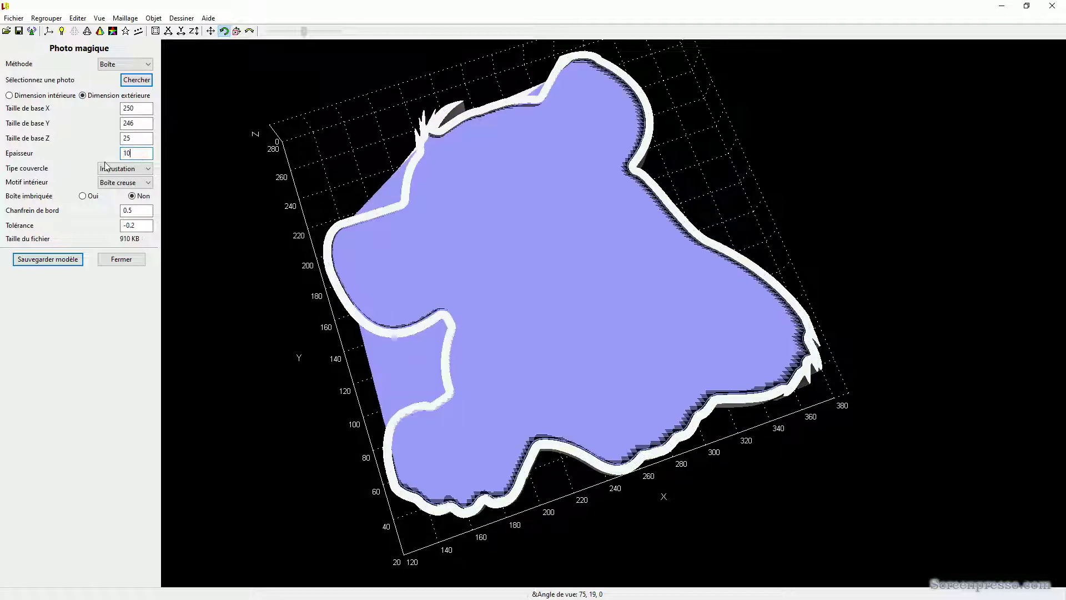
{"action": "double_click", "coordinate": [131, 156]}
{"action": "double_click", "coordinate": [137, 154]}
{"action": "type", "text": "5"}
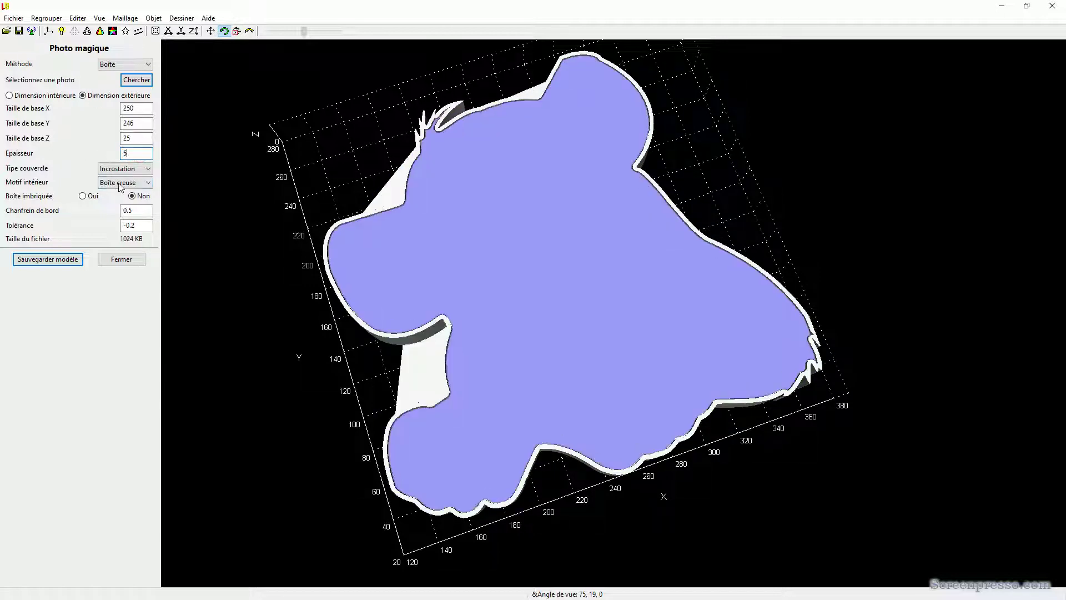
Try the Ignorer interior pattern on the lion box, and switch back to Boîte creuse.
{"action": "left_click", "coordinate": [121, 183]}
{"action": "left_click", "coordinate": [112, 194]}
{"action": "left_click_drag", "start_coordinate": [365, 243], "coordinate": [244, 261]}
{"action": "left_click", "coordinate": [145, 182]}
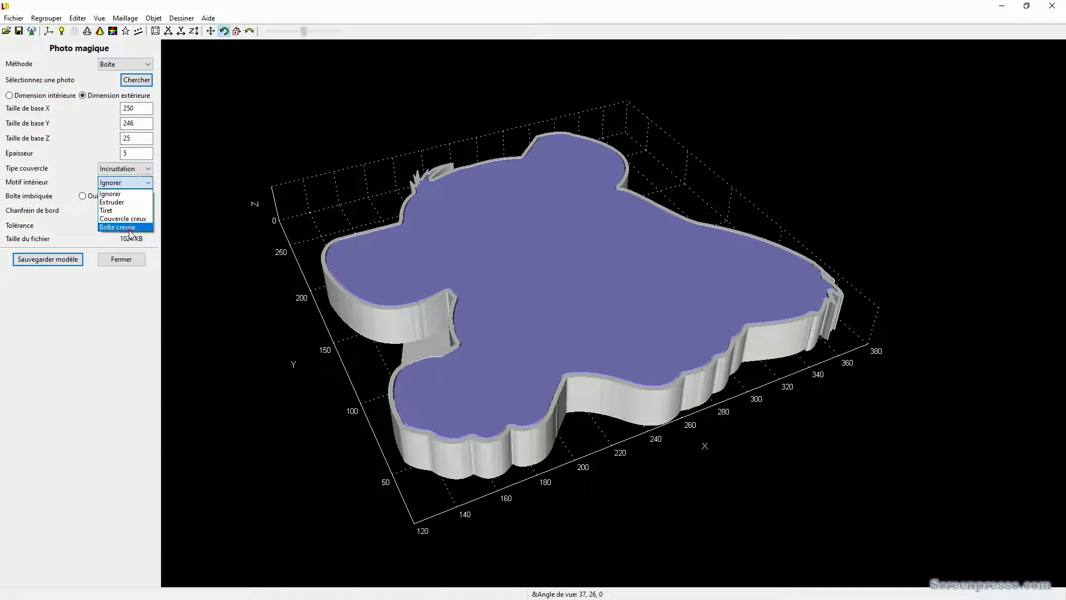
{"action": "left_click", "coordinate": [130, 227]}
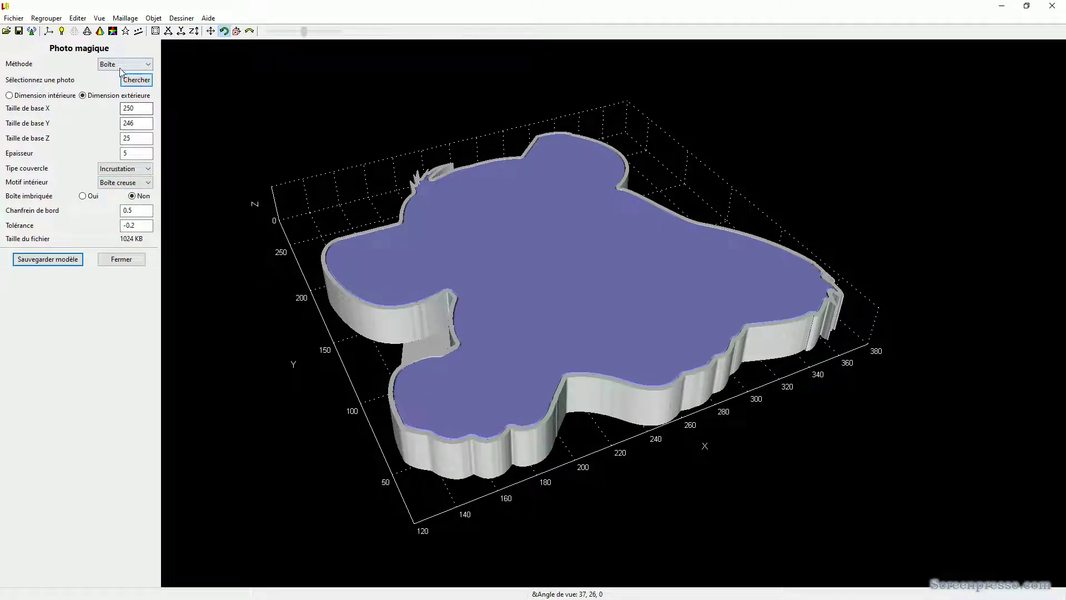
{"action": "left_click_drag", "start_coordinate": [381, 222], "coordinate": [342, 270]}
Load the circular handprint-and-paw JPG from the template folder as the new box photo.
{"action": "left_click", "coordinate": [136, 79]}
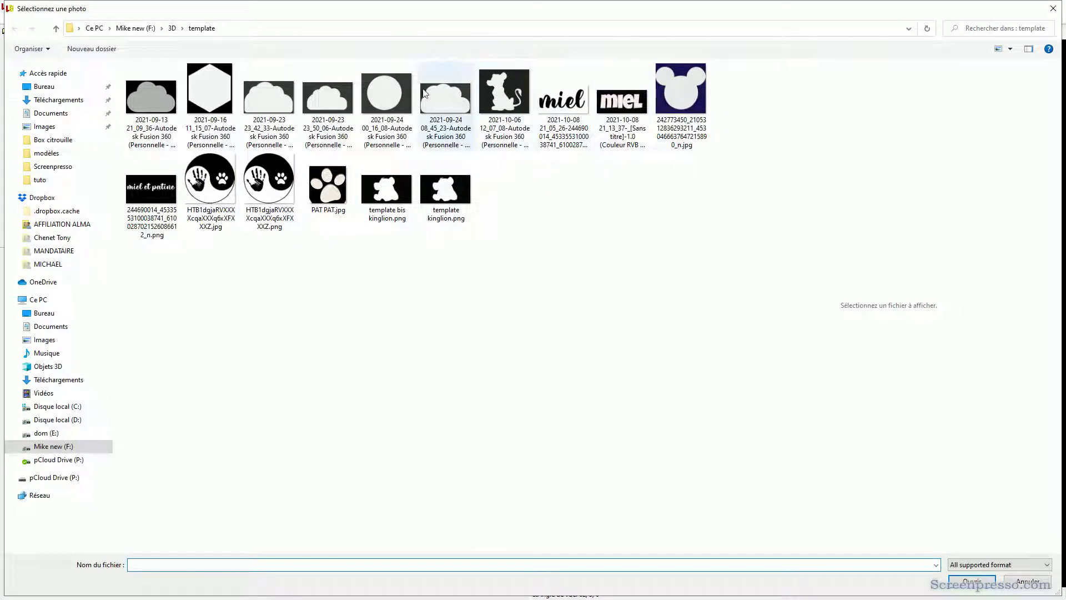
{"action": "left_click", "coordinate": [216, 182]}
{"action": "double_click", "coordinate": [216, 182]}
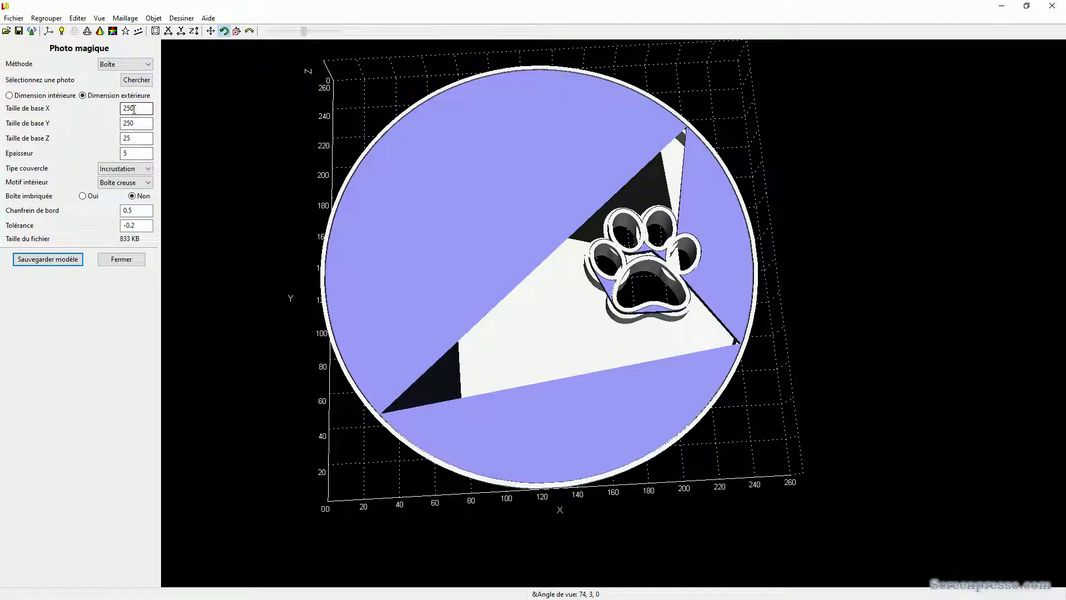
Try interior dimensions for the circular paw box, examine the shape, and switch back to exterior dimensions.
{"action": "left_click", "coordinate": [29, 97]}
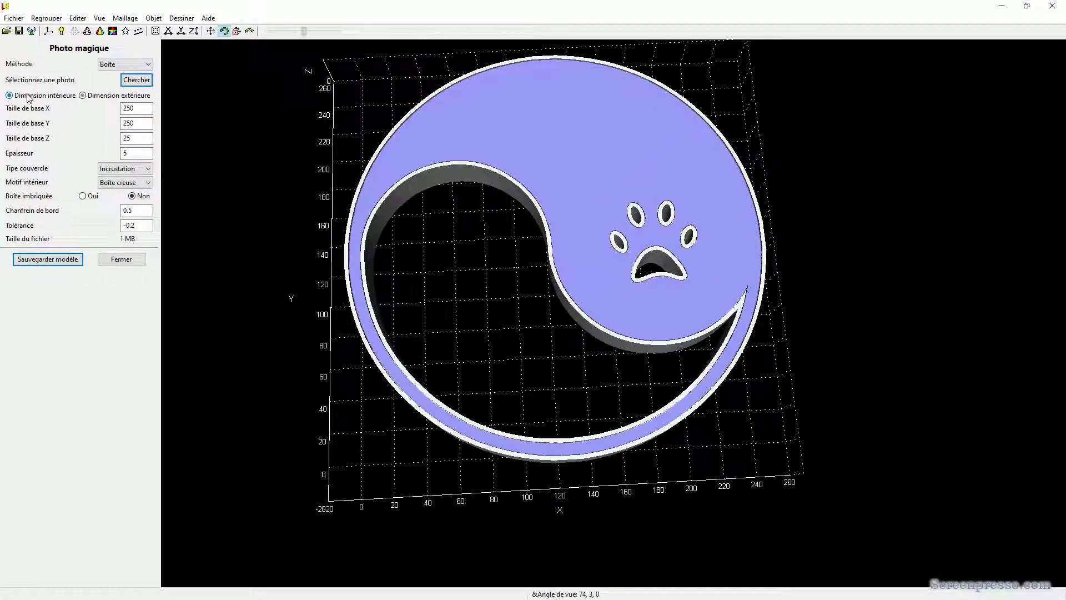
{"action": "left_click_drag", "start_coordinate": [311, 262], "coordinate": [299, 236]}
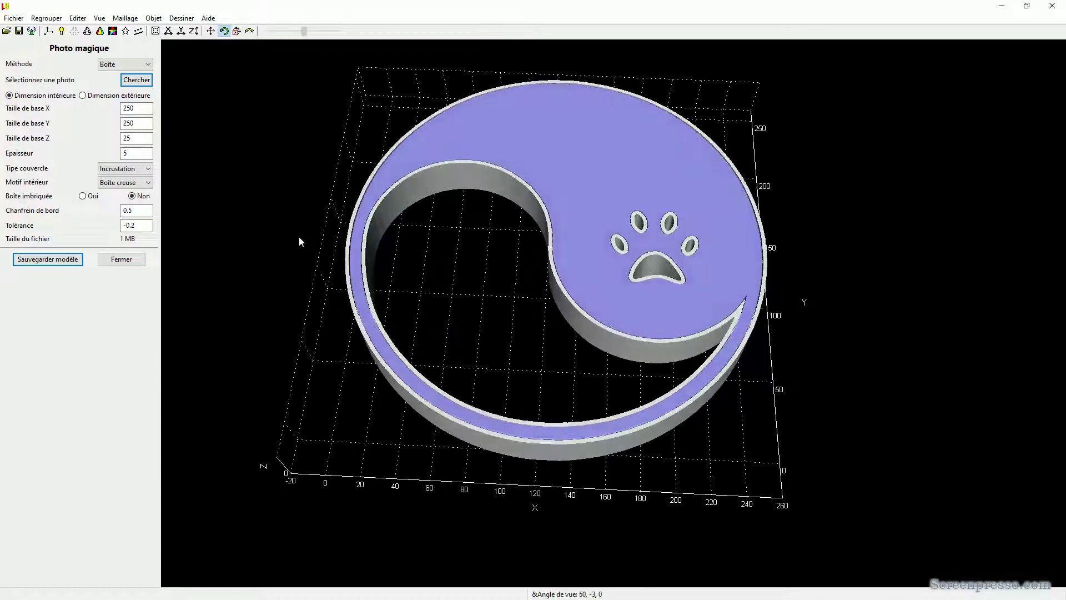
{"action": "left_click", "coordinate": [83, 95]}
Set the circular paw box's wall thickness to 2 and keep Boîte creuse as its interior pattern.
{"action": "double_click", "coordinate": [123, 153]}
{"action": "type", "text": "2"}
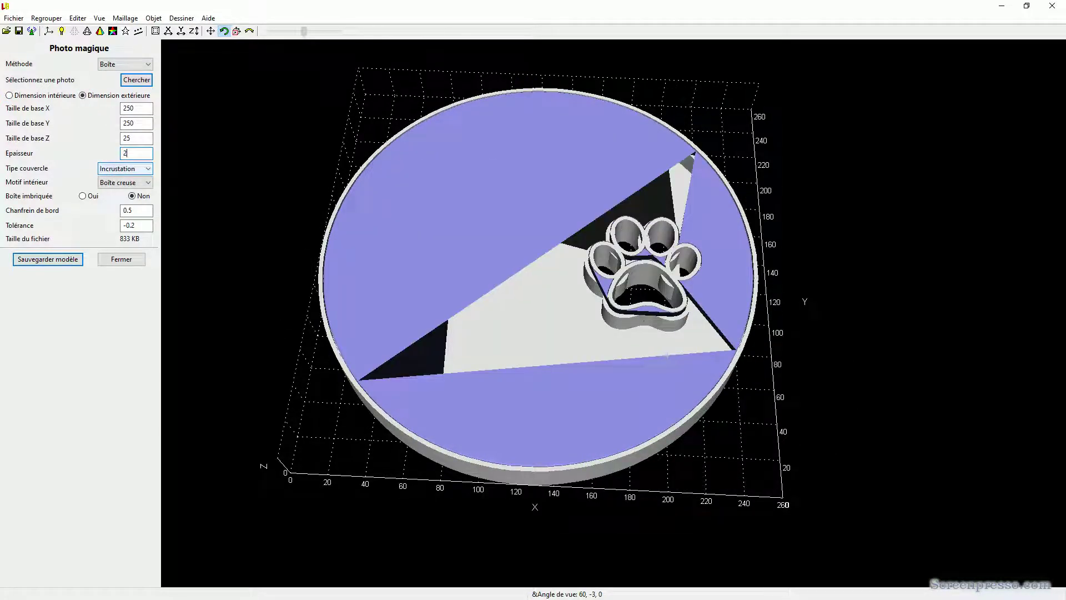
{"action": "left_click", "coordinate": [132, 183]}
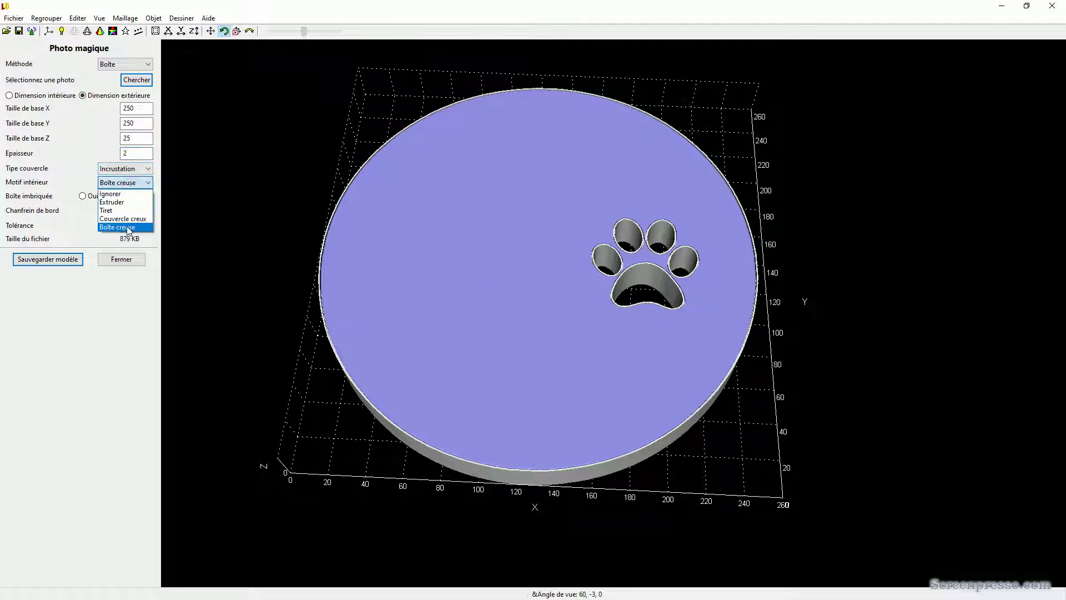
{"action": "left_click", "coordinate": [127, 228]}
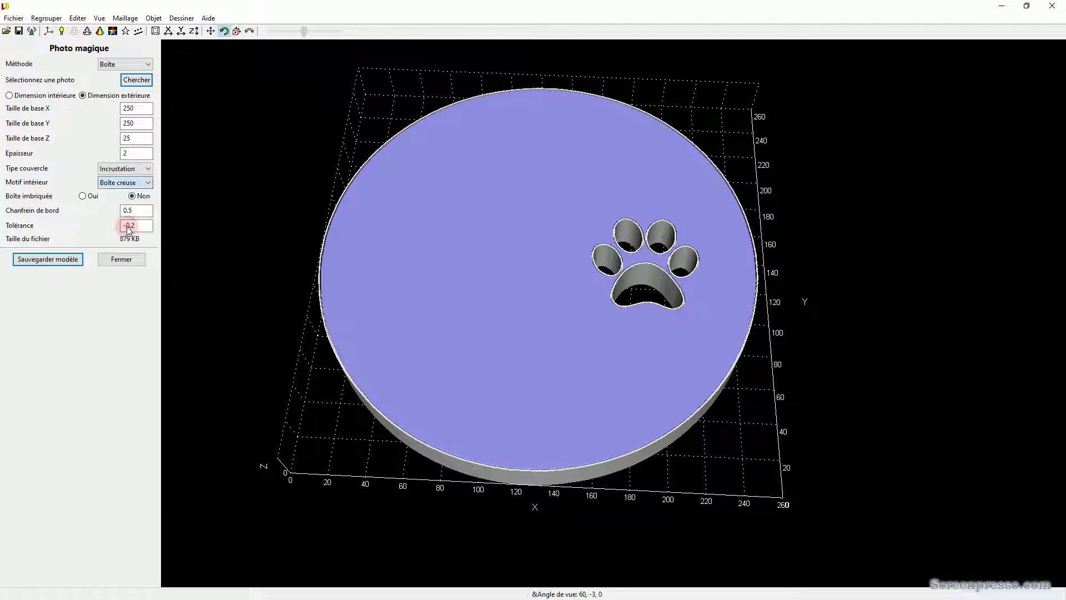
Load the hexagon silhouette from the template folder as the box photo and look at the resulting shape.
{"action": "left_click", "coordinate": [136, 79]}
{"action": "double_click", "coordinate": [195, 166]}
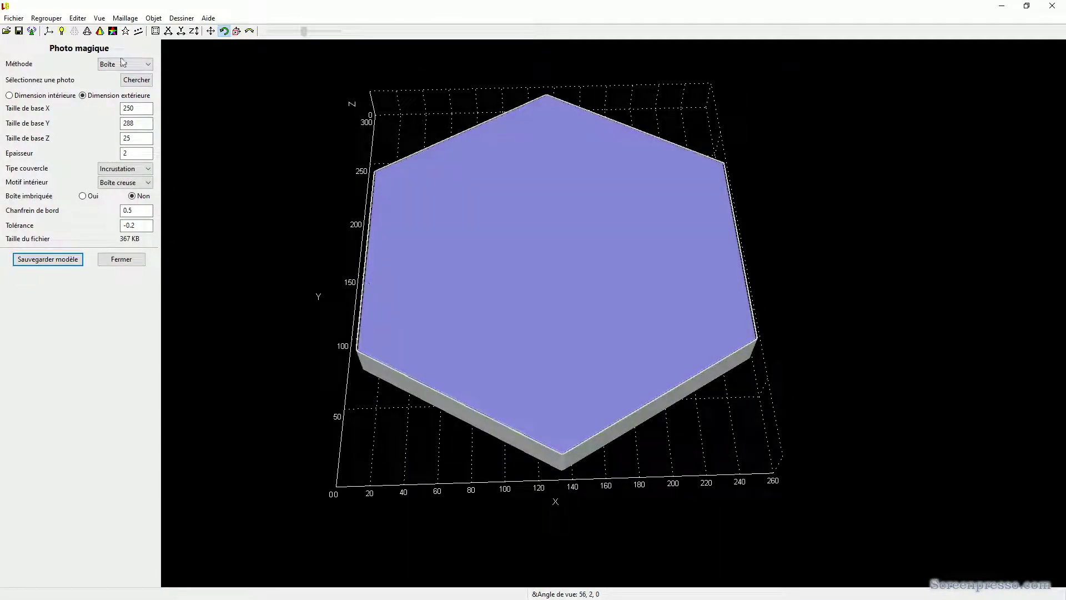
{"action": "mouse_move", "coordinate": [250, 173]}
{"action": "left_mouse_down"}
{"action": "mouse_move", "coordinate": [352, 167]}
{"action": "mouse_move", "coordinate": [238, 166]}
{"action": "left_mouse_up"}
{"action": "left_click", "coordinate": [129, 80]}
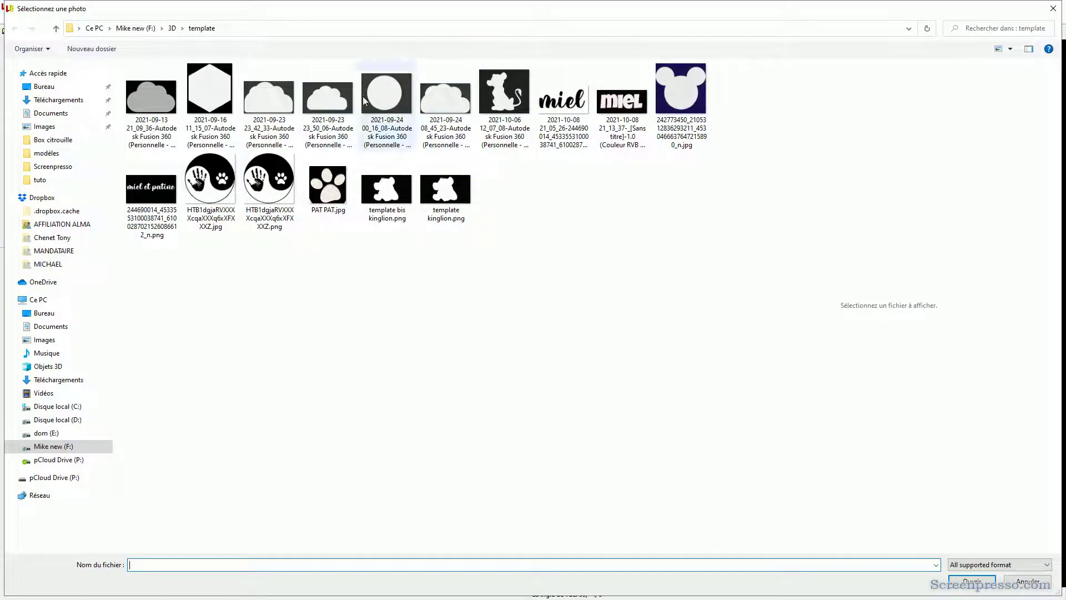
{"action": "left_click", "coordinate": [320, 96]}
{"action": "double_click", "coordinate": [320, 97]}
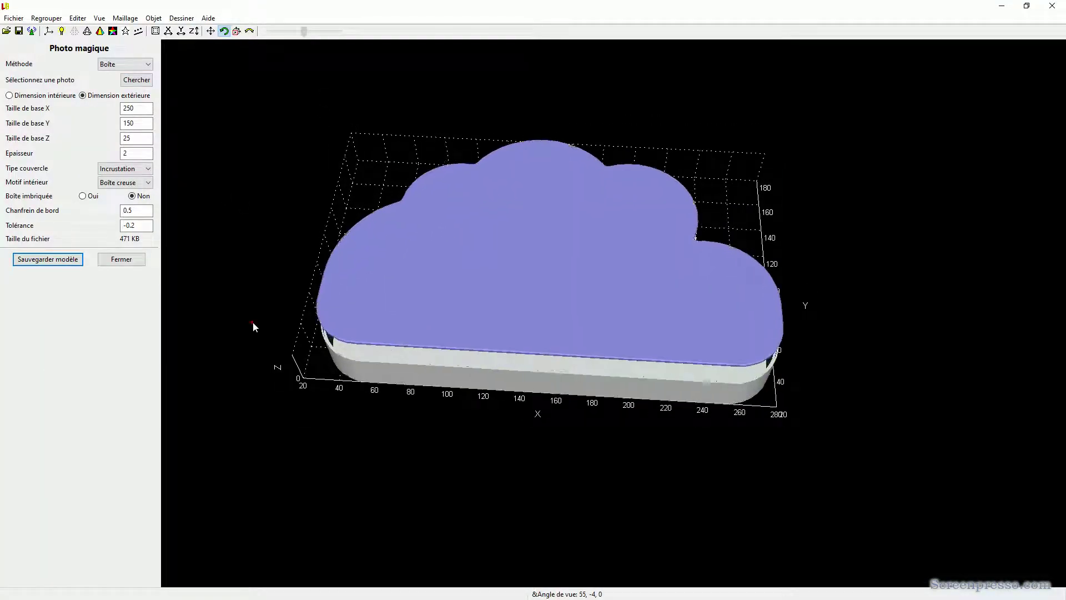
{"action": "left_click_drag", "start_coordinate": [253, 321], "coordinate": [277, 258]}
{"action": "left_click_drag", "start_coordinate": [531, 207], "coordinate": [517, 293]}
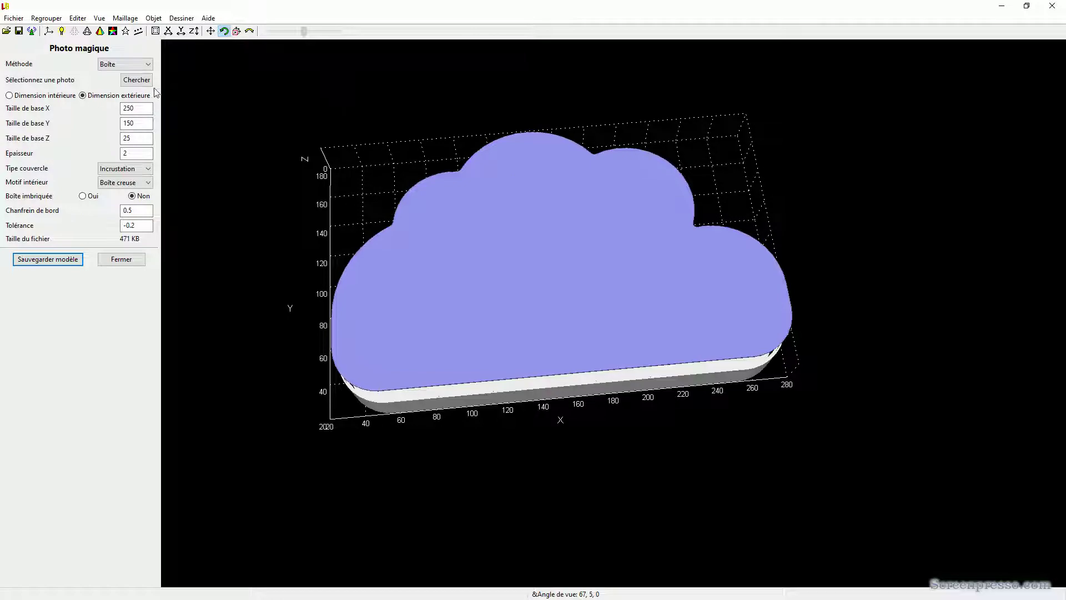
Load logo avenger bis.png from the modèles folder in 3D as the new box photo.
{"action": "left_click", "coordinate": [138, 80]}
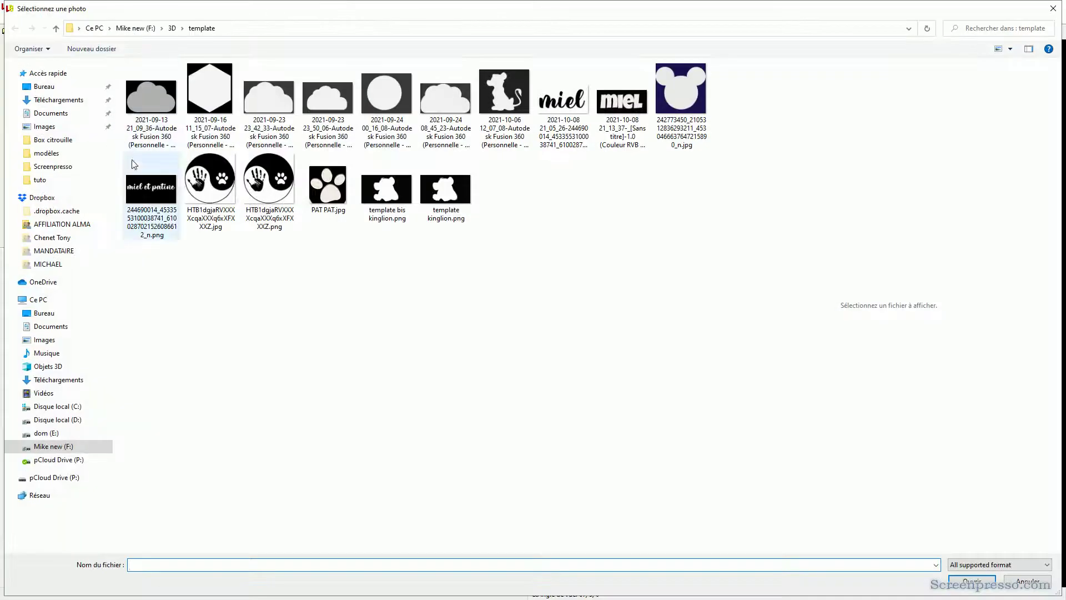
{"action": "left_click", "coordinate": [615, 111]}
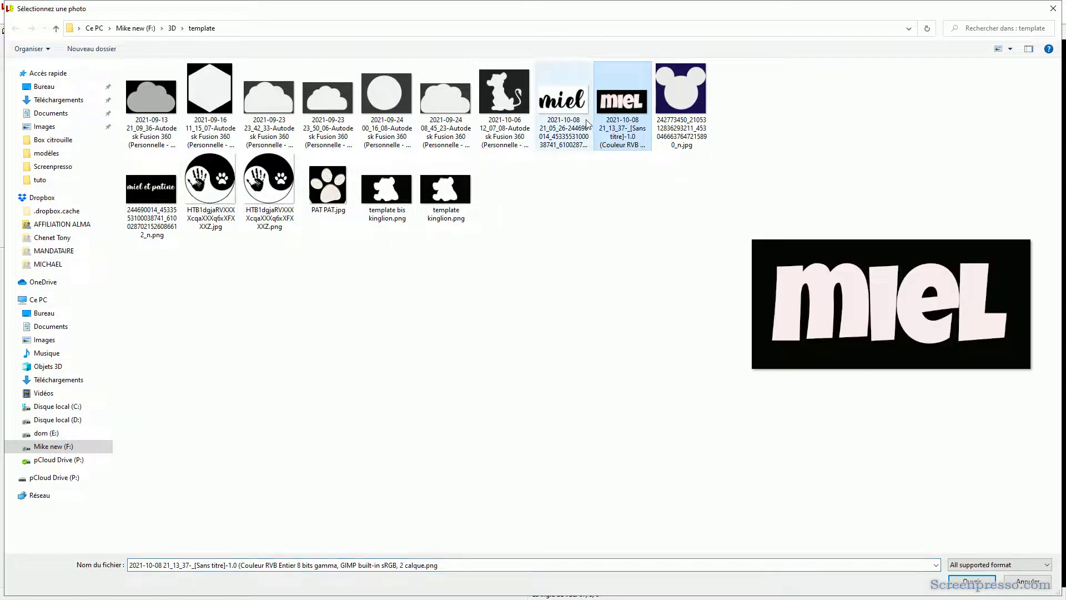
{"action": "left_click", "coordinate": [58, 29]}
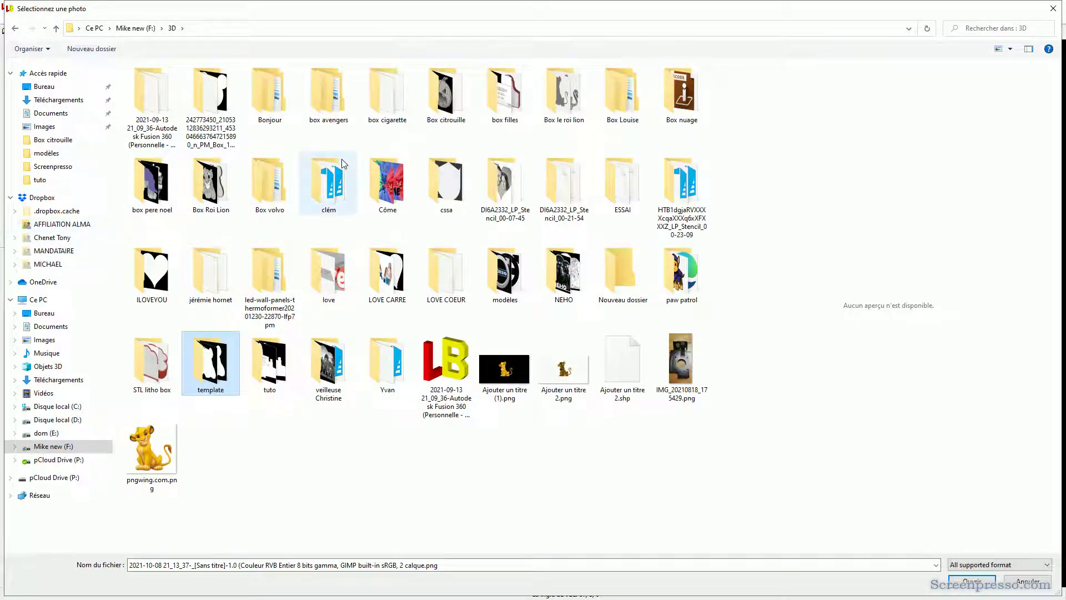
{"action": "double_click", "coordinate": [488, 268]}
{"action": "scroll", "coordinate": [562, 248], "scroll_direction": "down", "scroll_amount": 3}
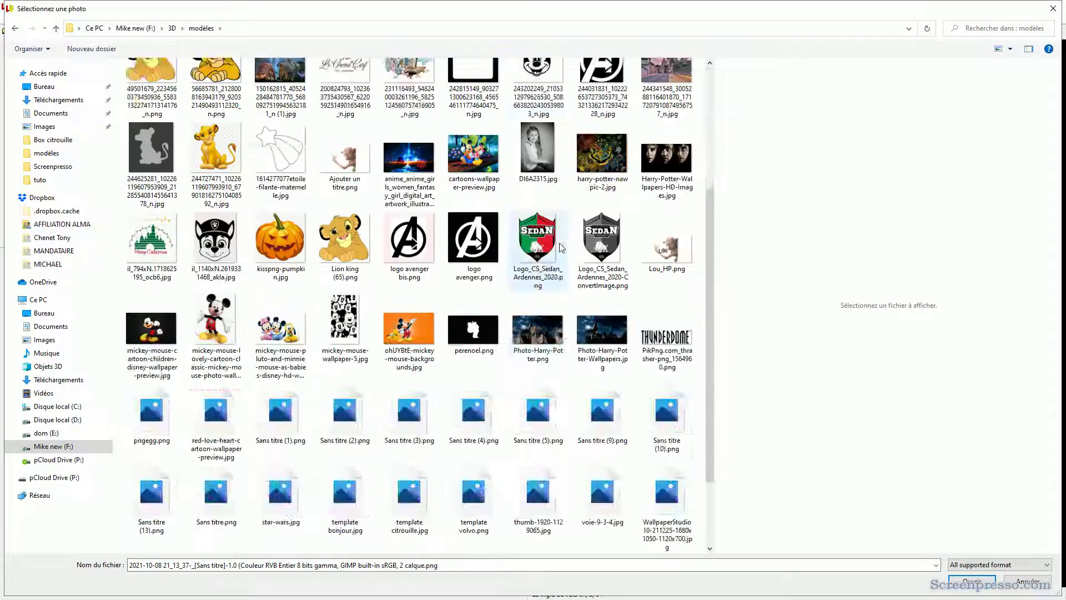
{"action": "scroll", "coordinate": [559, 242], "scroll_direction": "down", "scroll_amount": 3}
{"action": "scroll", "coordinate": [558, 242], "scroll_direction": "up", "scroll_amount": 6}
{"action": "left_click", "coordinate": [408, 364]}
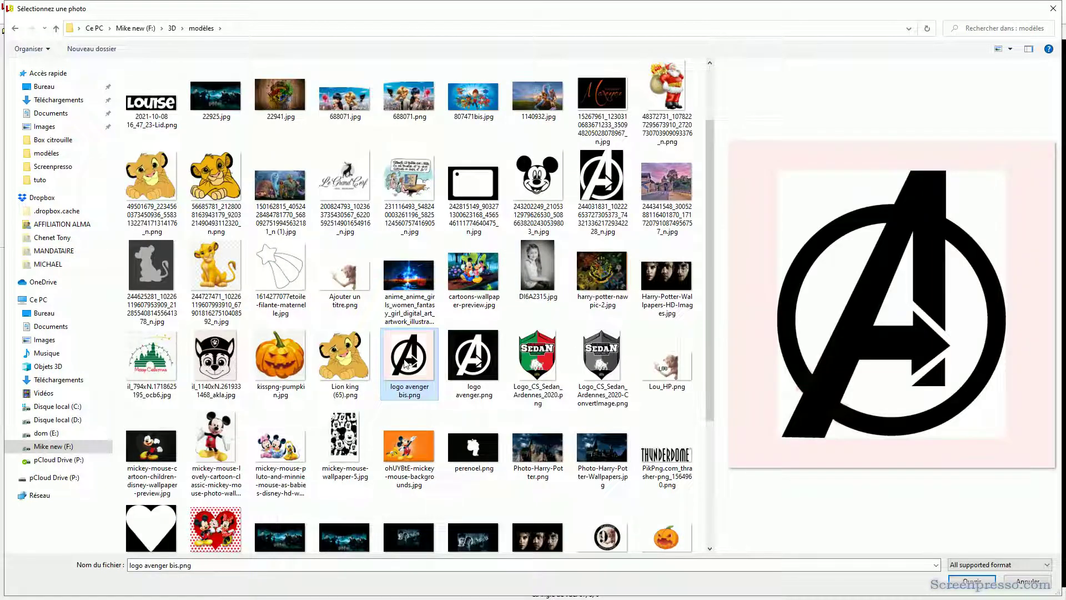
{"action": "double_click", "coordinate": [407, 364]}
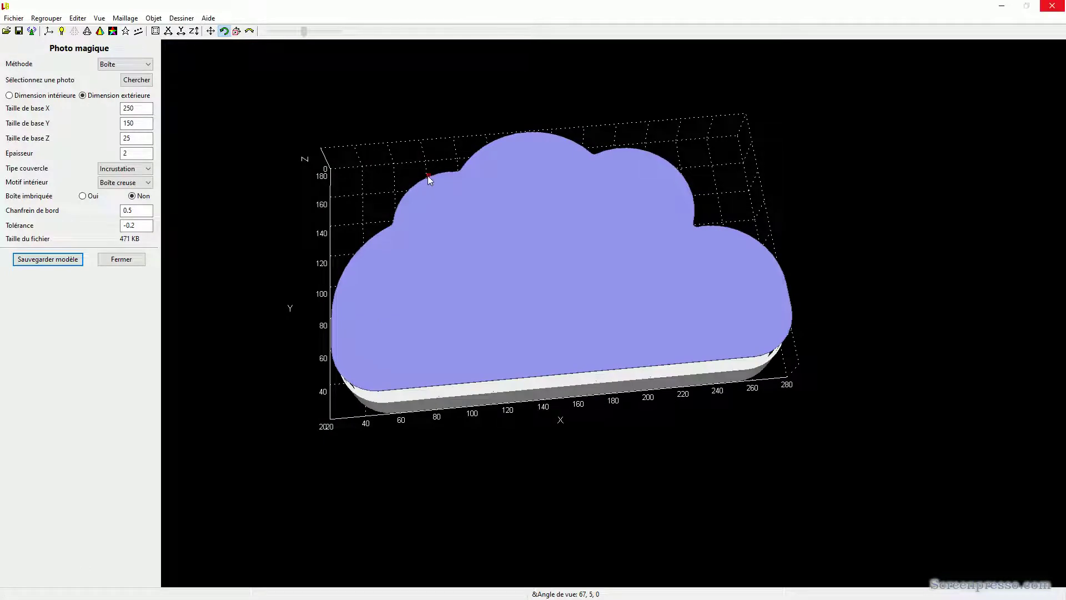
{"action": "left_click_drag", "start_coordinate": [397, 268], "coordinate": [403, 227]}
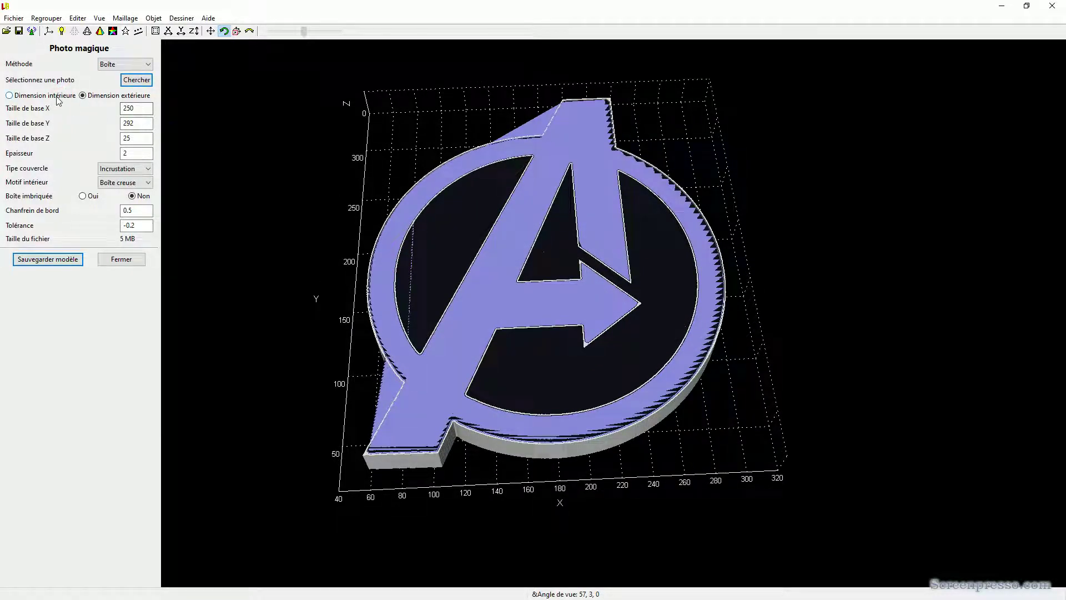
Switch the Avengers logo box to interior dimensions and examine its shape from above.
{"action": "left_click", "coordinate": [82, 96]}
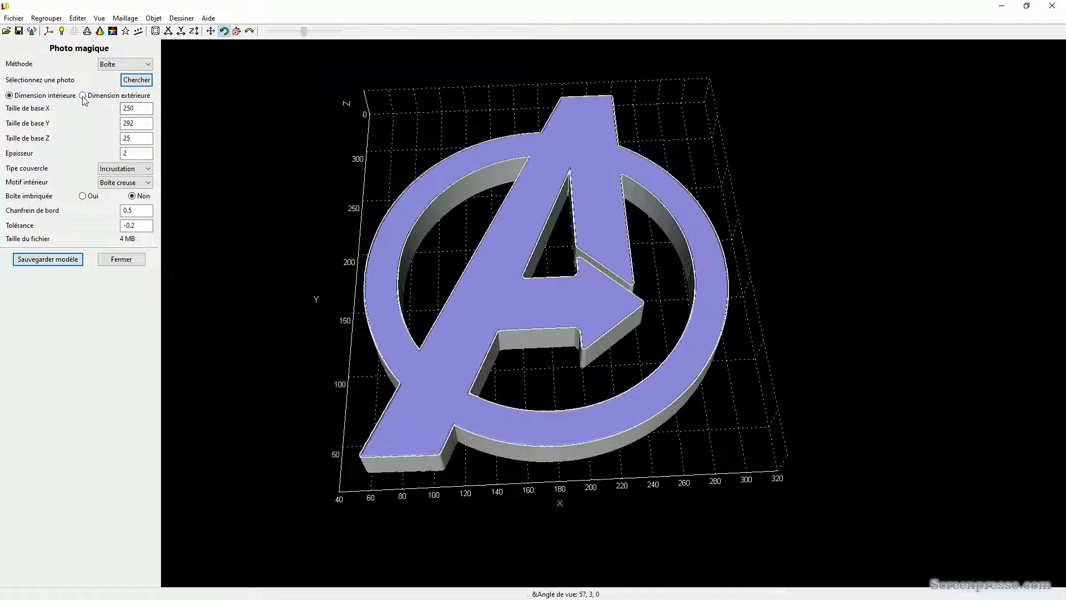
{"action": "mouse_move", "coordinate": [283, 252]}
{"action": "left_mouse_down"}
{"action": "mouse_move", "coordinate": [302, 229]}
{"action": "mouse_move", "coordinate": [296, 263]}
{"action": "left_mouse_up"}
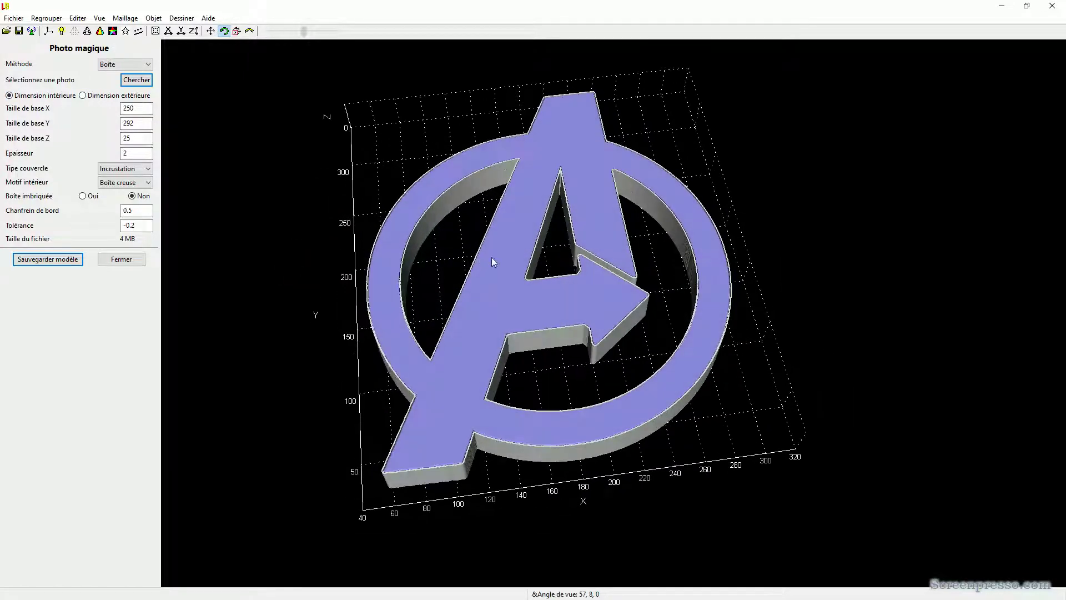
{"action": "left_click_drag", "start_coordinate": [502, 257], "coordinate": [487, 378]}
{"action": "left_click_drag", "start_coordinate": [511, 224], "coordinate": [509, 262]}
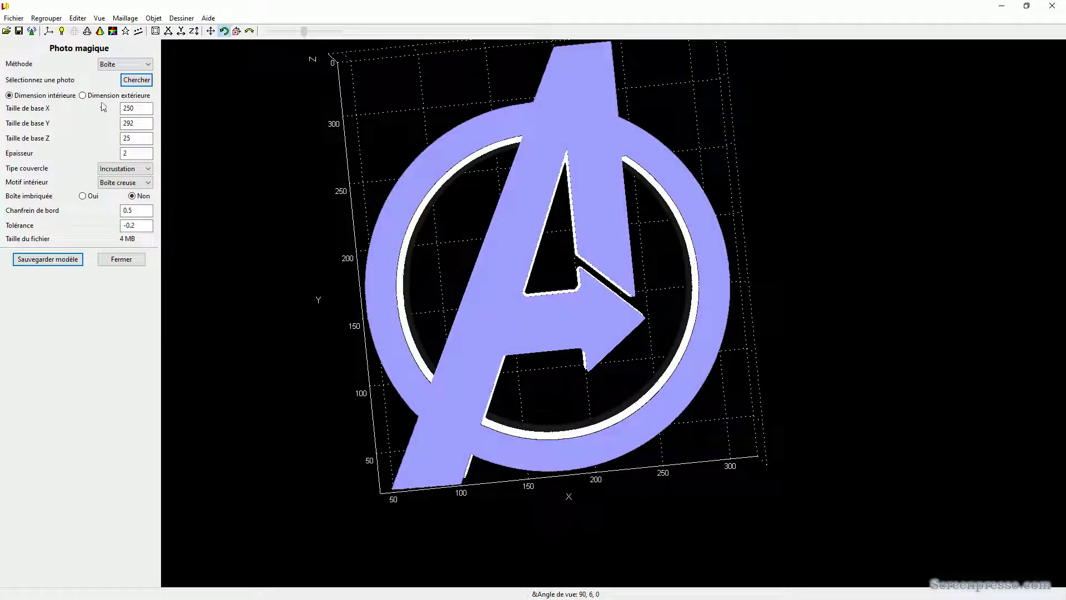
{"action": "left_click", "coordinate": [133, 82]}
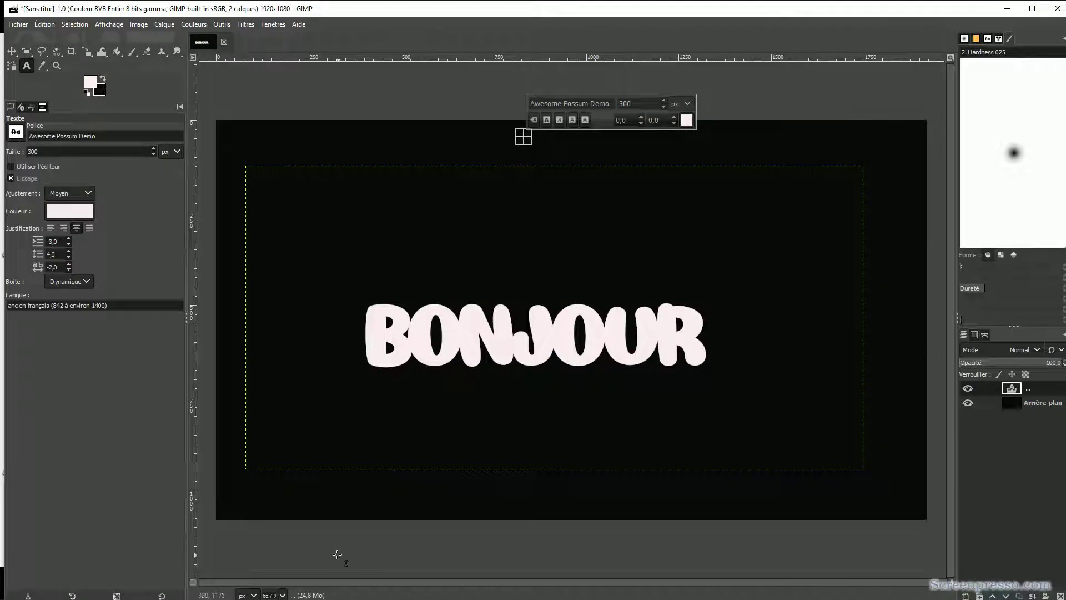
Switch to File Explorer and open the box filles folder inside 3D on the Mike new (F:) drive.
{"action": "key", "text": "super"}
{"action": "left_click", "coordinate": [60, 591]}
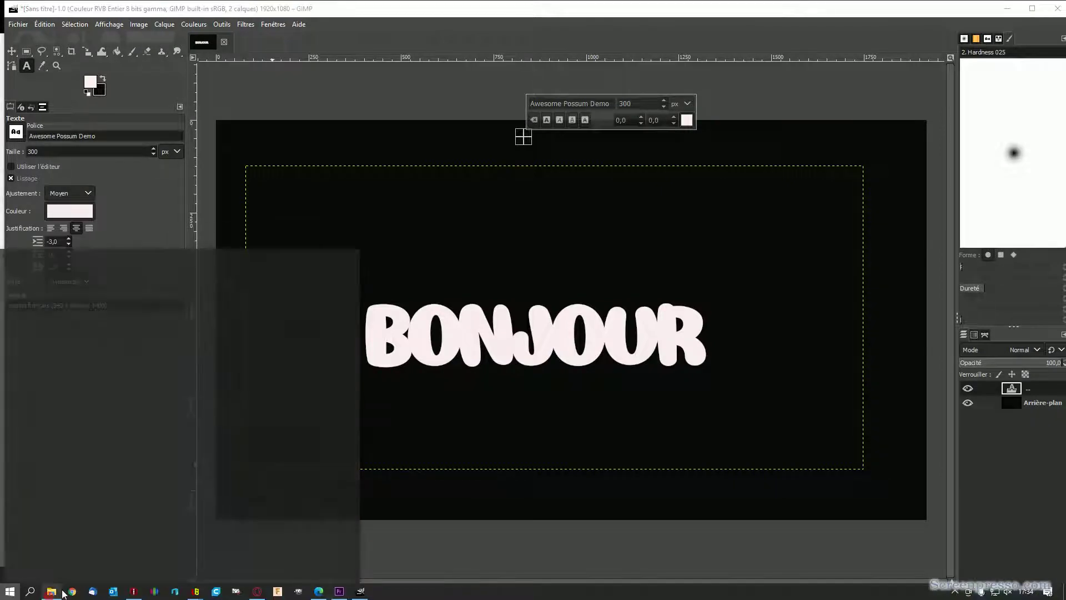
{"action": "left_click", "coordinate": [136, 89]}
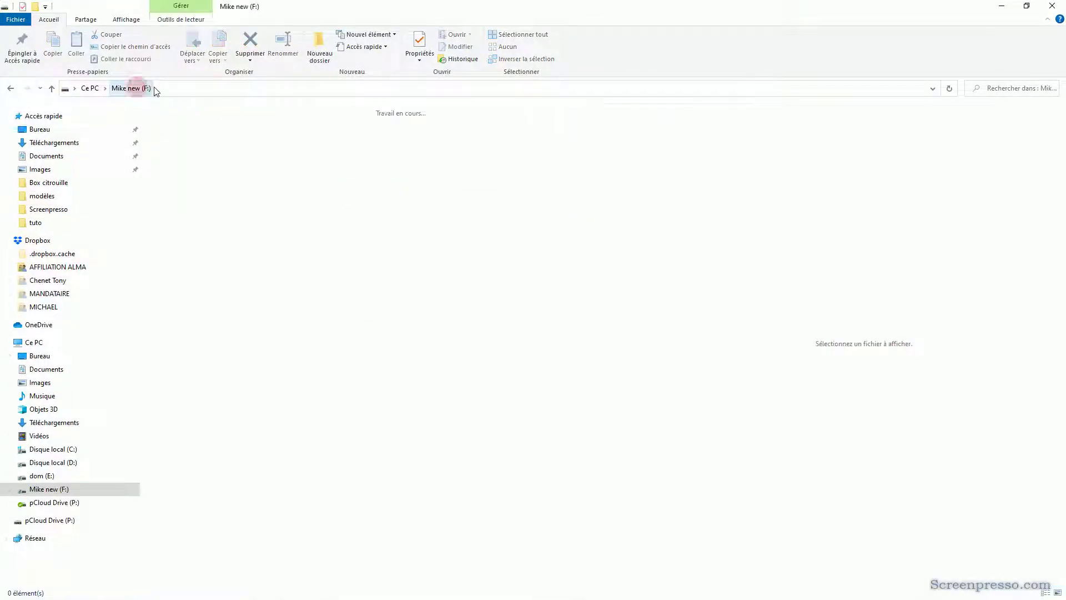
{"action": "double_click", "coordinate": [171, 408]}
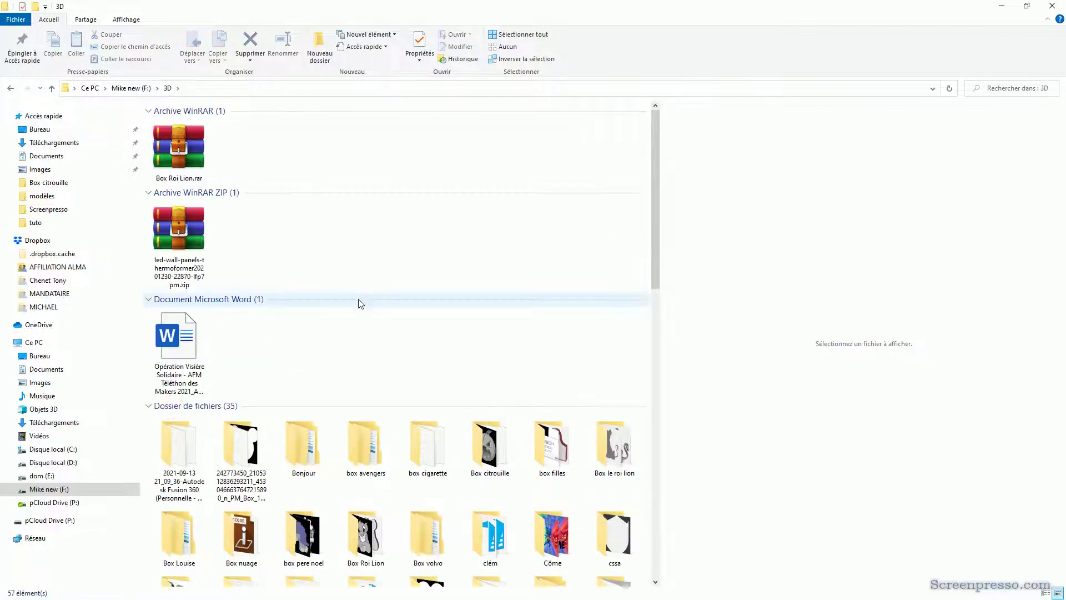
{"action": "scroll", "coordinate": [359, 302], "scroll_direction": "down", "scroll_amount": 3}
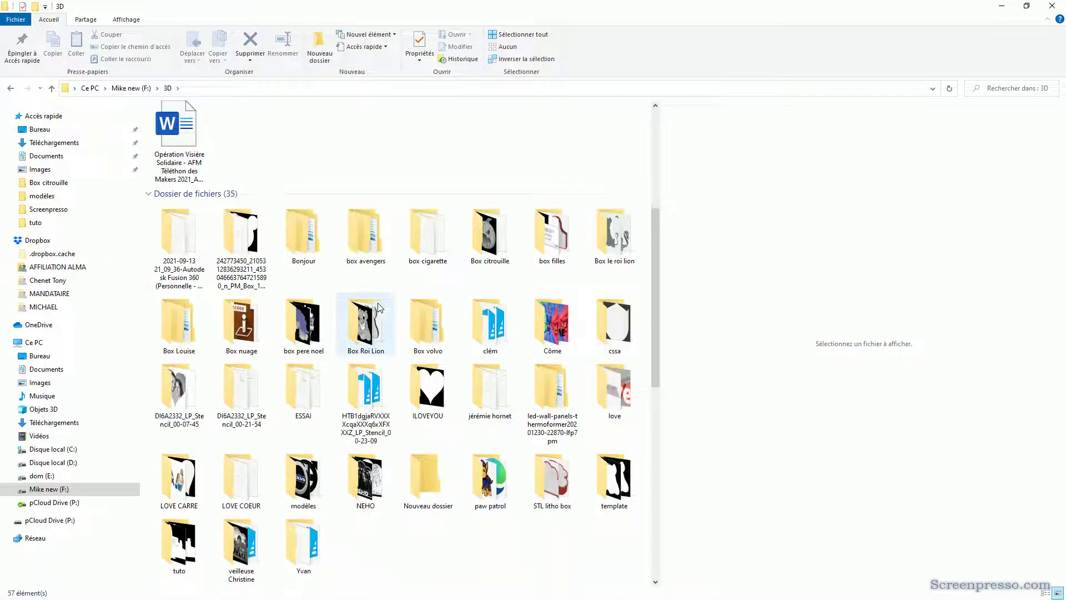
{"action": "double_click", "coordinate": [576, 242]}
View the Fusion 360 capture of the finished red lithophane box full screen, and close it.
{"action": "left_click", "coordinate": [442, 149]}
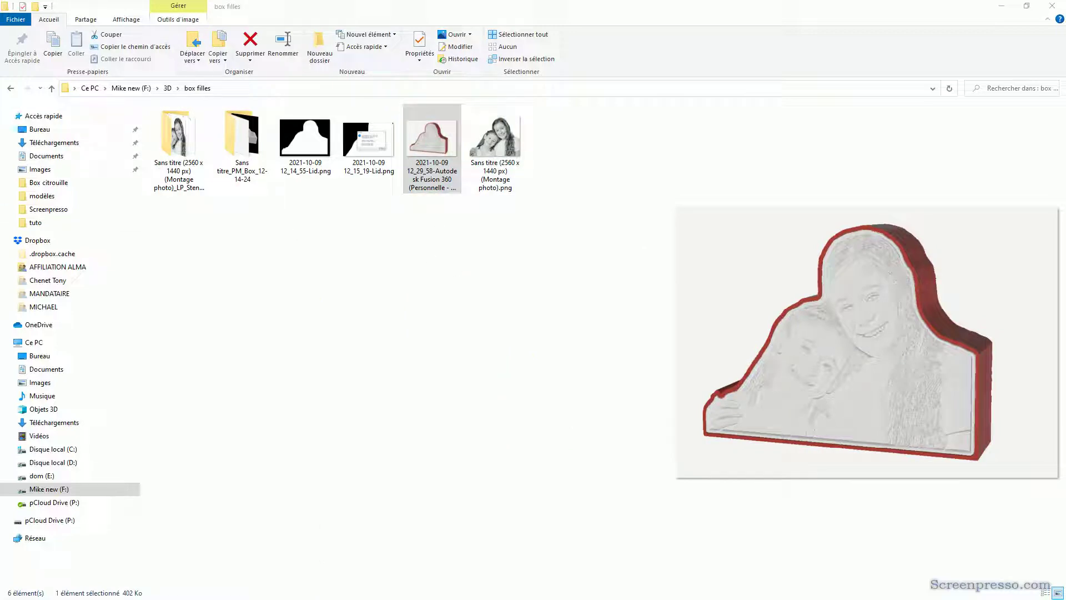
{"action": "key", "text": "Return"}
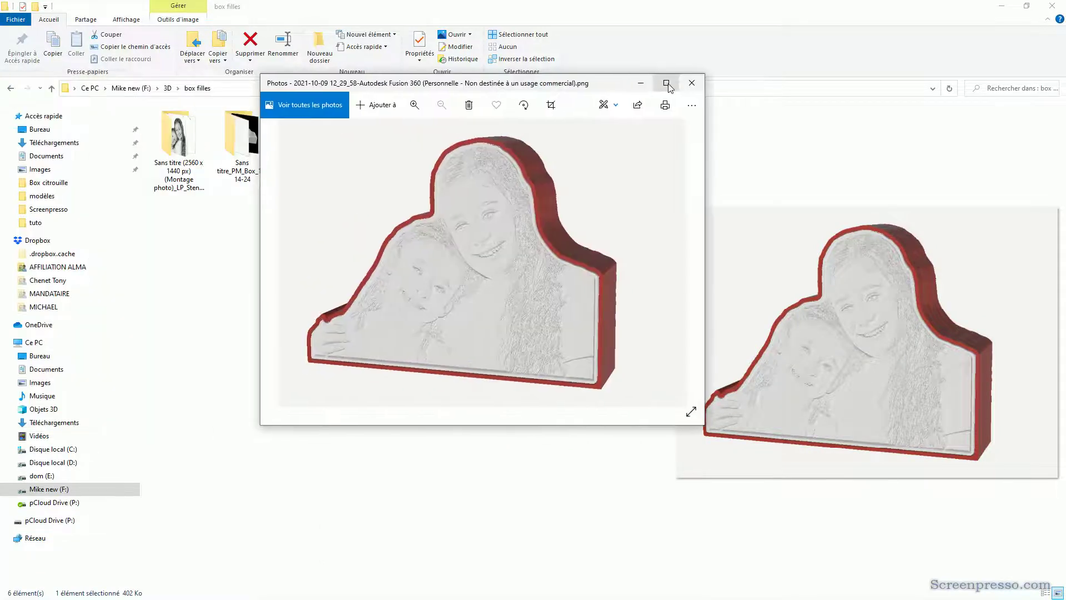
{"action": "double_click", "coordinate": [669, 85]}
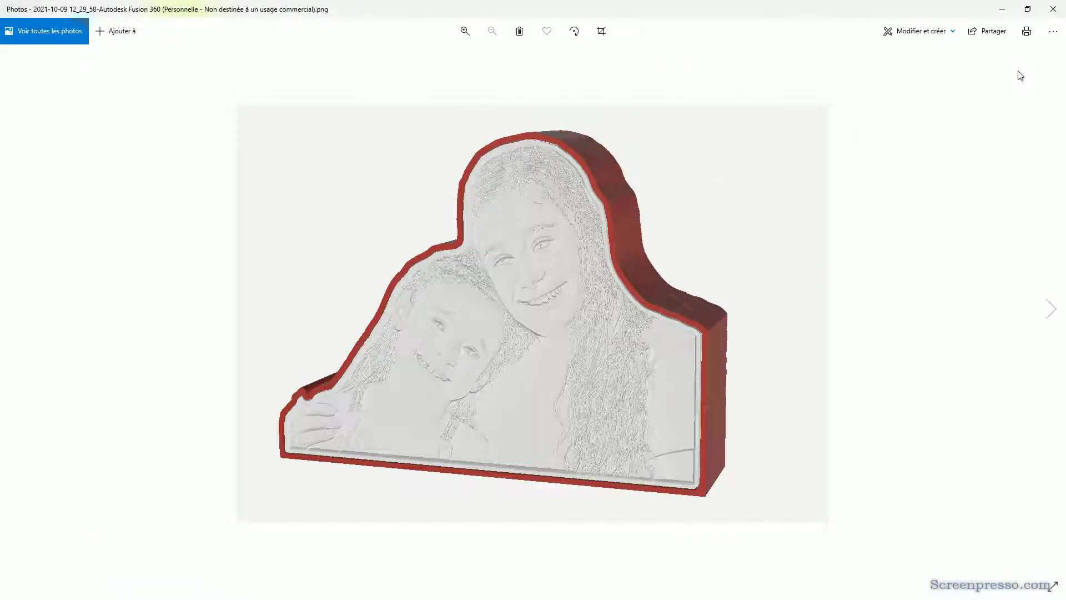
{"action": "left_click", "coordinate": [1052, 9]}
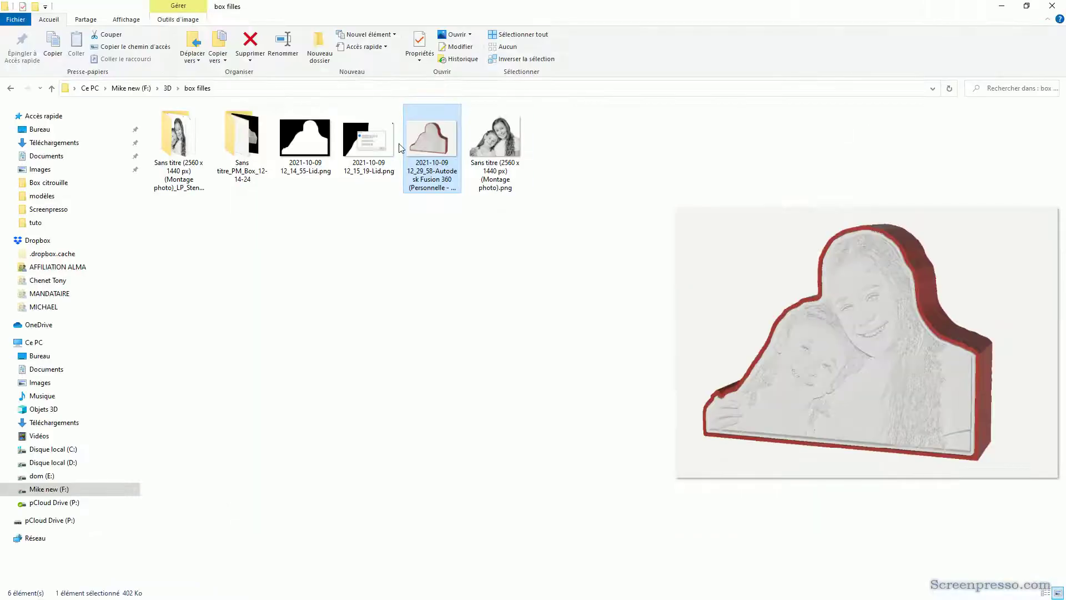
View the Montage photo source portrait and the 12_14_55-Lid.png silhouette, closing each image.
{"action": "double_click", "coordinate": [507, 141]}
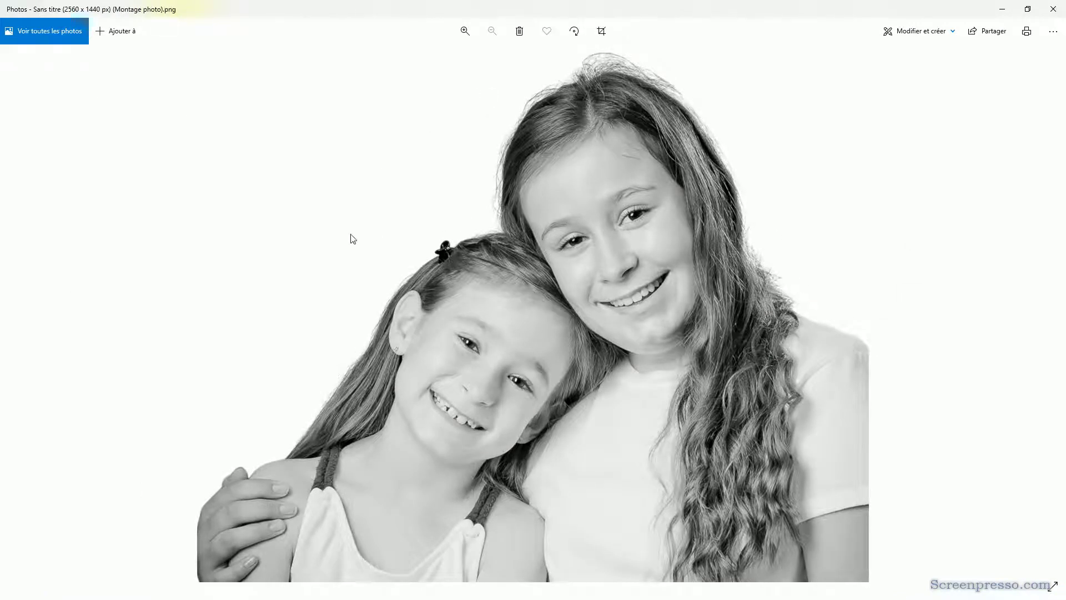
{"action": "left_click", "coordinate": [1053, 9]}
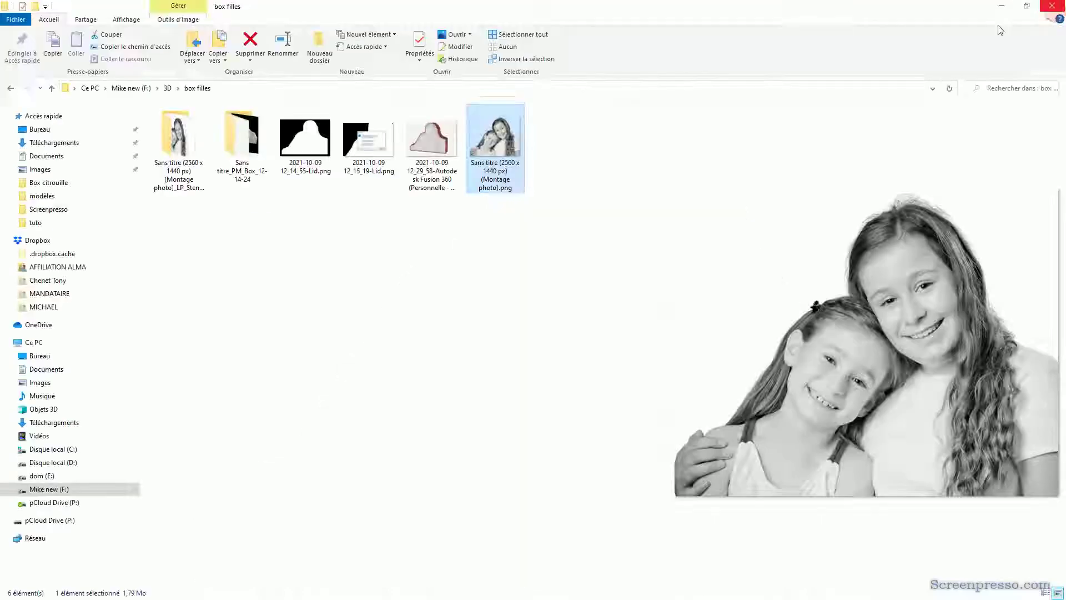
{"action": "double_click", "coordinate": [286, 148]}
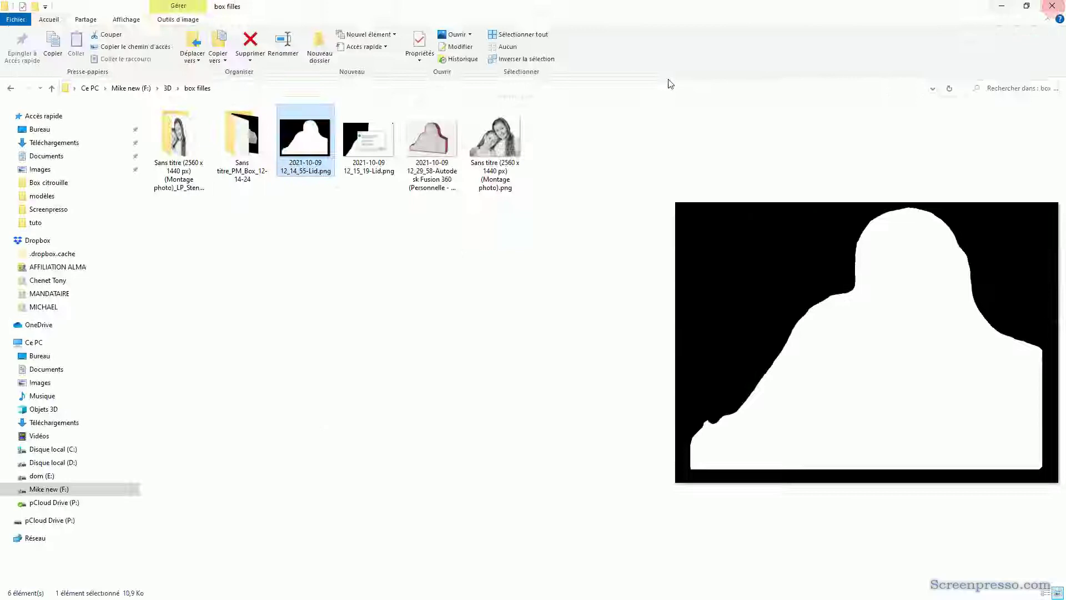
{"action": "left_click", "coordinate": [1053, 9]}
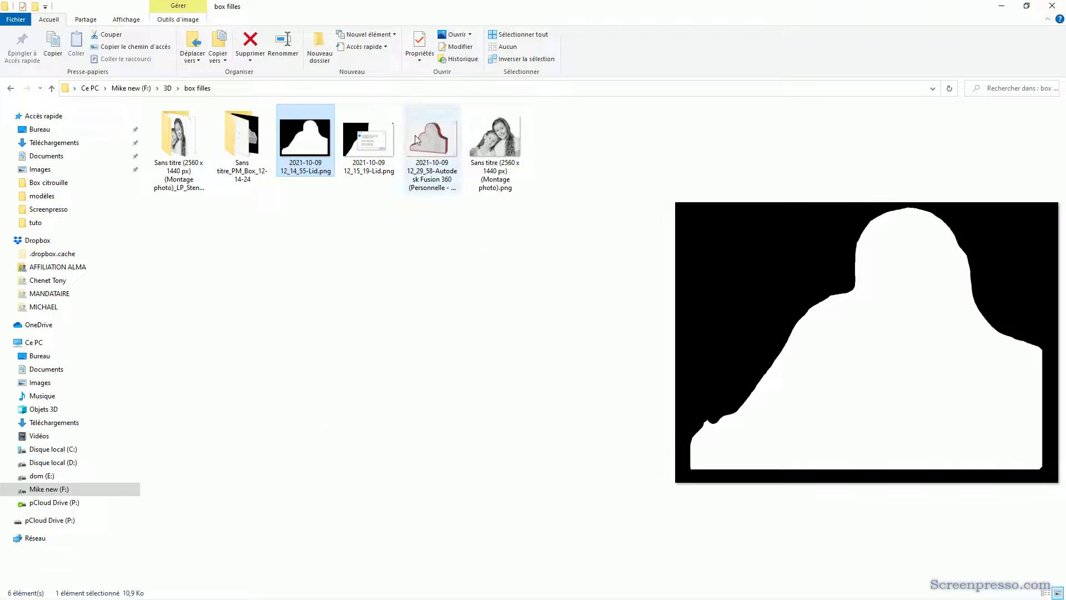
Check the exported model files in the Sans titre_PM_Box_12-14-24 folder, and close File Explorer.
{"action": "double_click", "coordinate": [240, 139]}
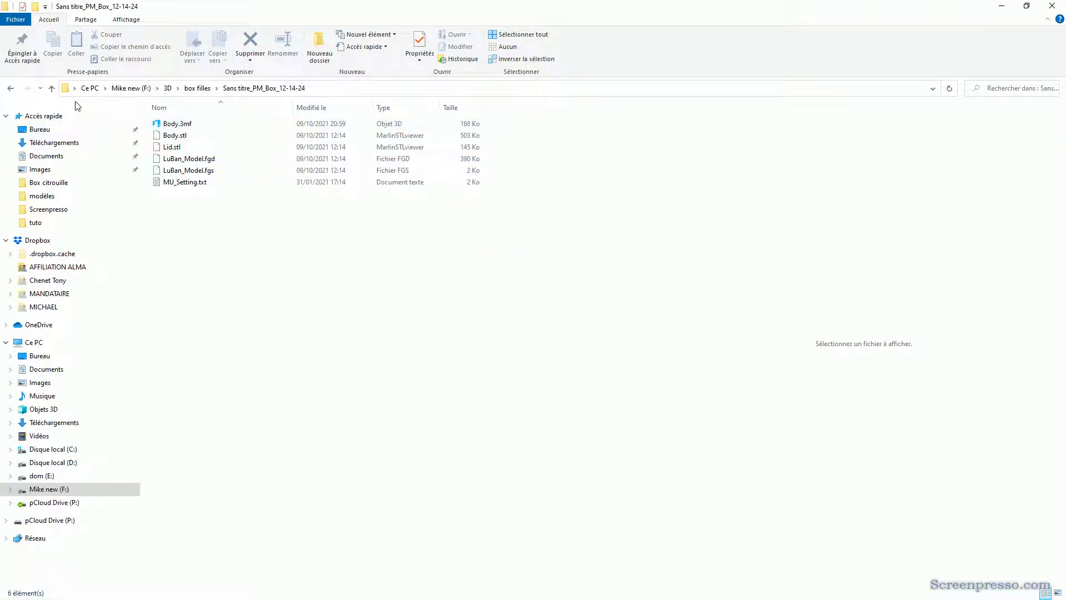
{"action": "left_click", "coordinate": [51, 88]}
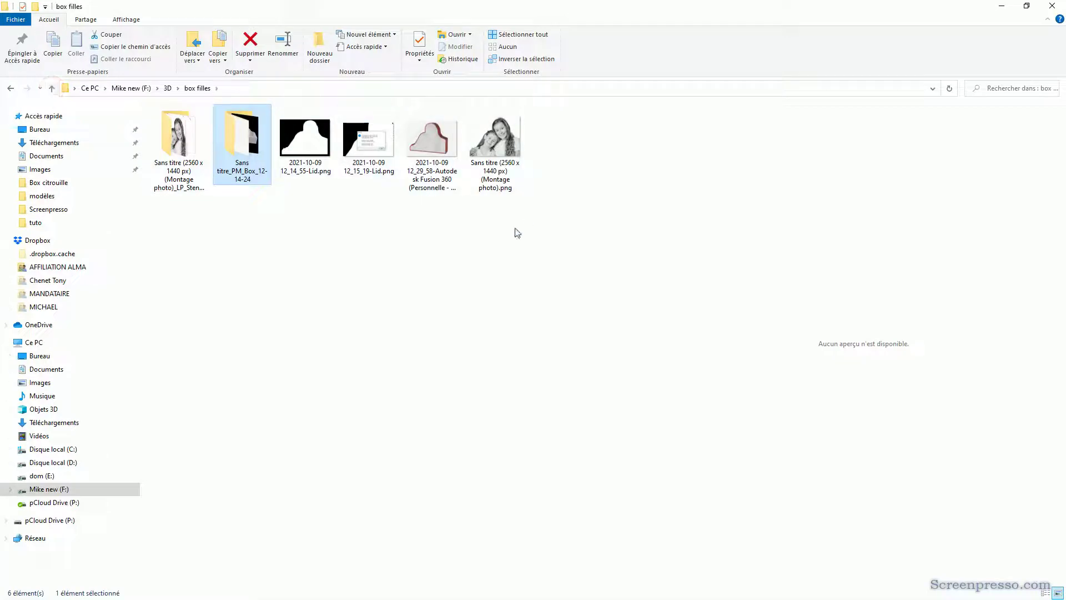
{"action": "left_click", "coordinate": [1052, 5]}
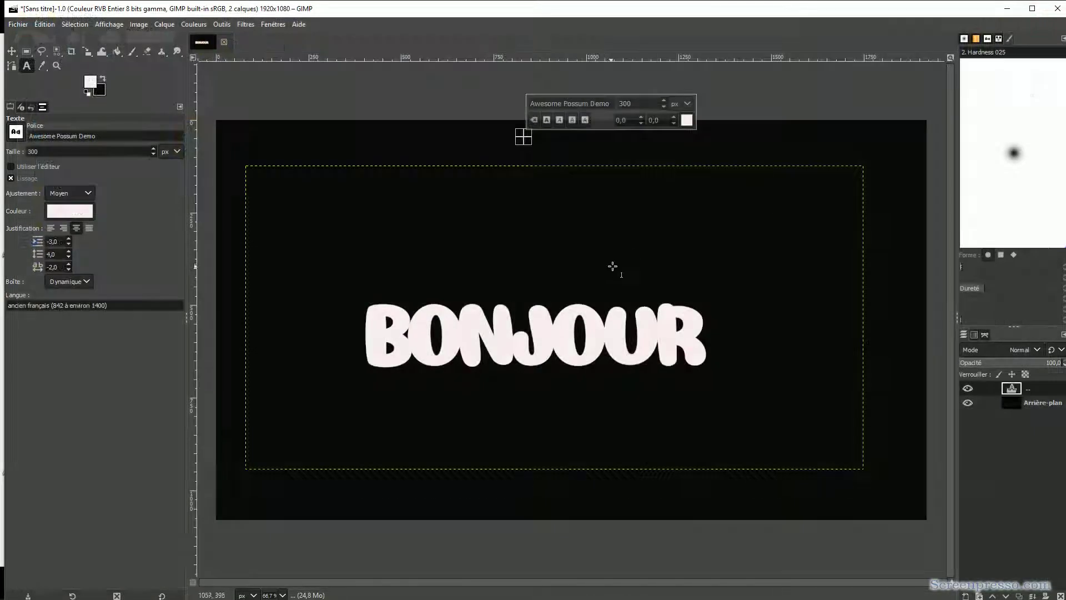